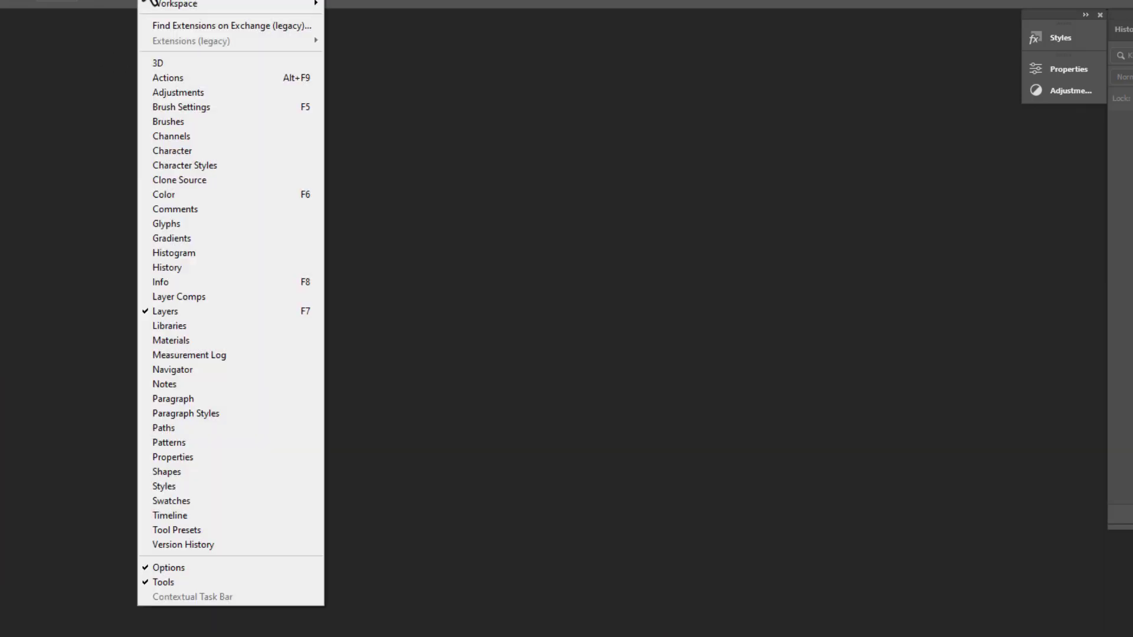
Step: Scroll-zoom in on the portrait of the woman in glasses and white blouse
{"action": "scroll", "coordinate": [569, 262], "scroll_direction": "down", "scroll_amount": 2}
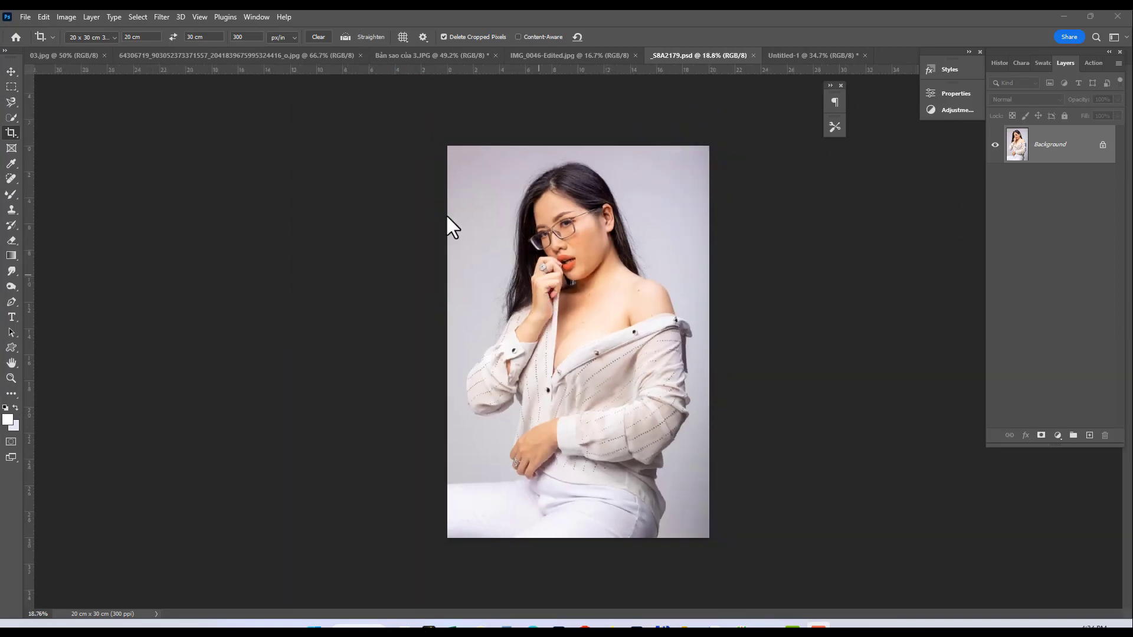
{"action": "scroll", "coordinate": [448, 226], "scroll_direction": "up", "scroll_amount": 2}
{"action": "scroll", "coordinate": [481, 152], "scroll_direction": "up", "scroll_amount": 2}
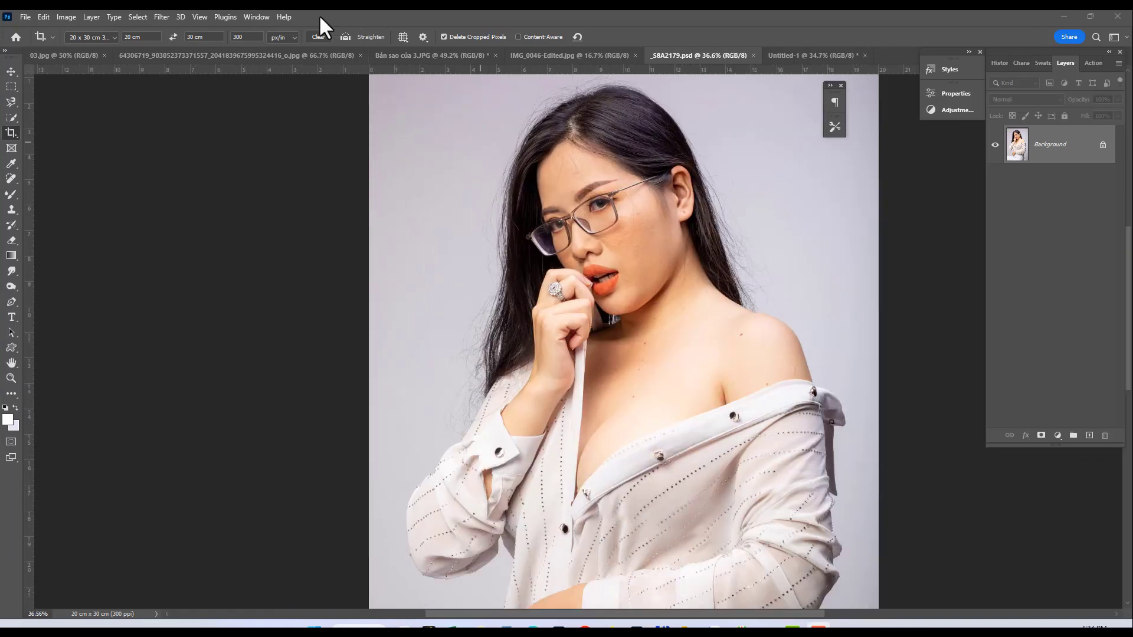
{"action": "left_click", "coordinate": [257, 14]}
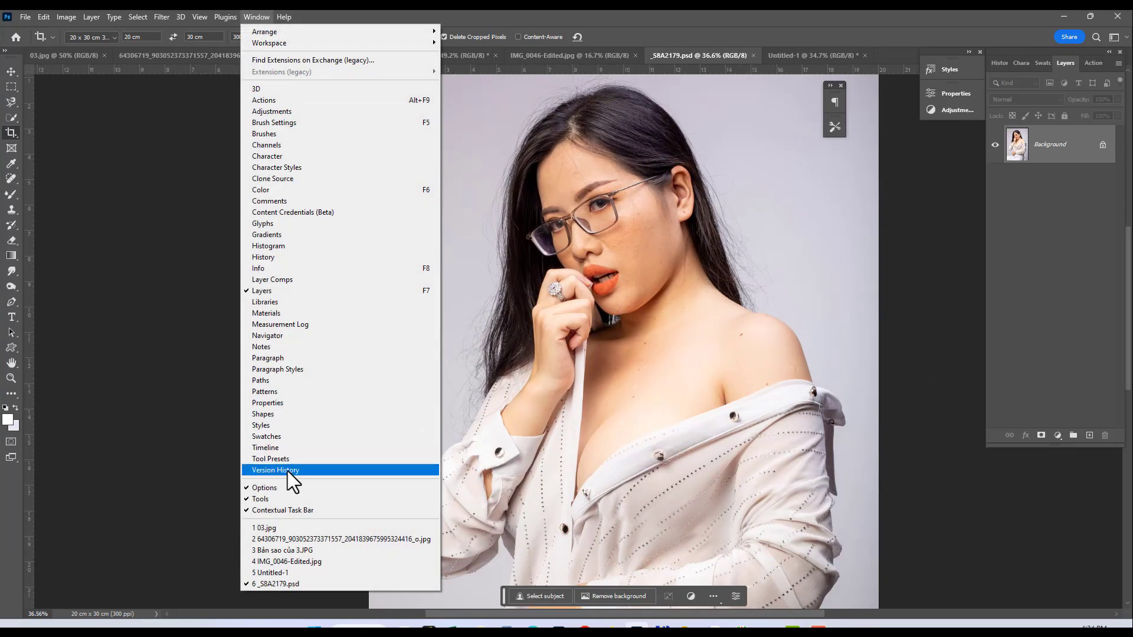
{"action": "left_click", "coordinate": [679, 492]}
{"action": "scroll", "coordinate": [669, 493], "scroll_direction": "up", "scroll_amount": 2}
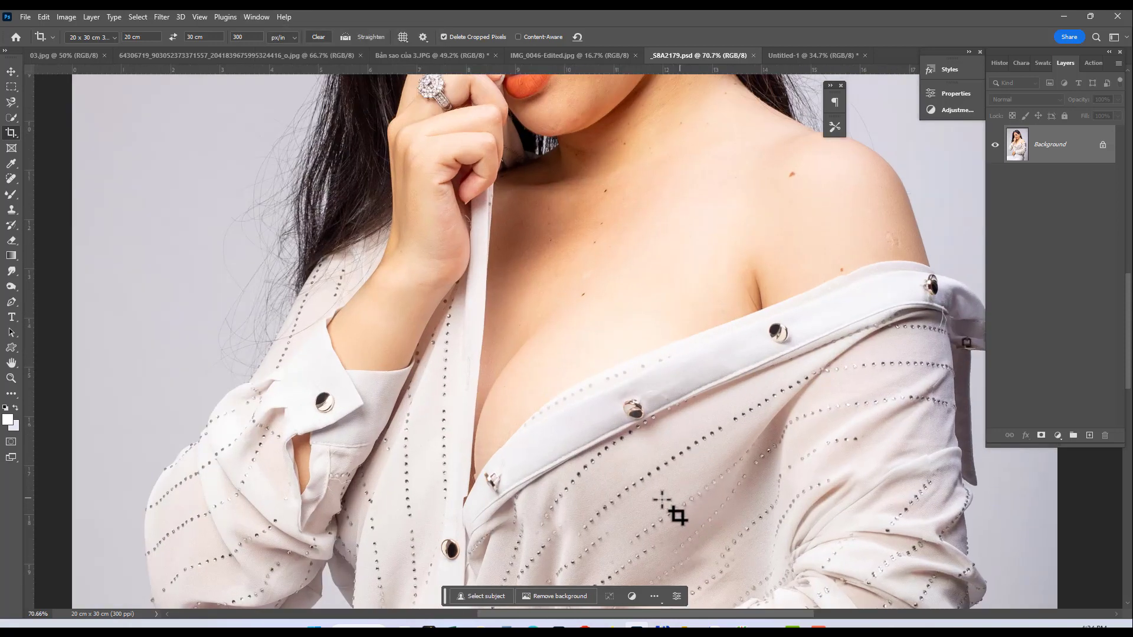
{"action": "scroll", "coordinate": [663, 485], "scroll_direction": "up", "scroll_amount": 2}
{"action": "mouse_move", "coordinate": [696, 478]}
{"action": "left_mouse_down"}
{"action": "mouse_move", "coordinate": [635, 367]}
{"action": "mouse_move", "coordinate": [589, 342]}
{"action": "left_mouse_up"}
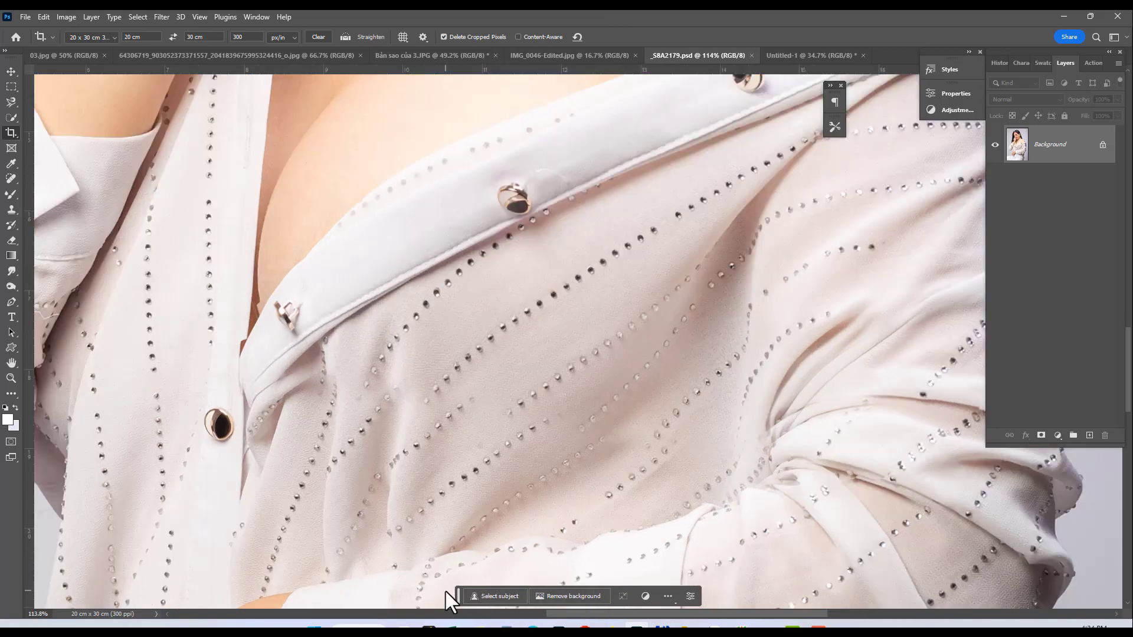
{"action": "scroll", "coordinate": [445, 592], "scroll_direction": "up", "scroll_amount": 1}
{"action": "scroll", "coordinate": [522, 588], "scroll_direction": "up", "scroll_amount": 1}
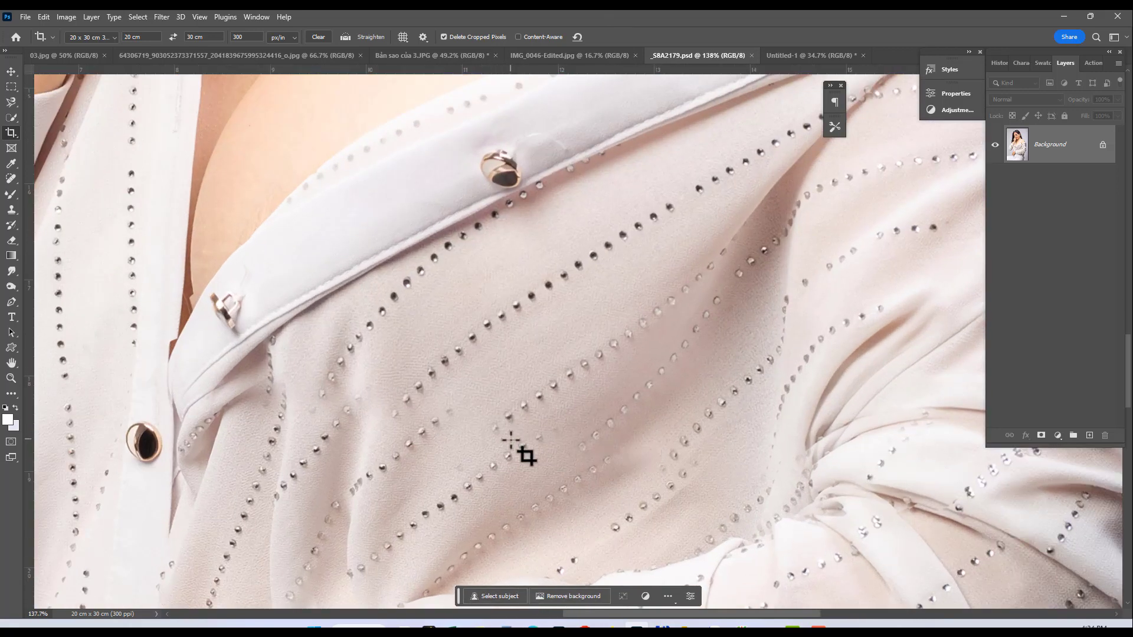
{"action": "scroll", "coordinate": [511, 440], "scroll_direction": "down", "scroll_amount": 1}
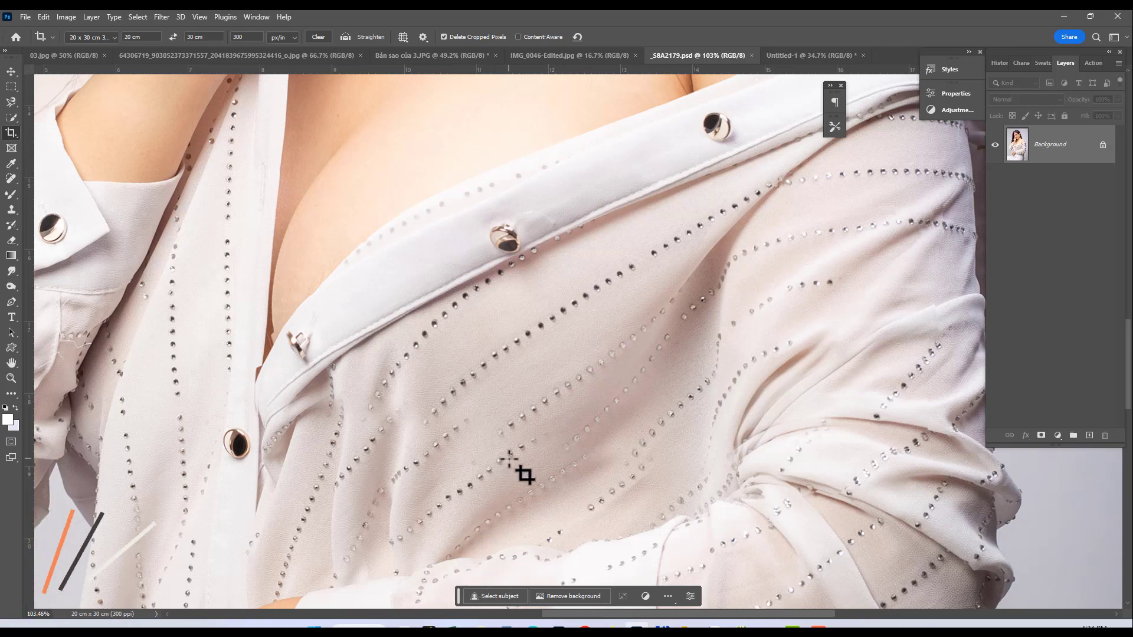
{"action": "key", "text": "ctrl+0"}
{"action": "scroll", "coordinate": [513, 452], "scroll_direction": "down", "scroll_amount": 2}
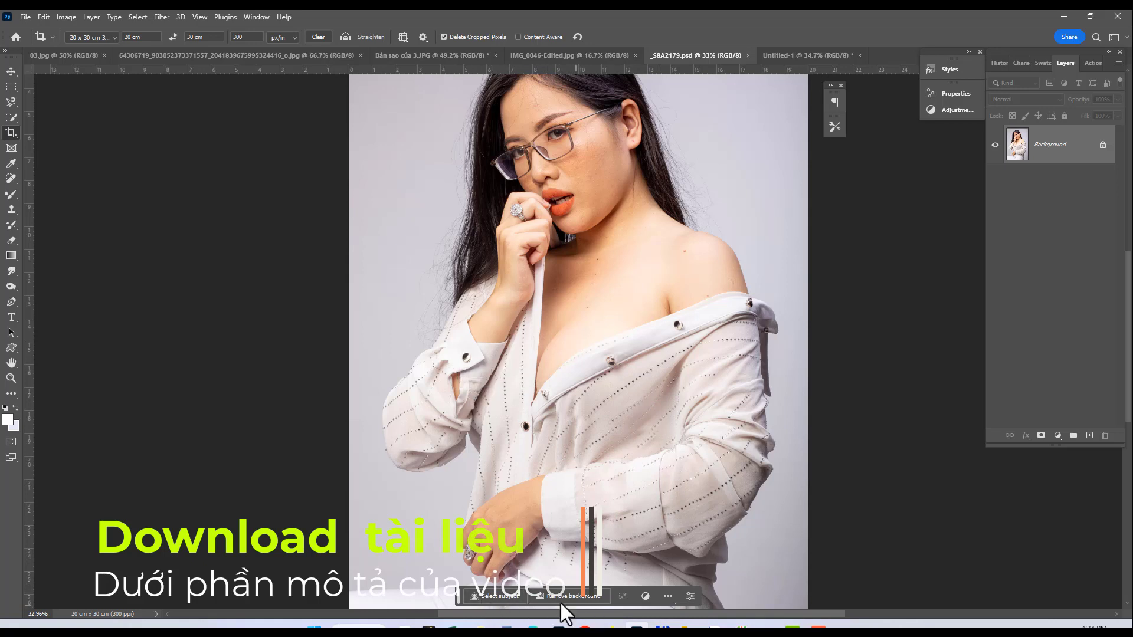
Step: Select the woman with Select Subject and bring her face into view
{"action": "left_click", "coordinate": [499, 595]}
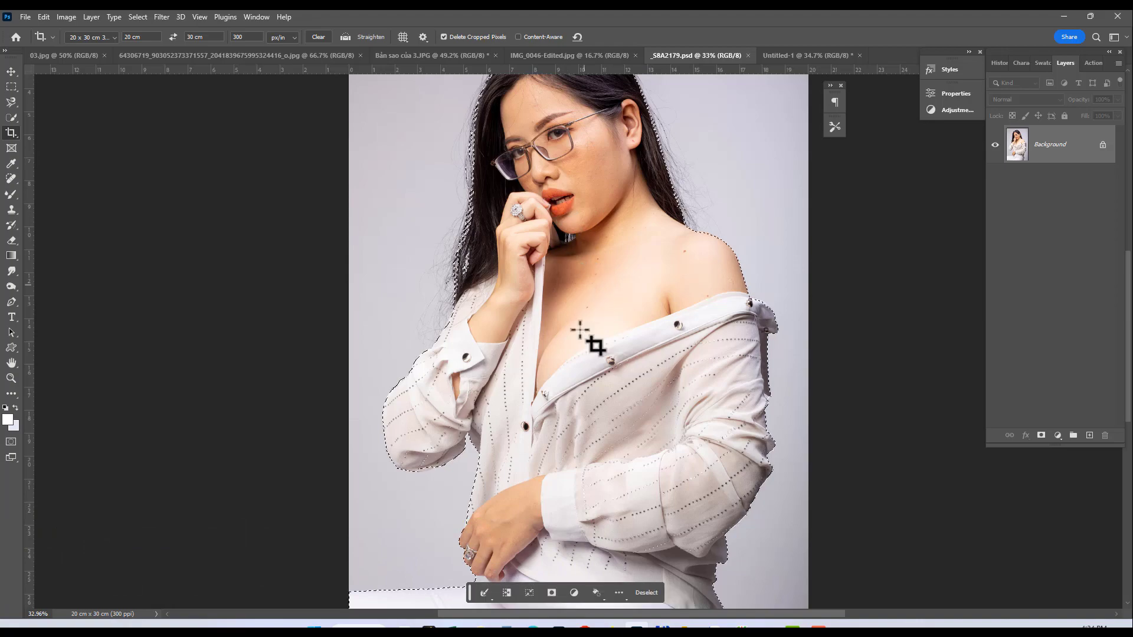
{"action": "scroll", "coordinate": [573, 332], "scroll_direction": "up", "scroll_amount": 2}
{"action": "scroll", "coordinate": [546, 301], "scroll_direction": "up", "scroll_amount": 3}
{"action": "scroll", "coordinate": [592, 145], "scroll_direction": "up", "scroll_amount": 1}
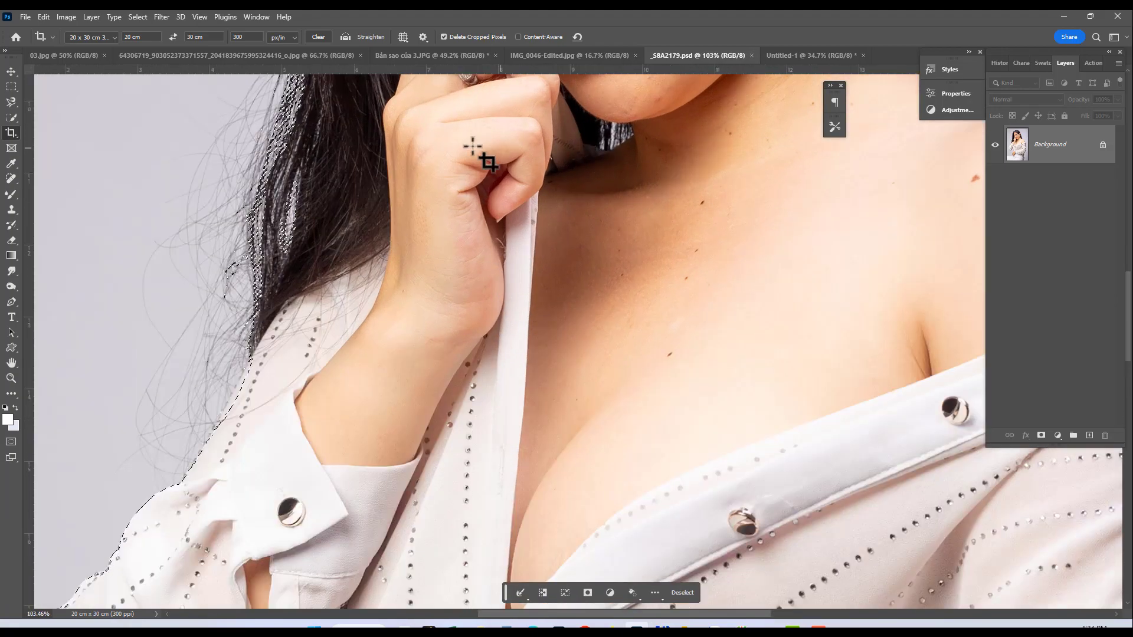
{"action": "left_click_drag", "start_coordinate": [481, 157], "coordinate": [458, 539]}
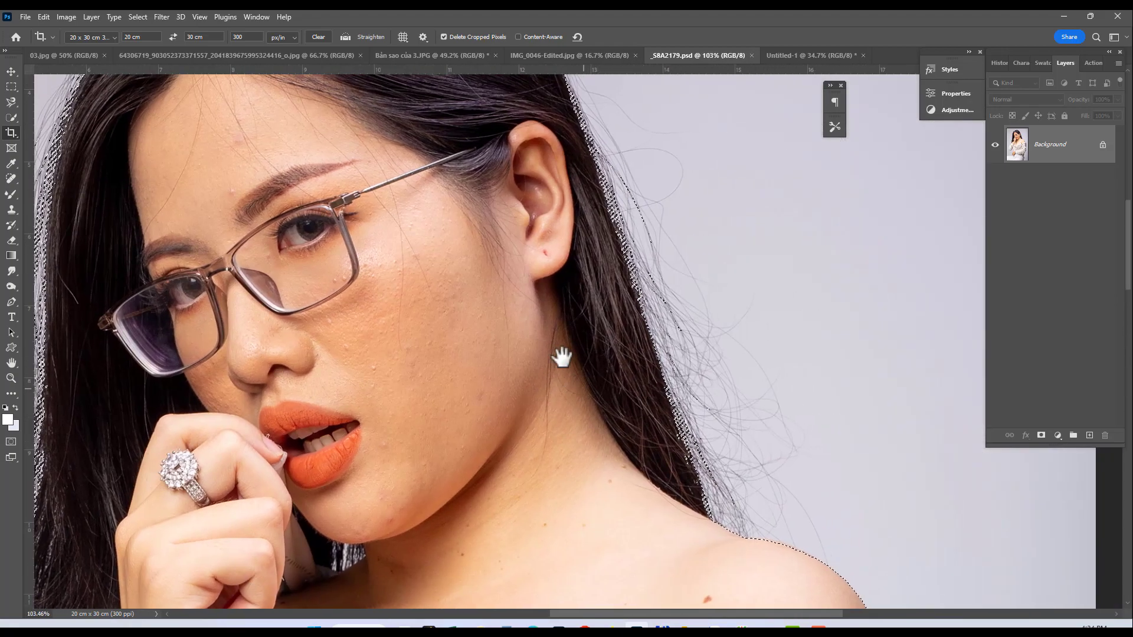
{"action": "scroll", "coordinate": [590, 330], "scroll_direction": "down", "scroll_amount": 3}
{"action": "scroll", "coordinate": [720, 286], "scroll_direction": "down", "scroll_amount": 3}
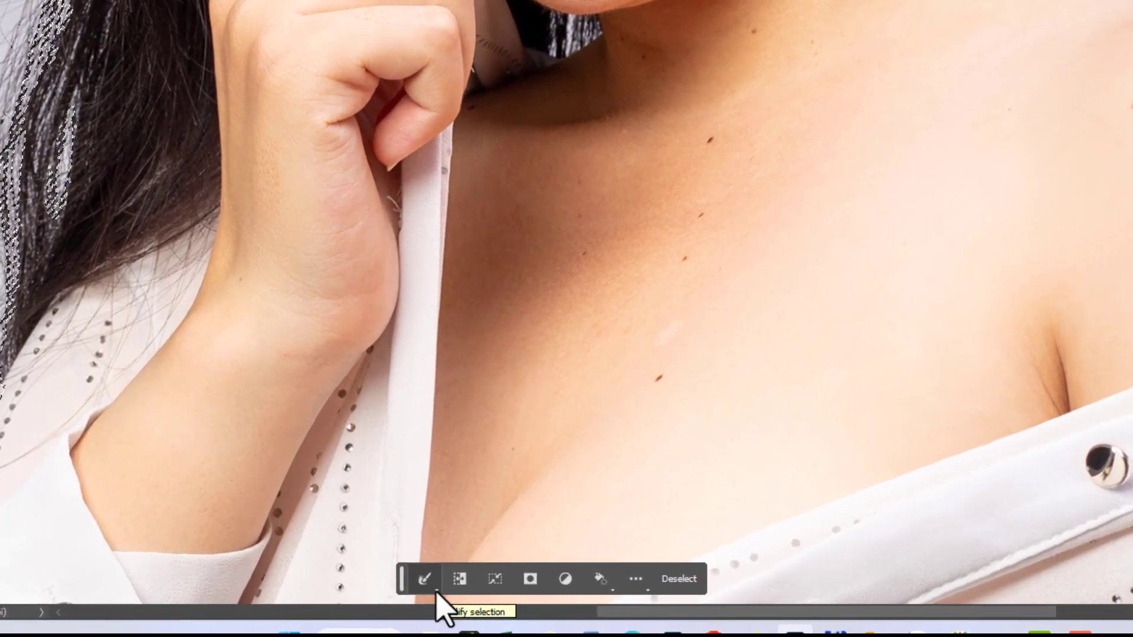
Step: Feather the subject selection's edge by 2 pixels
{"action": "left_click", "coordinate": [431, 592]}
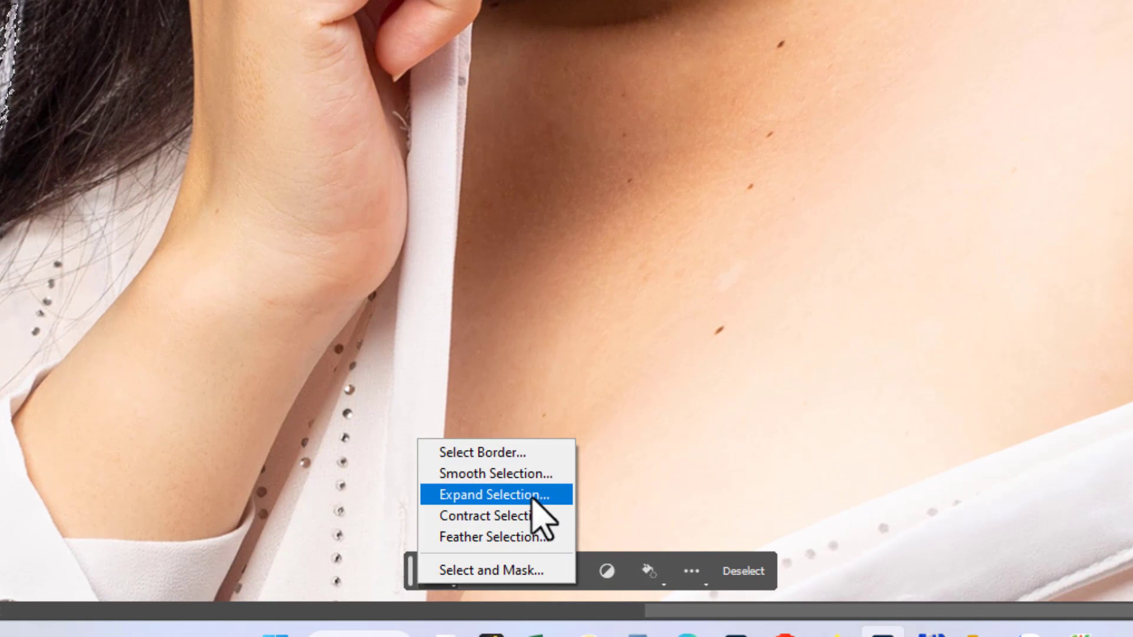
{"action": "left_click", "coordinate": [531, 496]}
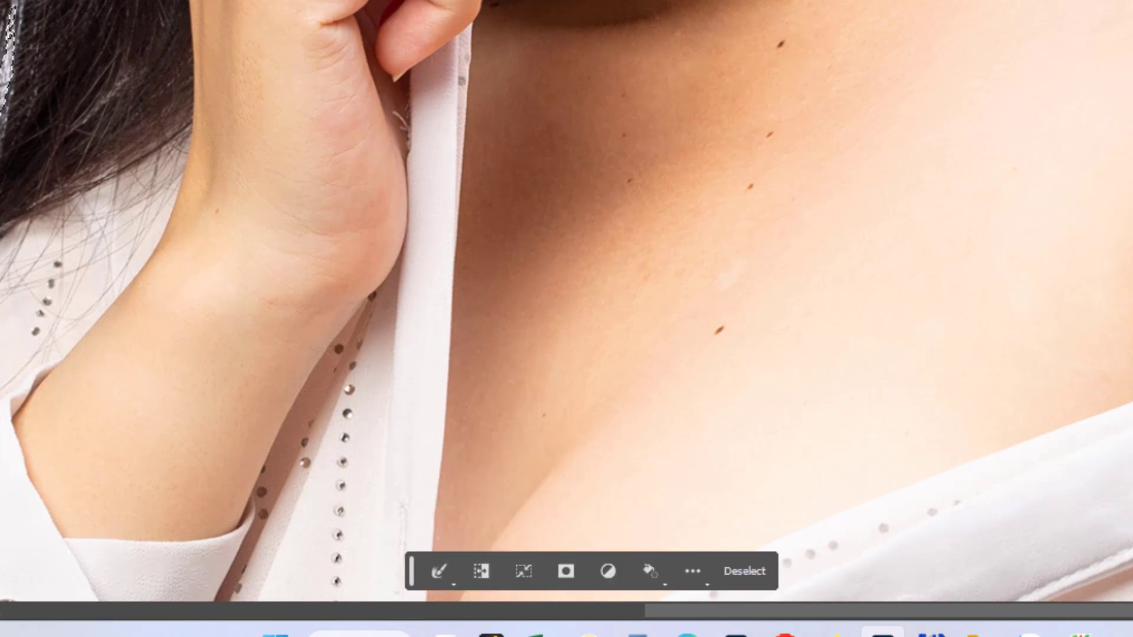
{"action": "left_click", "coordinate": [440, 571]}
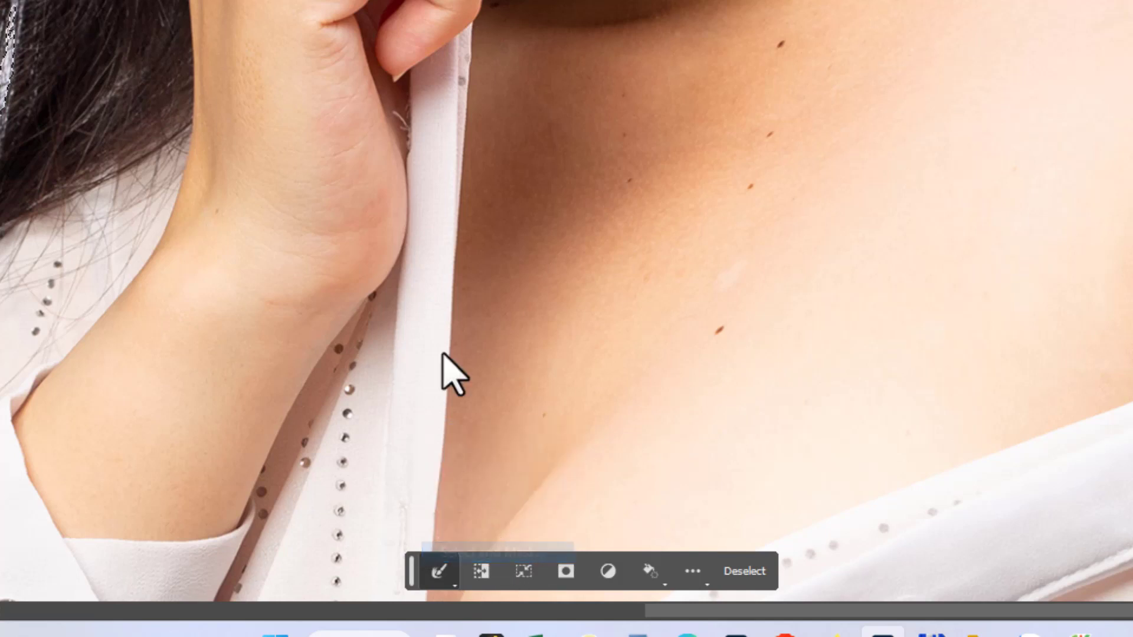
{"action": "scroll", "coordinate": [450, 372], "scroll_direction": "right", "scroll_amount": 3}
{"action": "scroll", "coordinate": [567, 301], "scroll_direction": "left", "scroll_amount": 3}
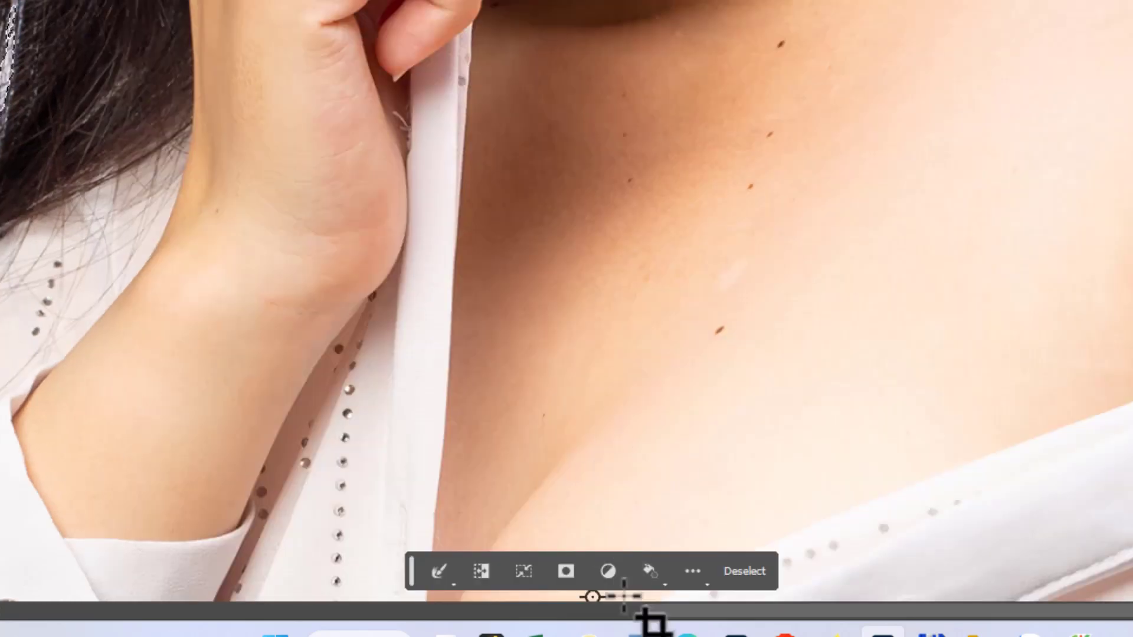
{"action": "left_click", "coordinate": [451, 583]}
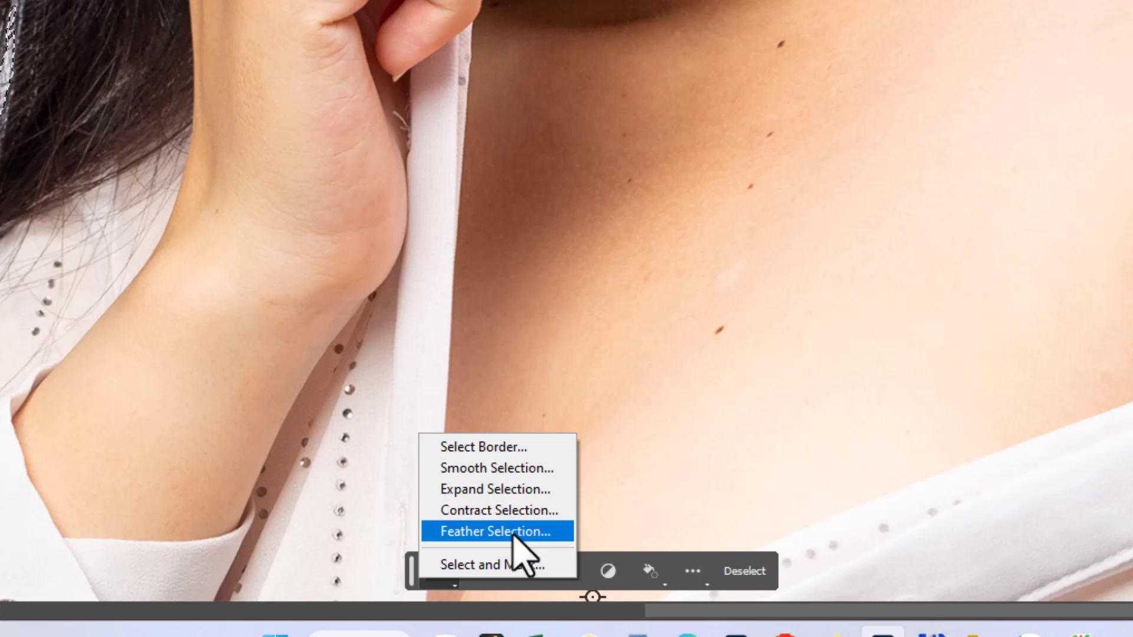
{"action": "left_click", "coordinate": [491, 537]}
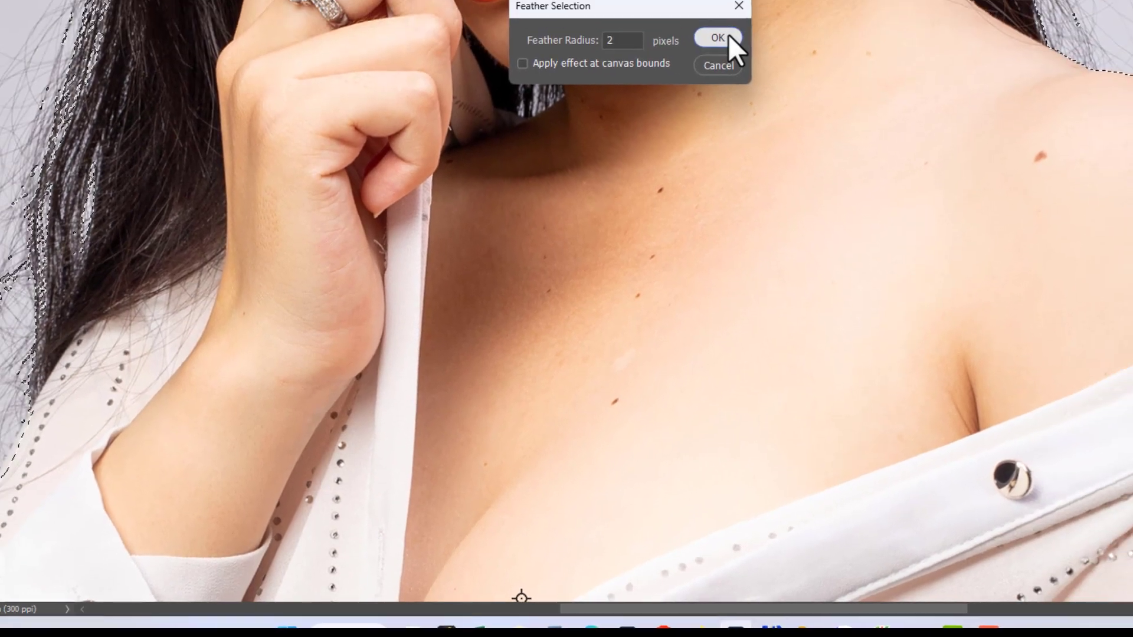
{"action": "left_click", "coordinate": [762, 4]}
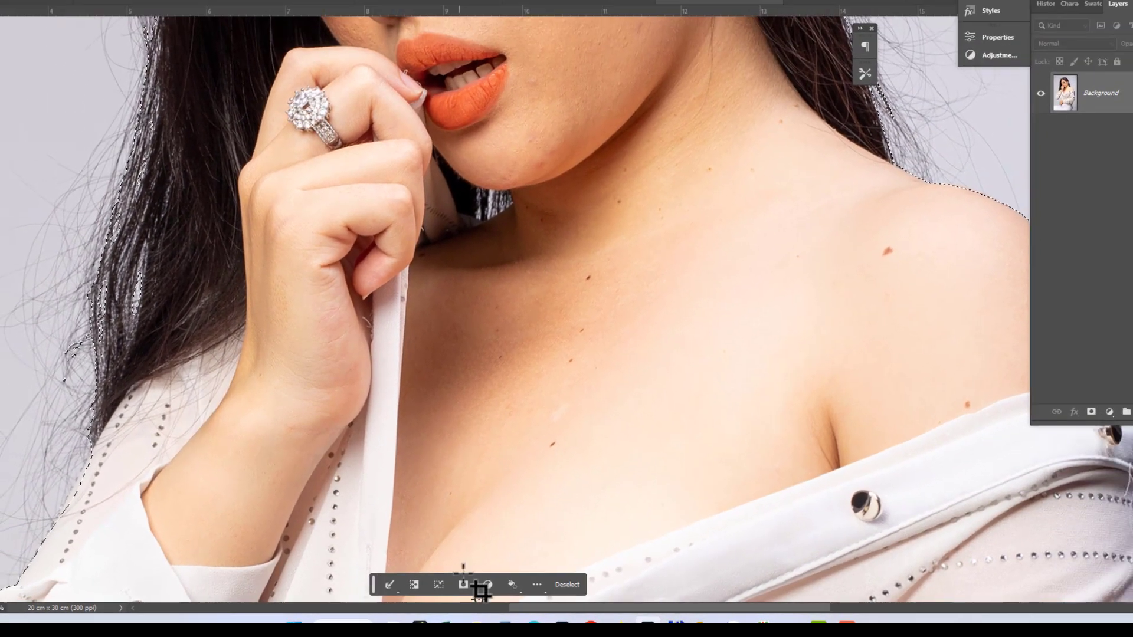
{"action": "scroll", "coordinate": [409, 584], "scroll_direction": "up", "scroll_amount": 2}
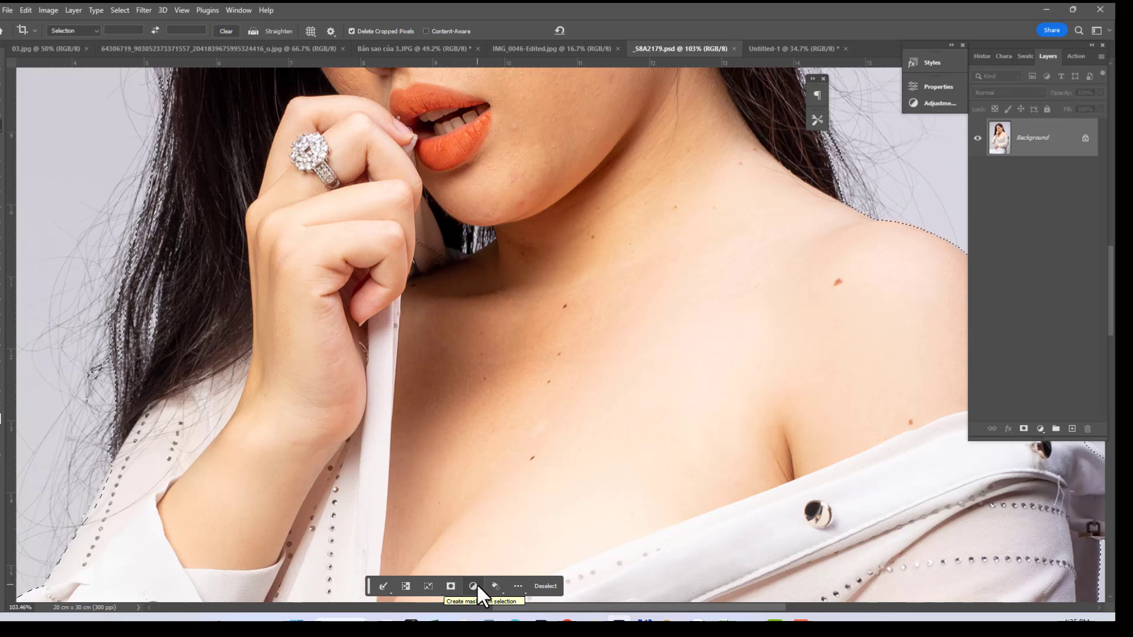
Step: Refine the selection and output the result to a new layer
{"action": "left_click", "coordinate": [391, 594]}
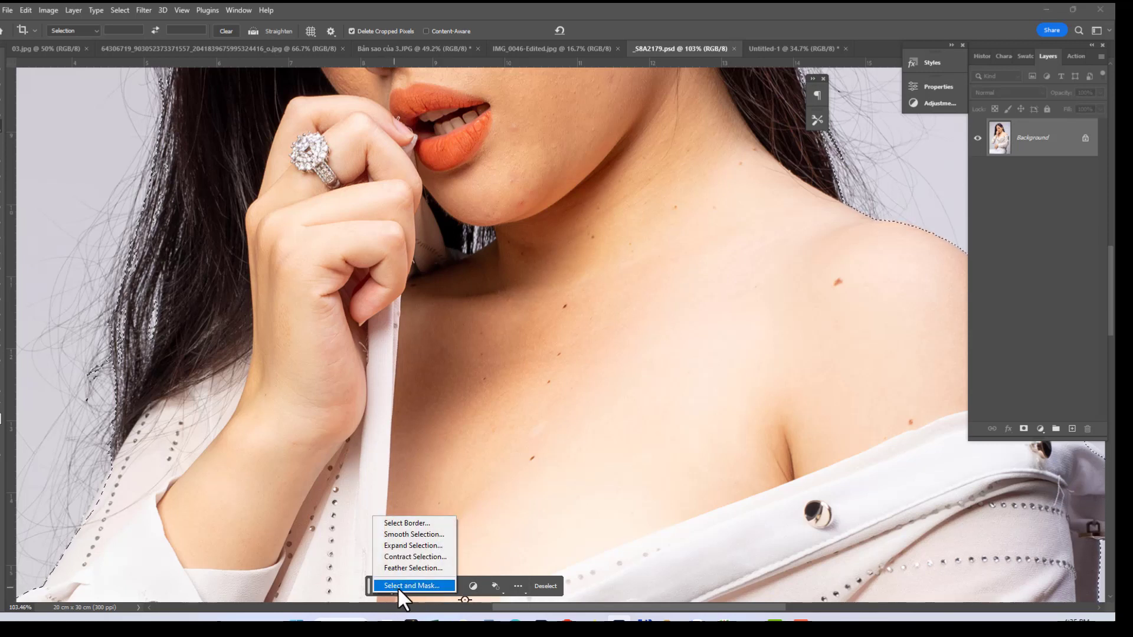
{"action": "left_click", "coordinate": [400, 587]}
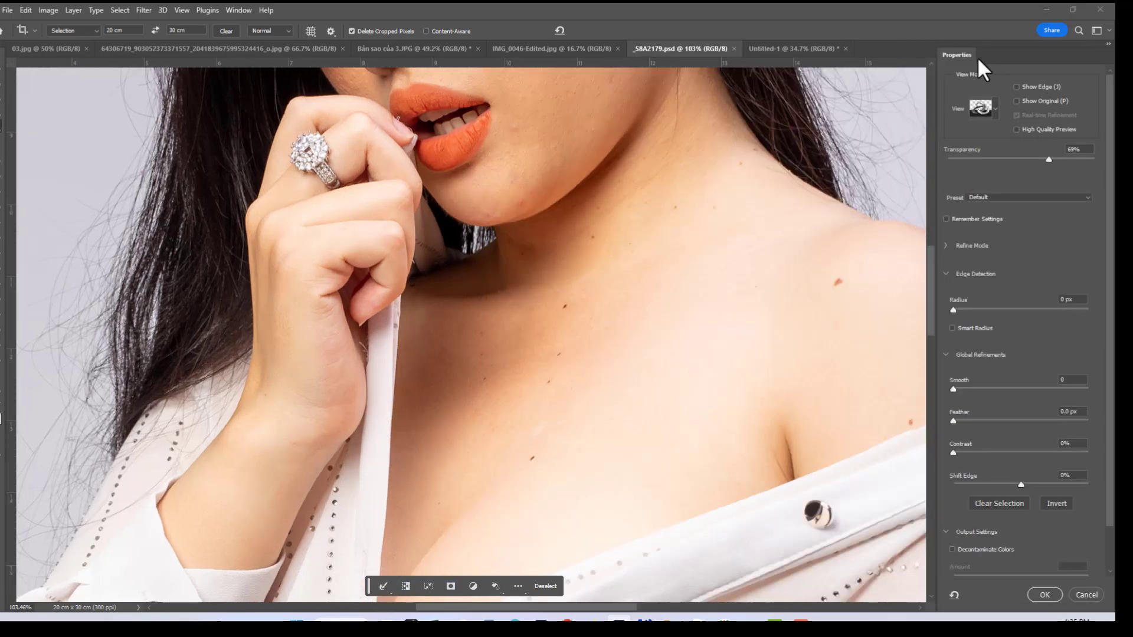
{"action": "scroll", "coordinate": [1038, 484], "scroll_direction": "down", "scroll_amount": 1}
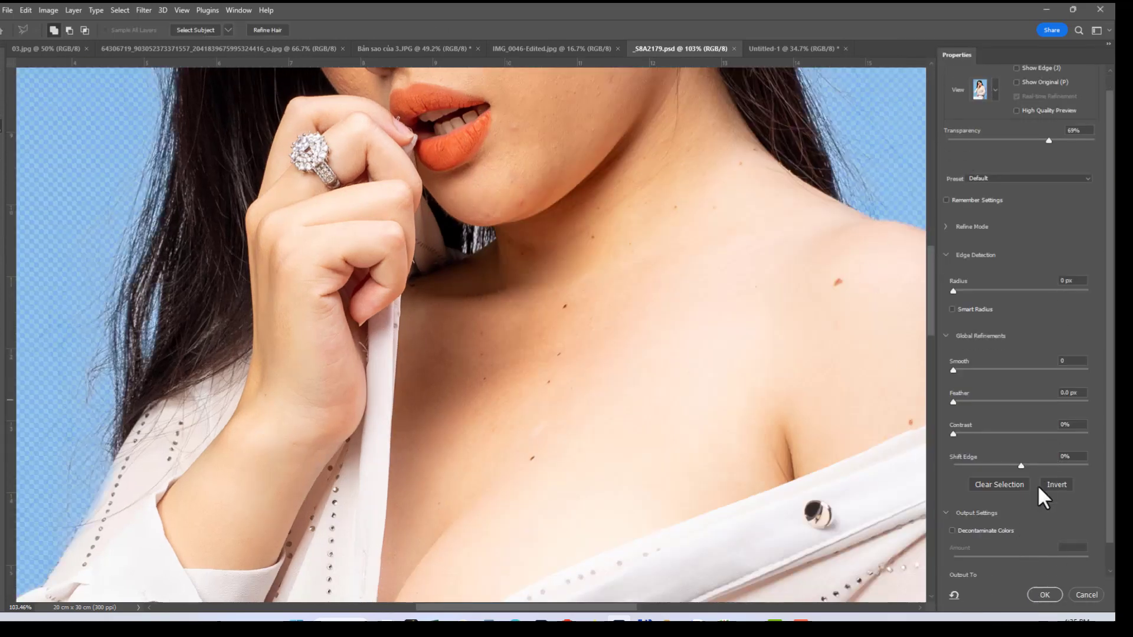
{"action": "scroll", "coordinate": [1036, 485], "scroll_direction": "down", "scroll_amount": 1}
{"action": "left_click", "coordinate": [1018, 548]}
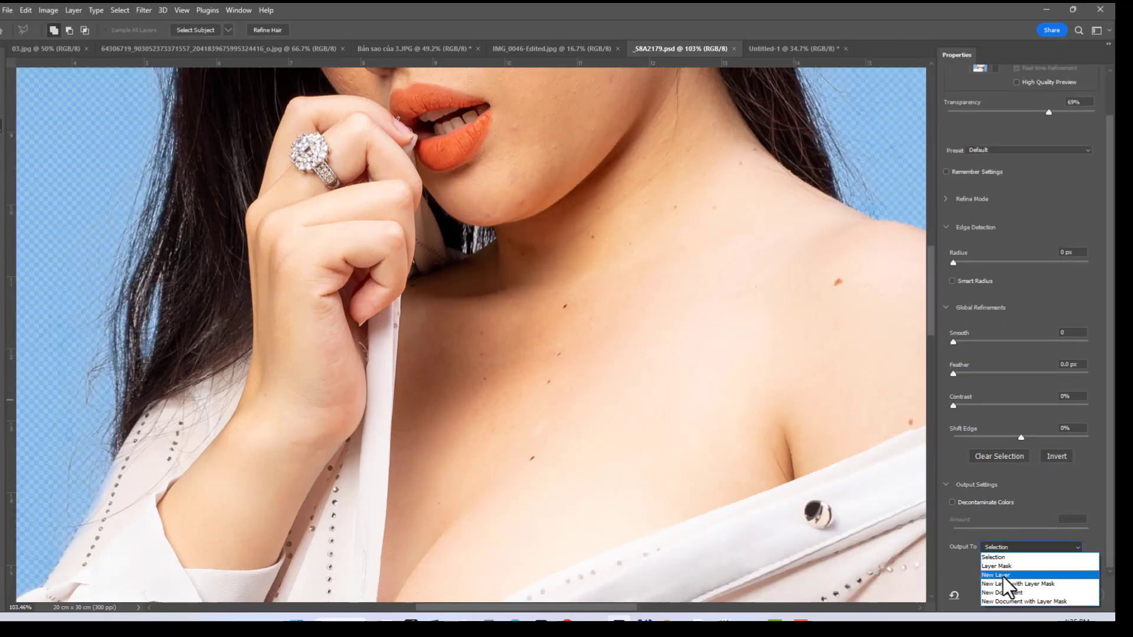
{"action": "left_click", "coordinate": [1004, 576]}
{"action": "left_click", "coordinate": [1035, 597]}
Step: Zoom around to inspect the cut-out woman on the Background copy layer
{"action": "key", "text": "c"}
{"action": "scroll", "coordinate": [548, 366], "scroll_direction": "down", "scroll_amount": 3}
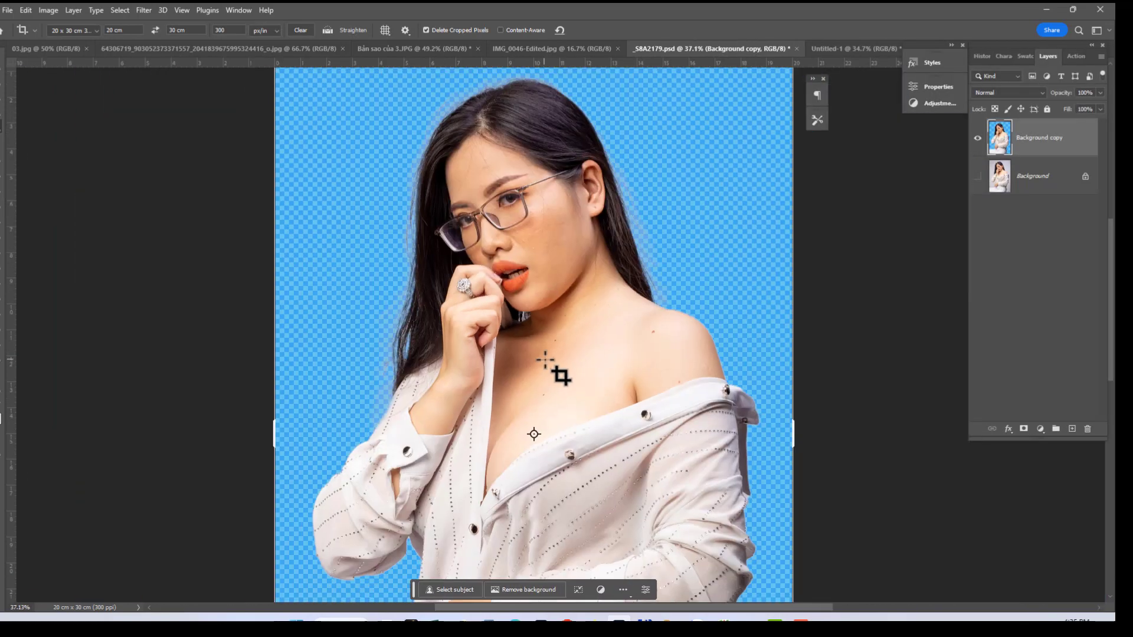
{"action": "scroll", "coordinate": [567, 330], "scroll_direction": "down", "scroll_amount": 1}
{"action": "scroll", "coordinate": [581, 587], "scroll_direction": "up", "scroll_amount": 1}
{"action": "scroll", "coordinate": [581, 587], "scroll_direction": "up", "scroll_amount": 1}
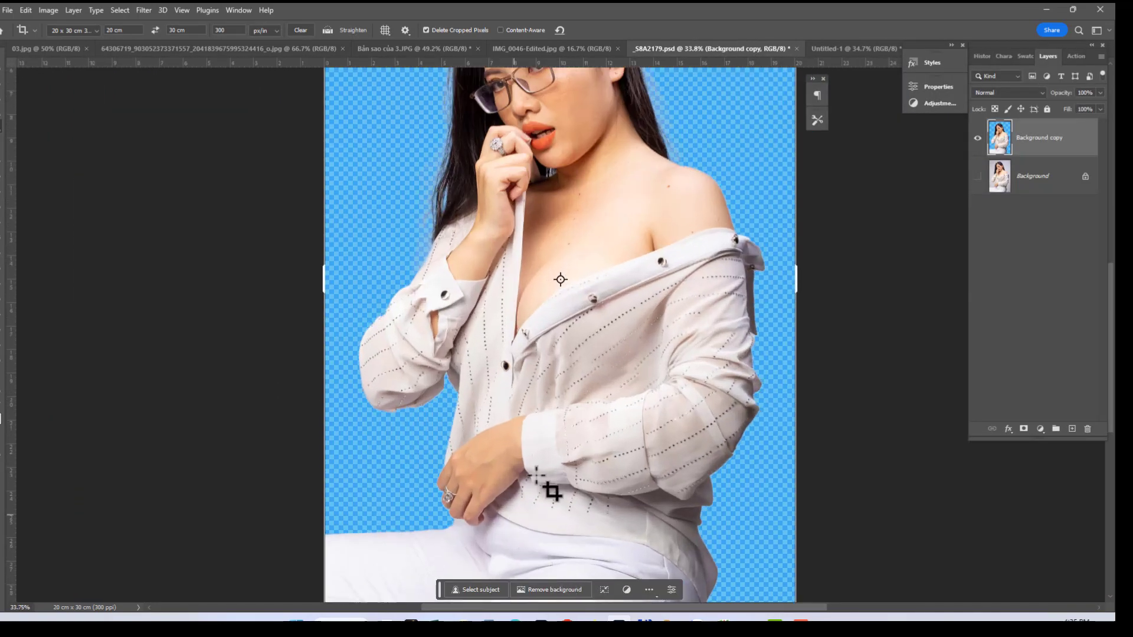
{"action": "scroll", "coordinate": [588, 450], "scroll_direction": "down", "scroll_amount": 1}
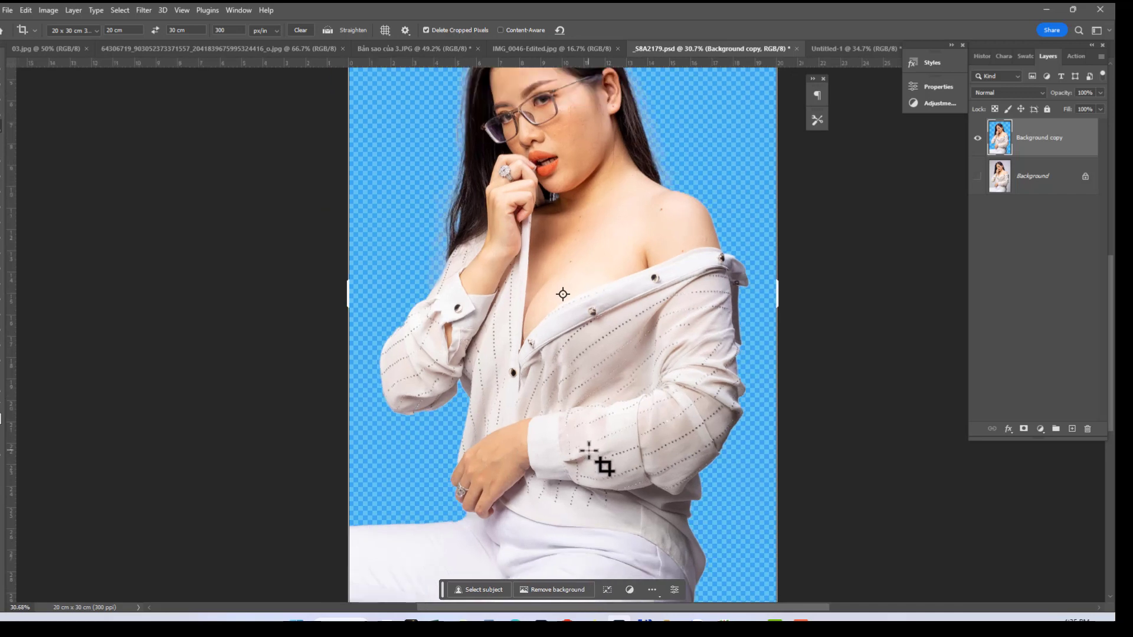
{"action": "scroll", "coordinate": [589, 450], "scroll_direction": "down", "scroll_amount": 1}
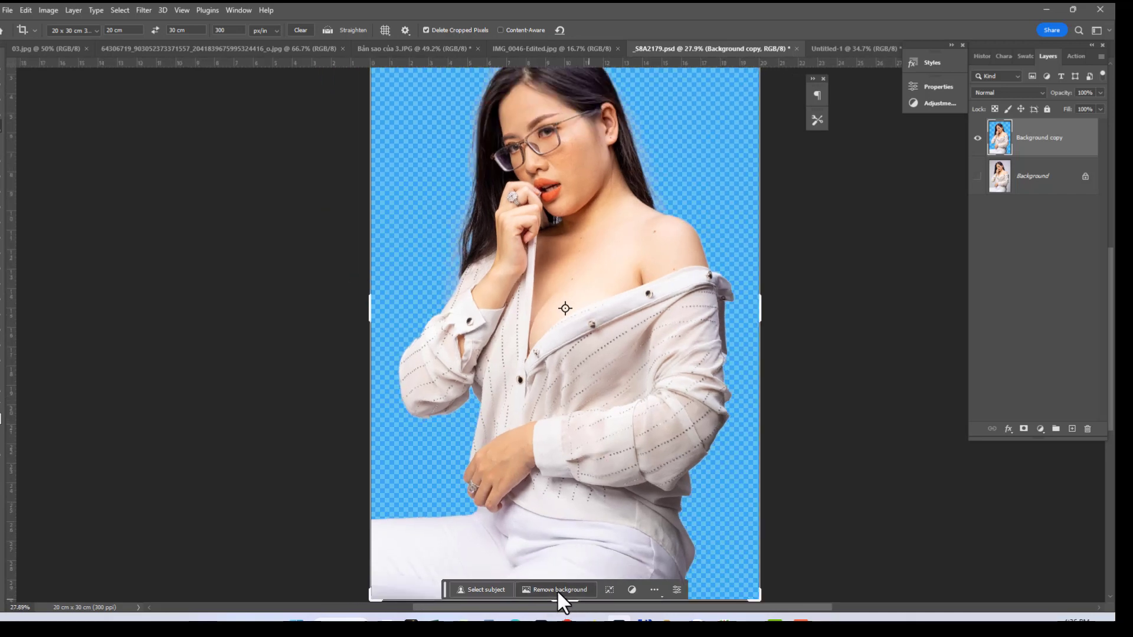
Step: Undo back to the original photo and remove its background automatically
{"action": "key", "text": "ctrl+z"}
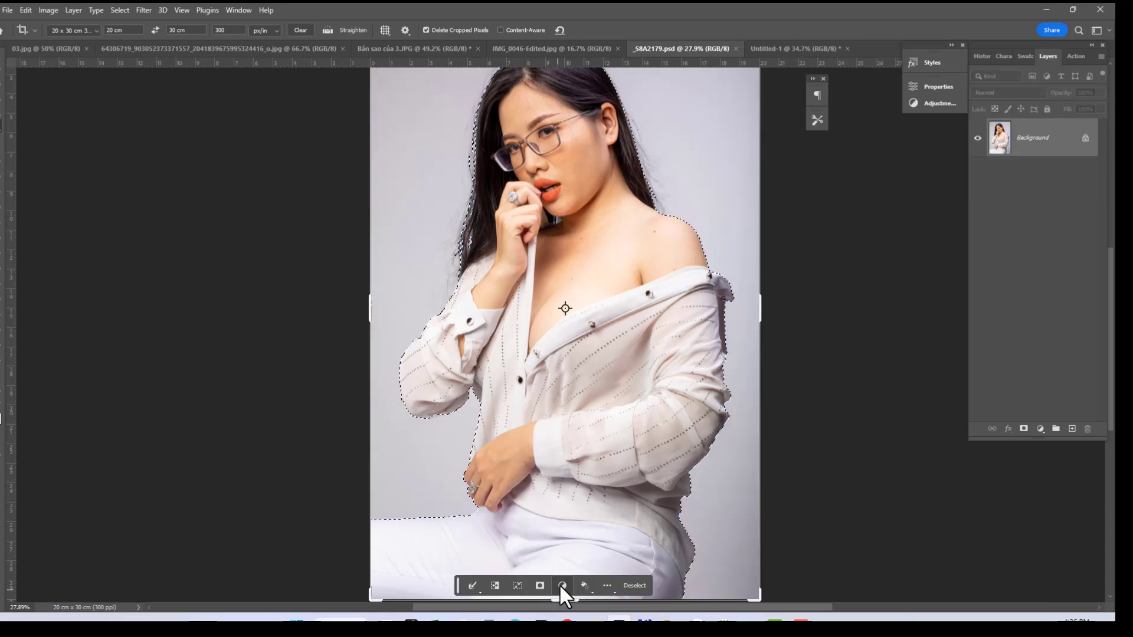
{"action": "key", "text": "ctrl+z"}
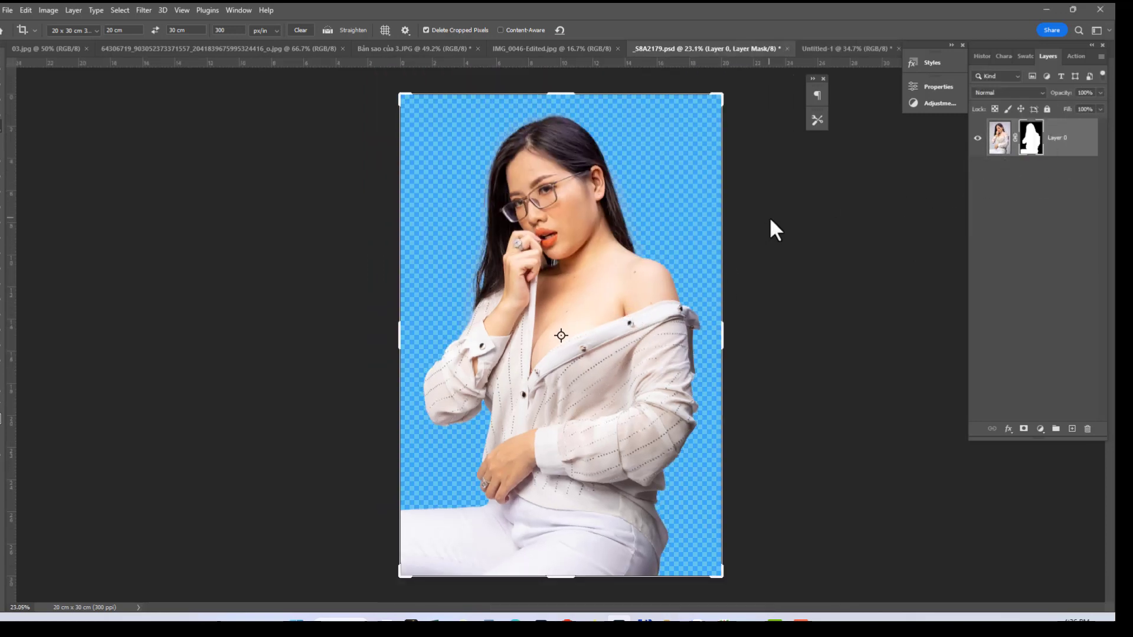
{"action": "key", "text": "ctrl+z"}
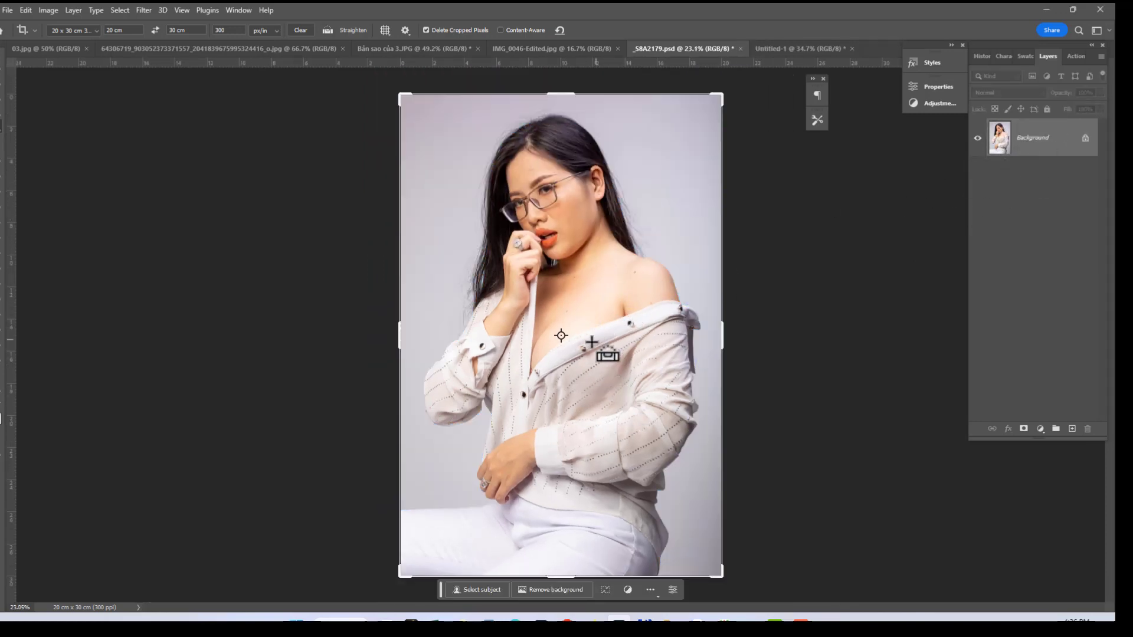
{"action": "key", "text": "ctrl+shift+z"}
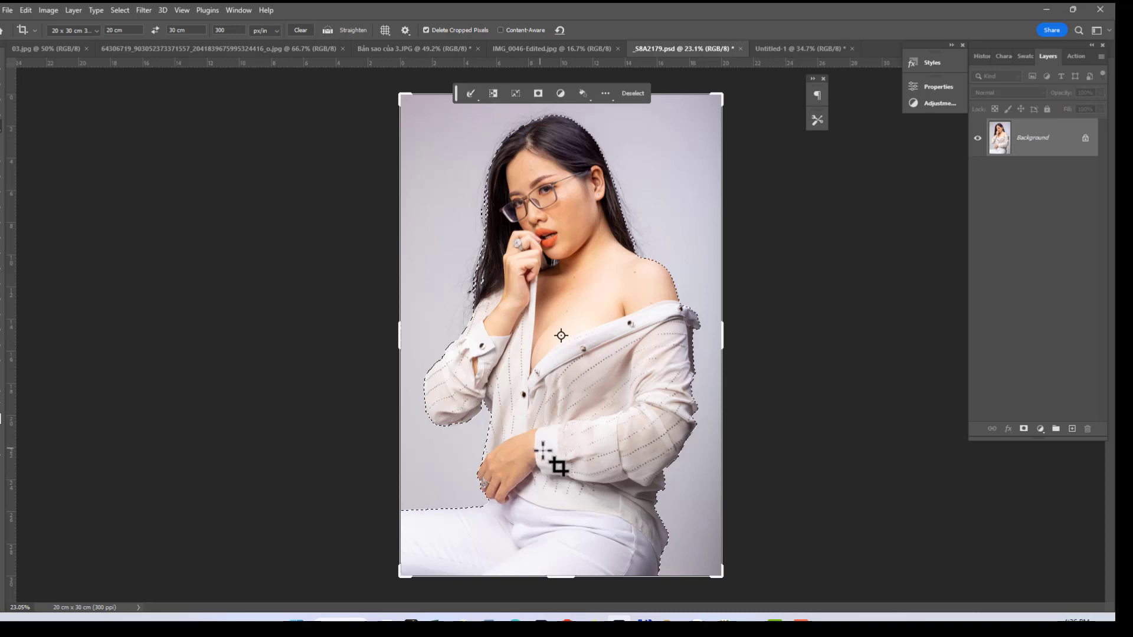
{"action": "key", "text": "ctrl+d"}
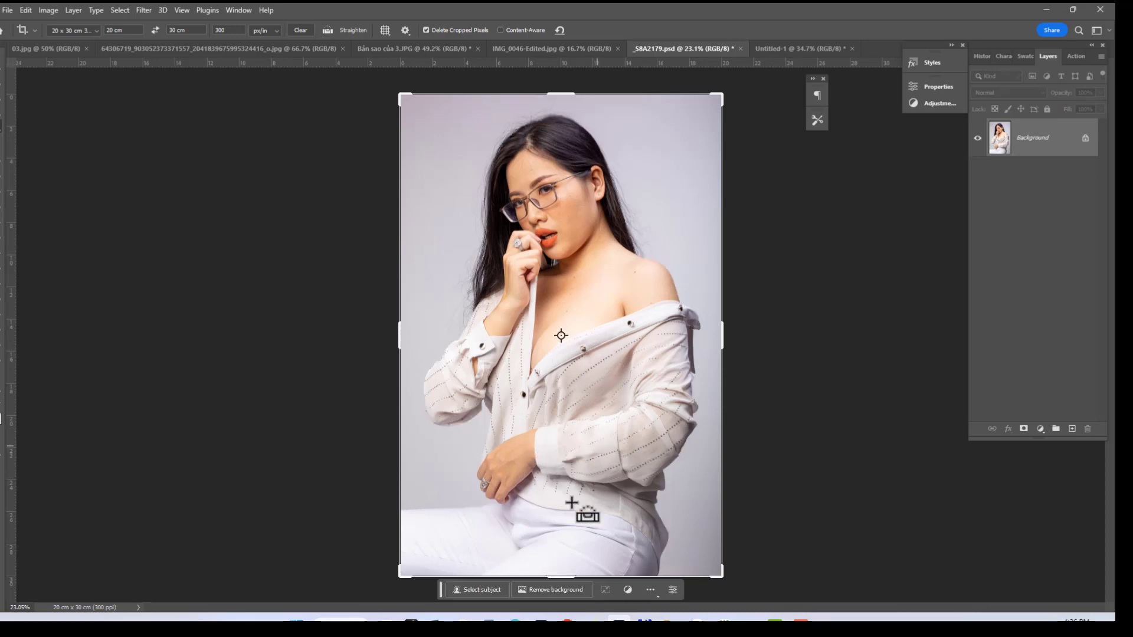
{"action": "left_click", "coordinate": [534, 589]}
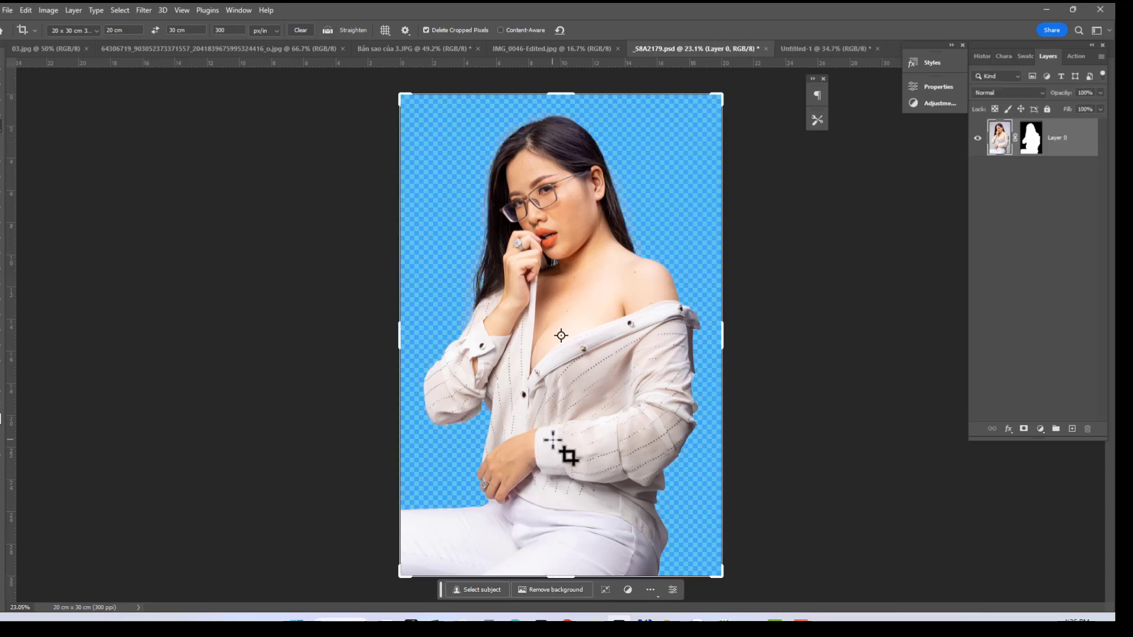
Step: Save the cut-out portrait and switch to the blank Untitled-1 document
{"action": "key", "text": "ctrl"}
{"action": "key", "text": "ctrl+s"}
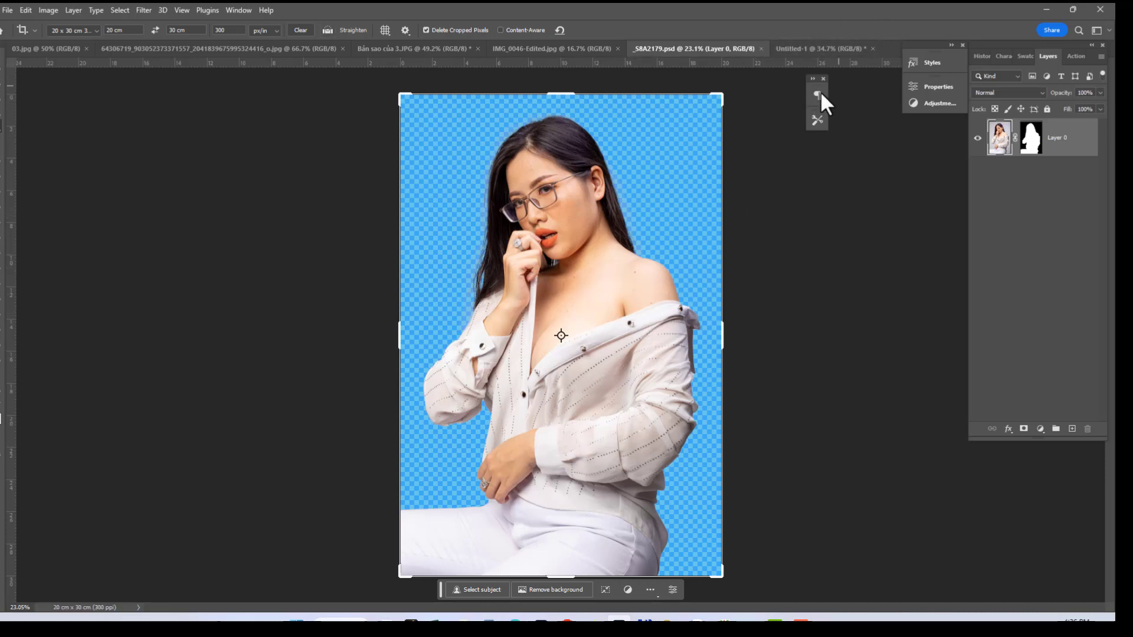
{"action": "left_click", "coordinate": [809, 50]}
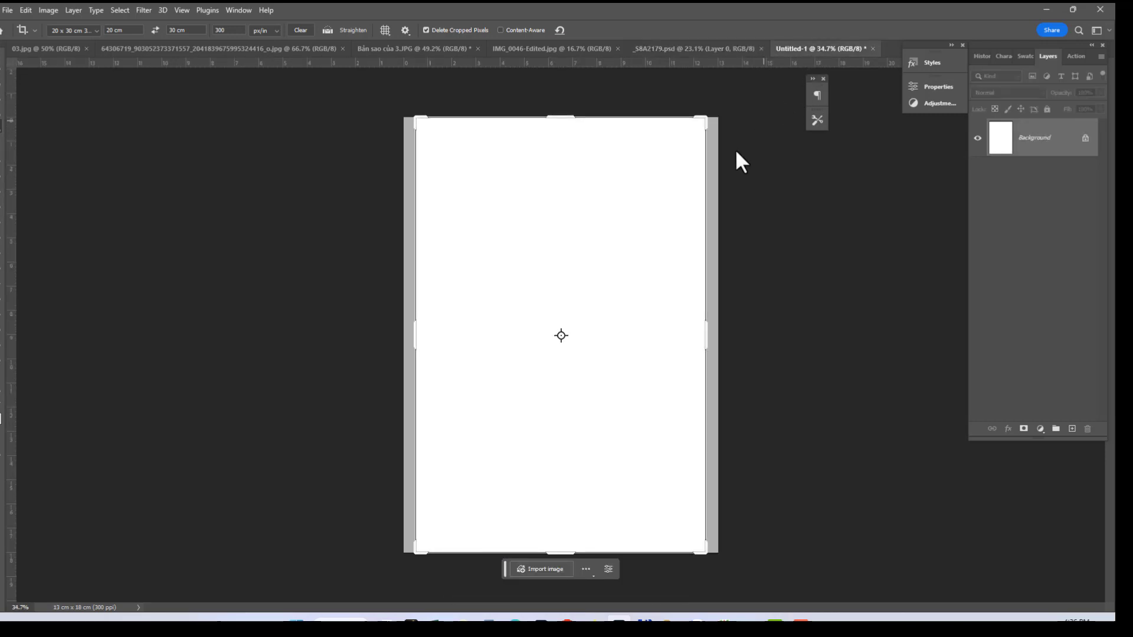
Step: Place the cut-out _SBA2179 PSD into the blank document
{"action": "key", "text": "v"}
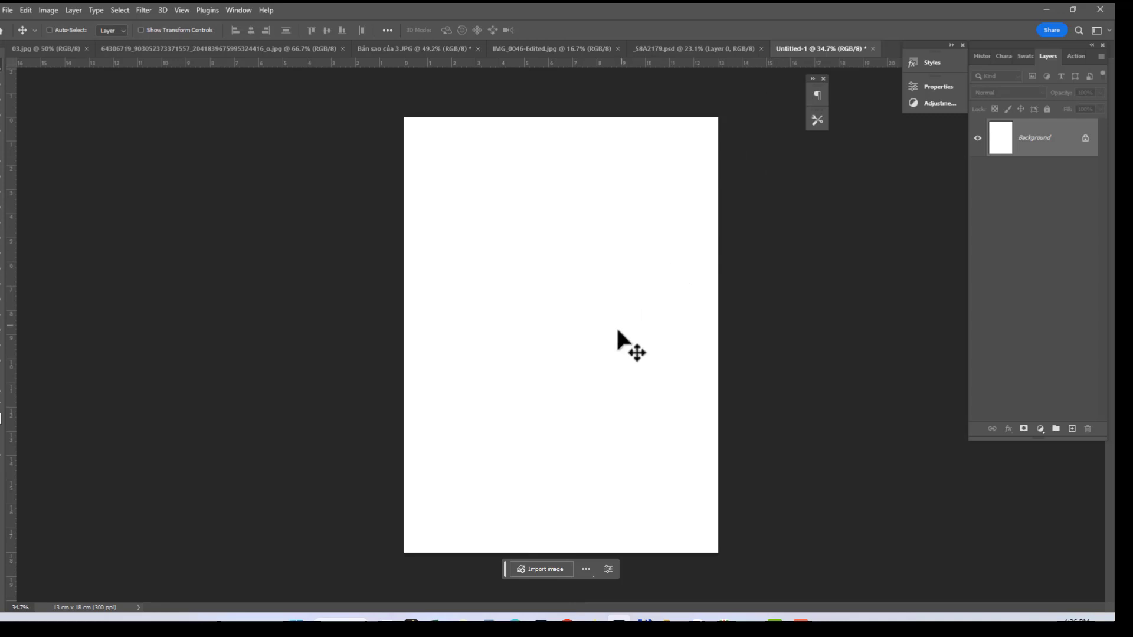
{"action": "scroll", "coordinate": [580, 507], "scroll_direction": "up", "scroll_amount": 1}
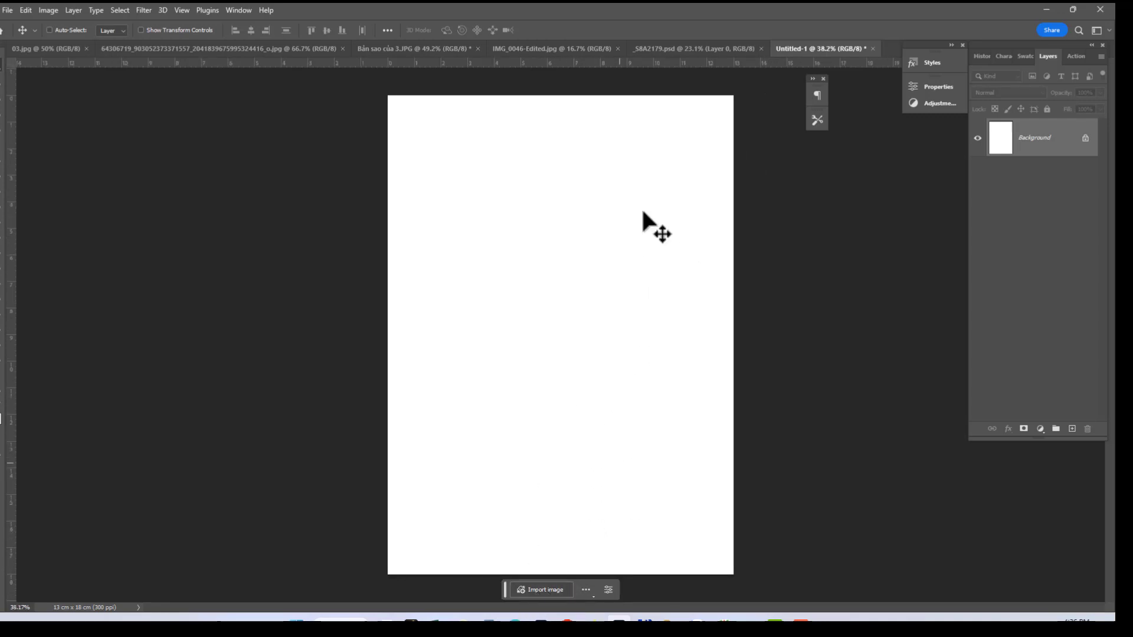
{"action": "left_click", "coordinate": [541, 590]}
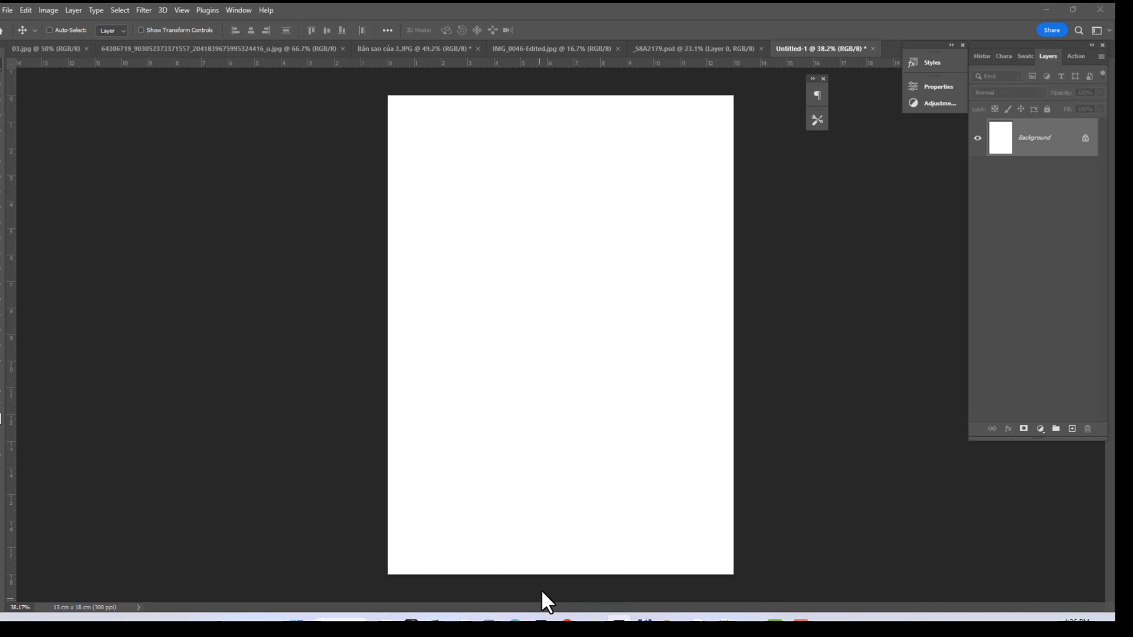
{"action": "double_click", "coordinate": [598, 105]}
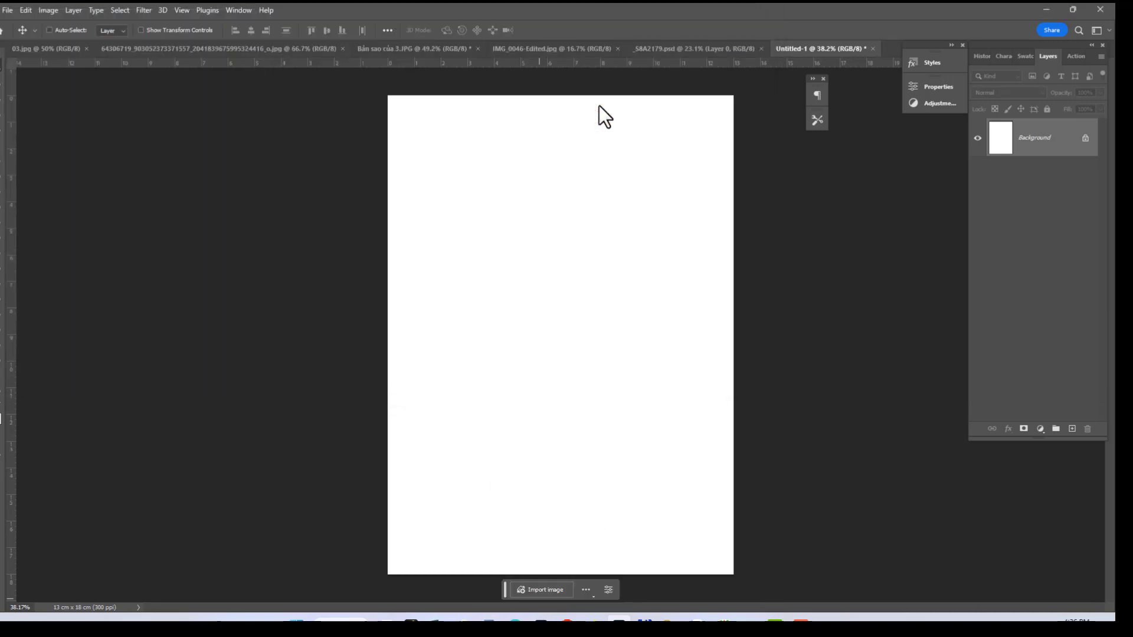
{"action": "key", "text": "Return"}
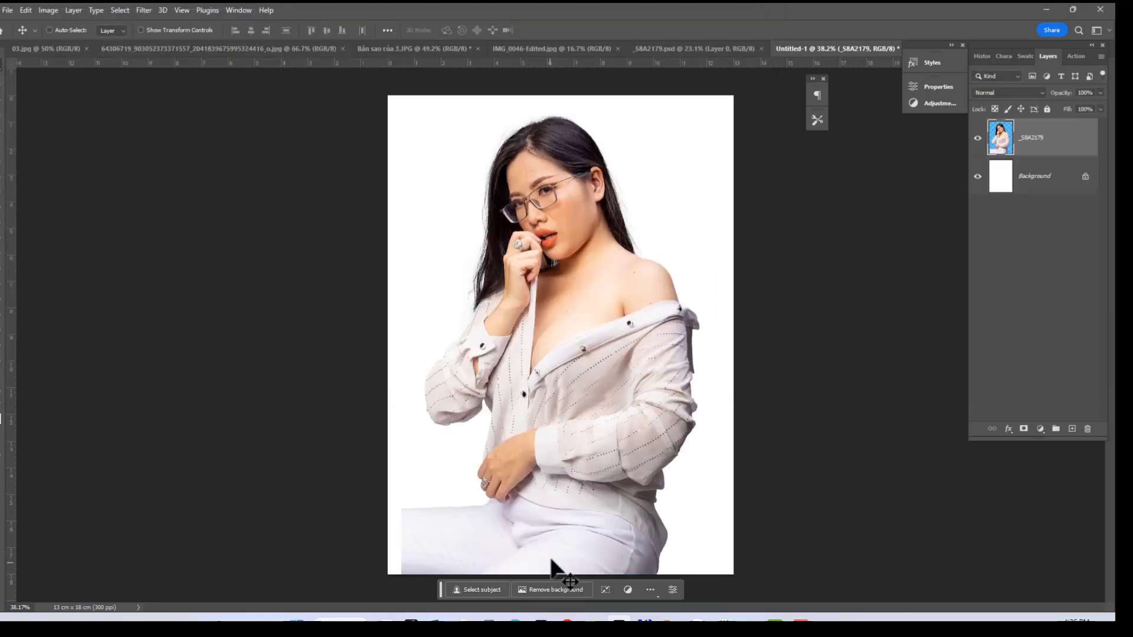
Step: Nudge the _S8A2179 layer right and scale it up to fill the page
{"action": "right_click", "coordinate": [577, 446]}
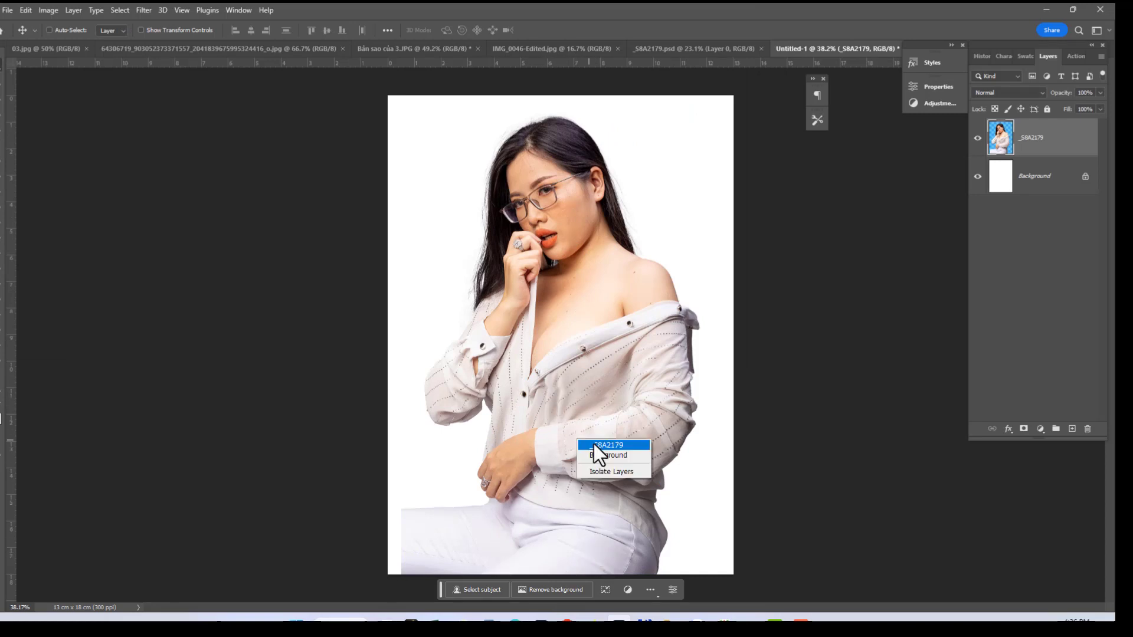
{"action": "left_click", "coordinate": [595, 445]}
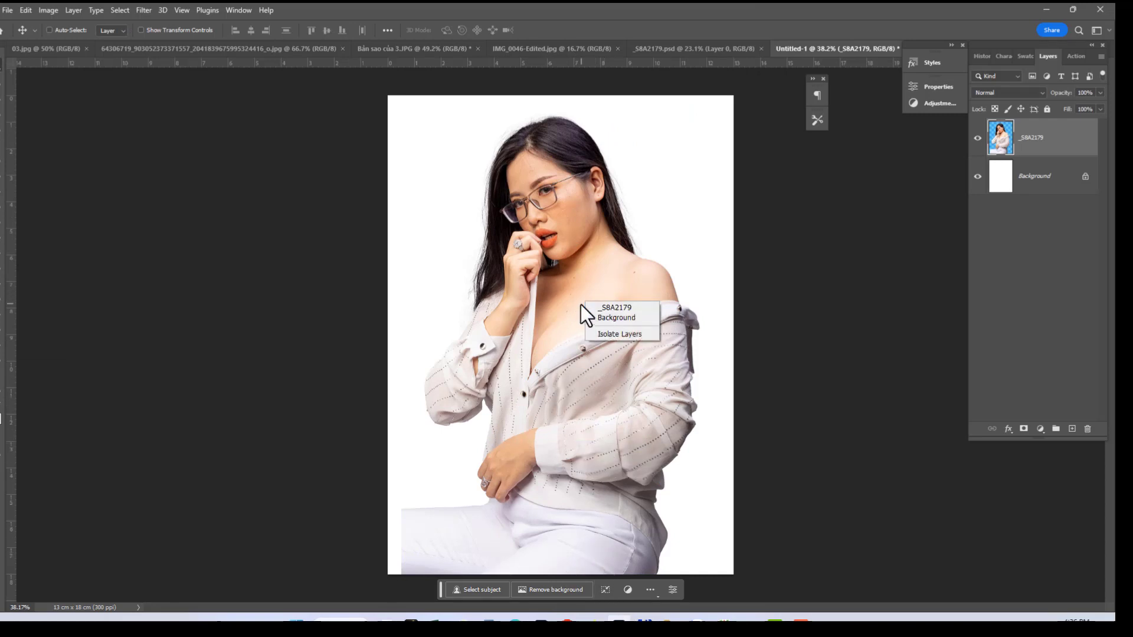
{"action": "left_click", "coordinate": [615, 307]}
{"action": "left_click_drag", "start_coordinate": [612, 324], "coordinate": [626, 318]}
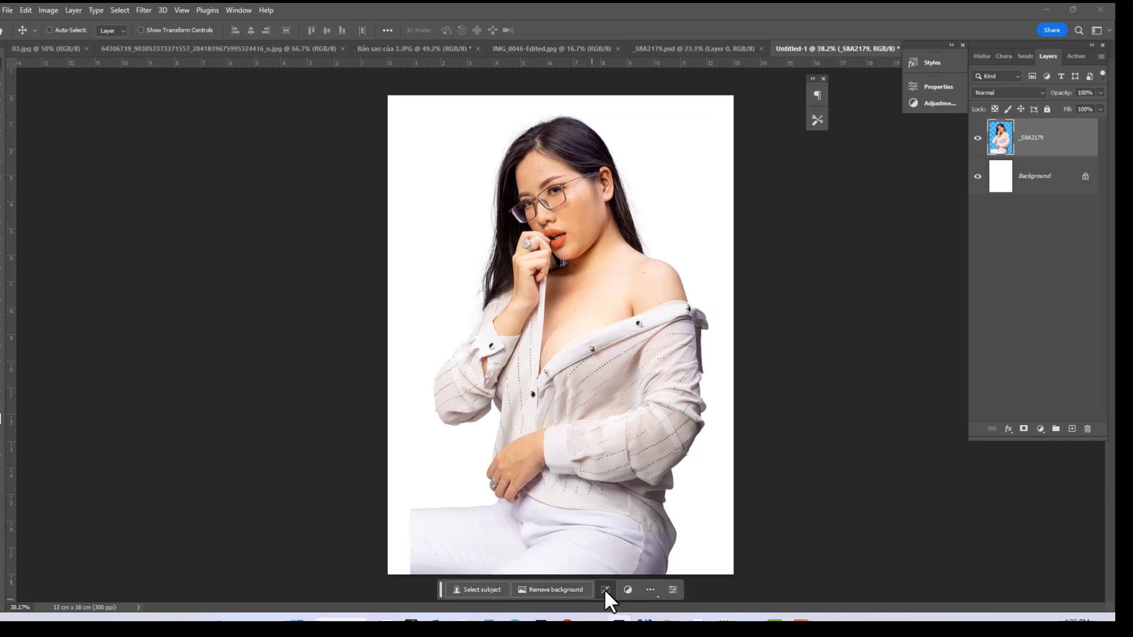
{"action": "key", "text": "ctrl+t"}
{"action": "mouse_move", "coordinate": [407, 577]}
{"action": "left_mouse_down"}
{"action": "mouse_move", "coordinate": [377, 591]}
{"action": "mouse_move", "coordinate": [387, 587]}
{"action": "left_mouse_up"}
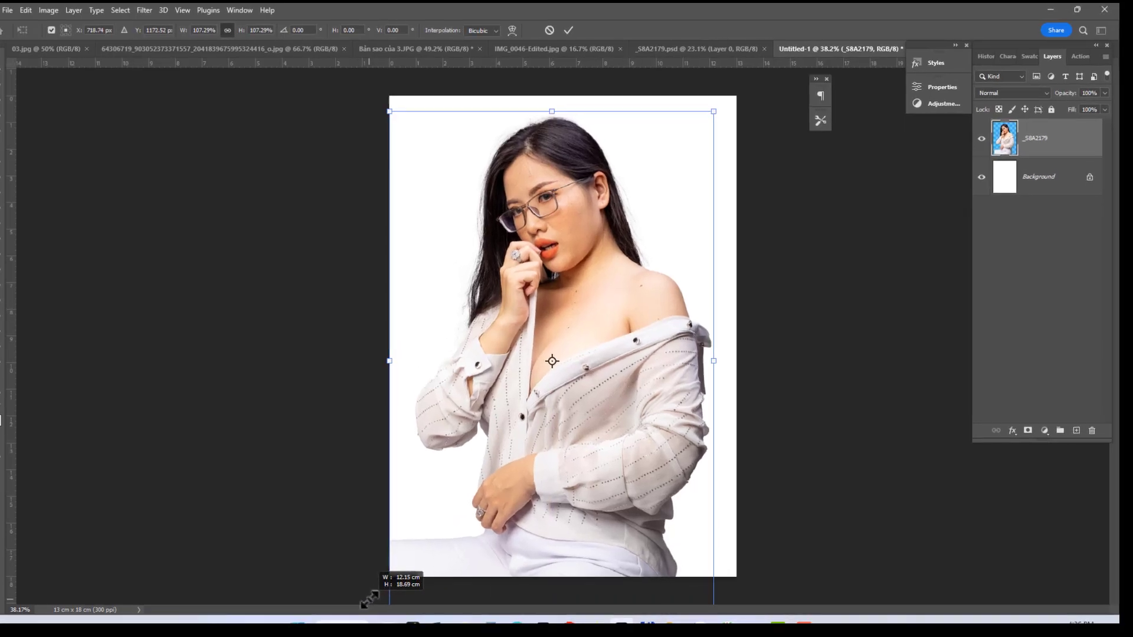
{"action": "key", "text": "Return"}
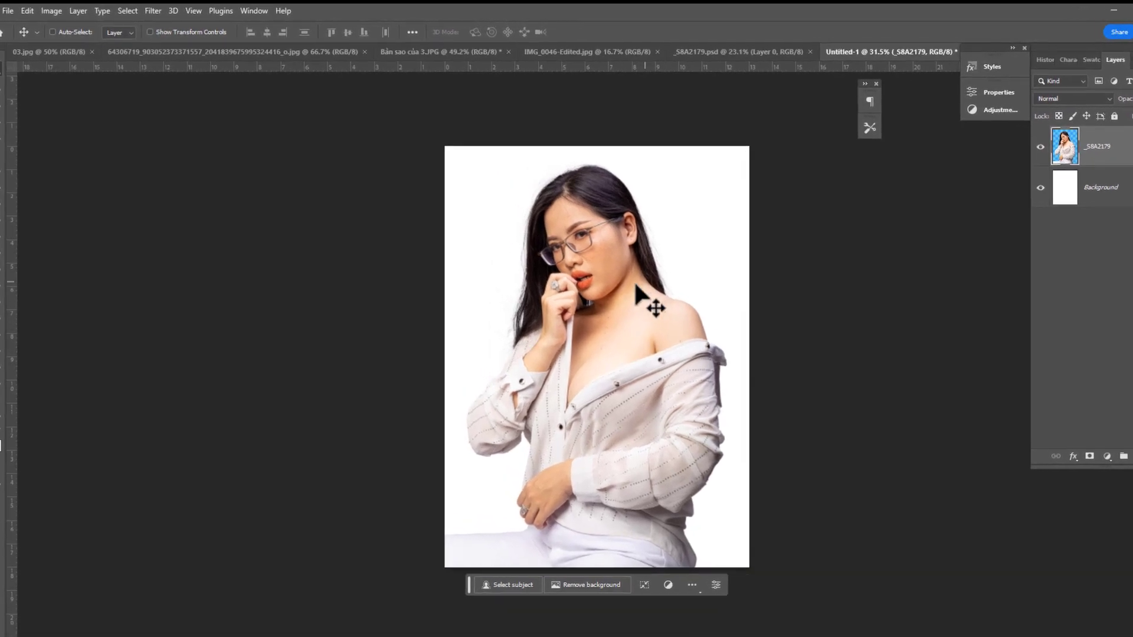
{"action": "left_click", "coordinate": [7, 267]}
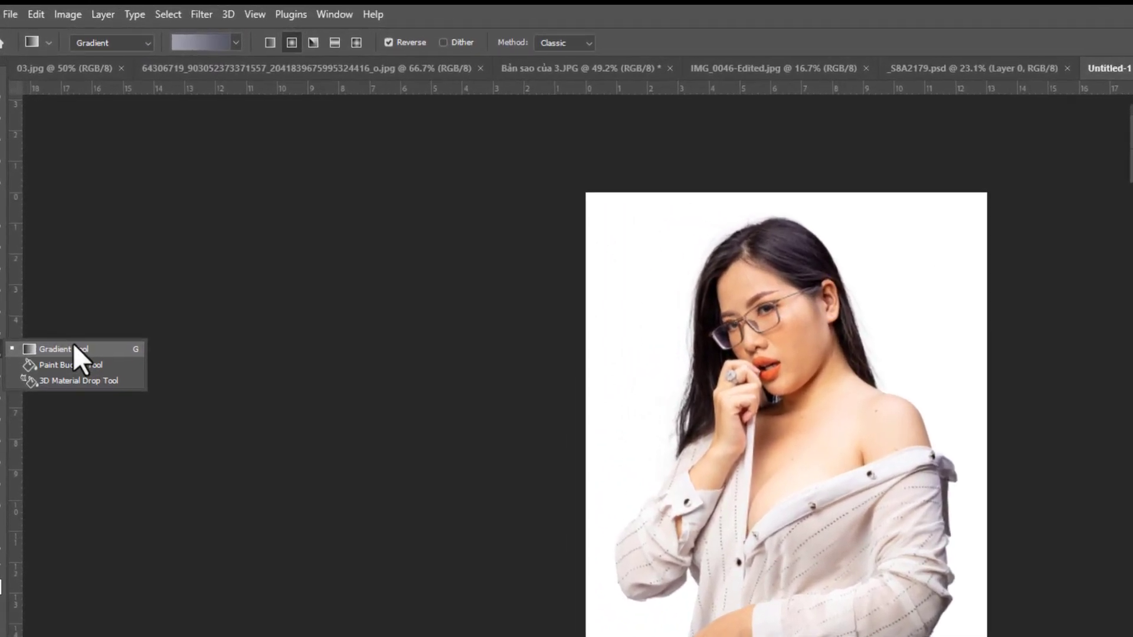
Step: Activate the Gradient Tool and browse the gradient presets for a grey radial
{"action": "left_click", "coordinate": [72, 335]}
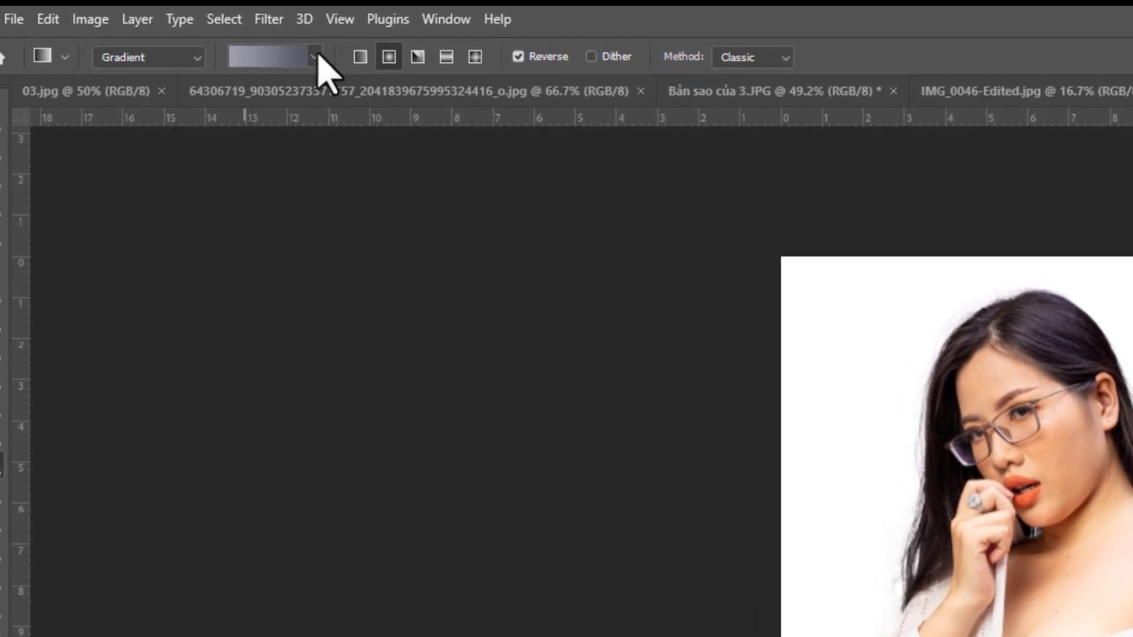
{"action": "left_click", "coordinate": [318, 58]}
{"action": "left_click", "coordinate": [315, 58]}
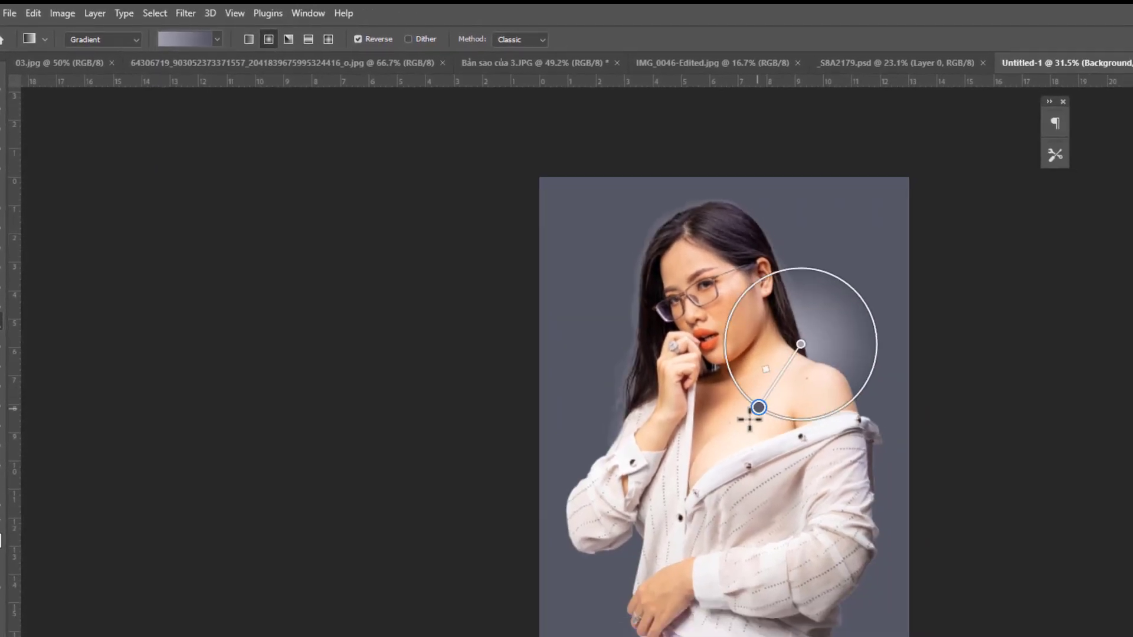
Step: Enlarge and reposition the radial gradient's handles around the woman
{"action": "left_click_drag", "start_coordinate": [759, 408], "coordinate": [458, 482]}
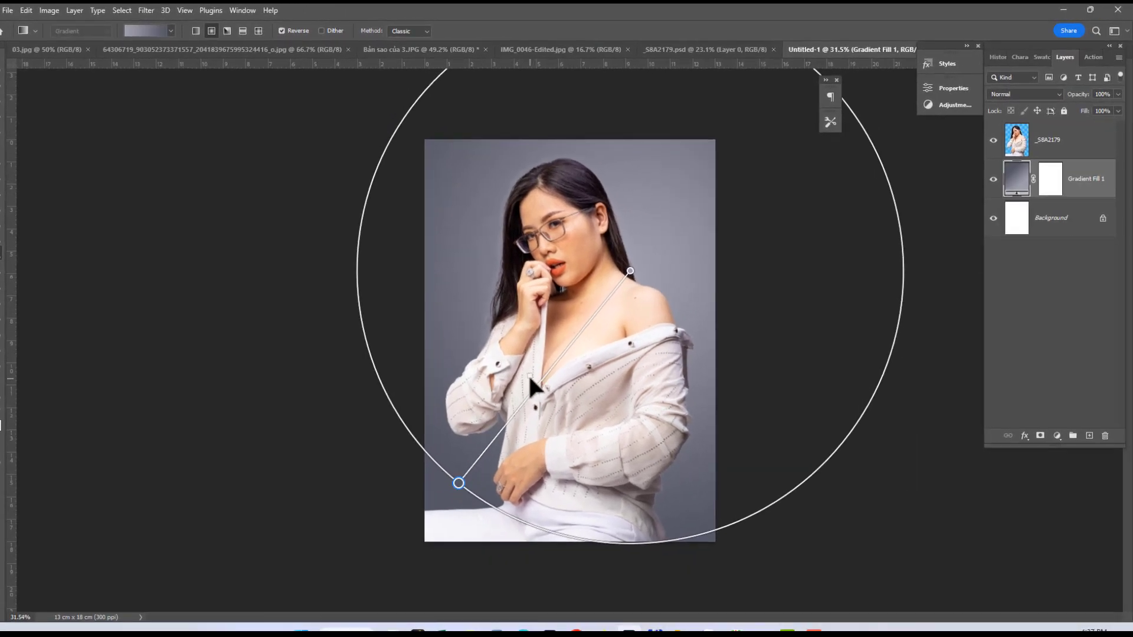
{"action": "mouse_move", "coordinate": [529, 377]}
{"action": "left_mouse_down"}
{"action": "mouse_move", "coordinate": [591, 324]}
{"action": "mouse_move", "coordinate": [547, 344]}
{"action": "mouse_move", "coordinate": [563, 337]}
{"action": "mouse_move", "coordinate": [522, 378]}
{"action": "left_mouse_up"}
{"action": "left_click_drag", "start_coordinate": [625, 281], "coordinate": [597, 323]}
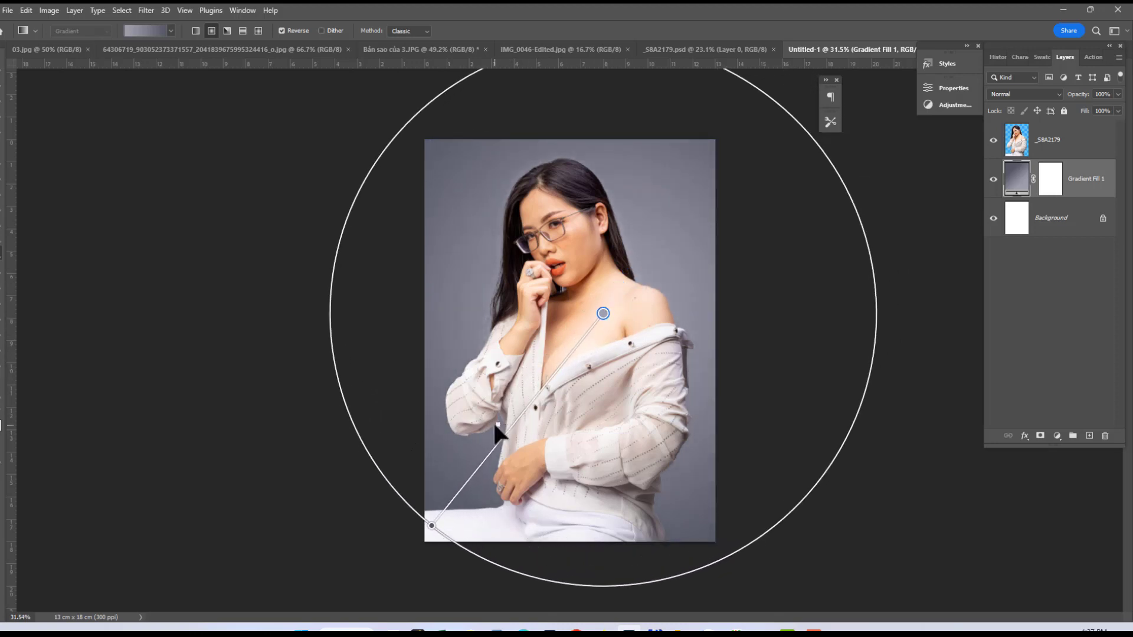
{"action": "left_click_drag", "start_coordinate": [494, 426], "coordinate": [486, 444]}
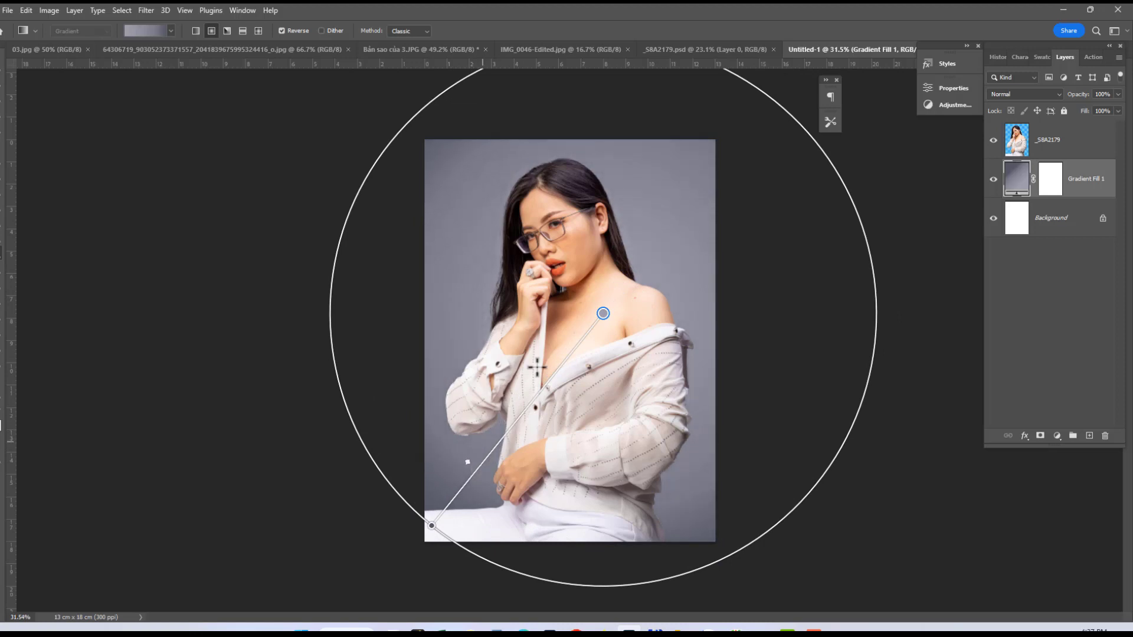
{"action": "left_click_drag", "start_coordinate": [601, 318], "coordinate": [605, 340]}
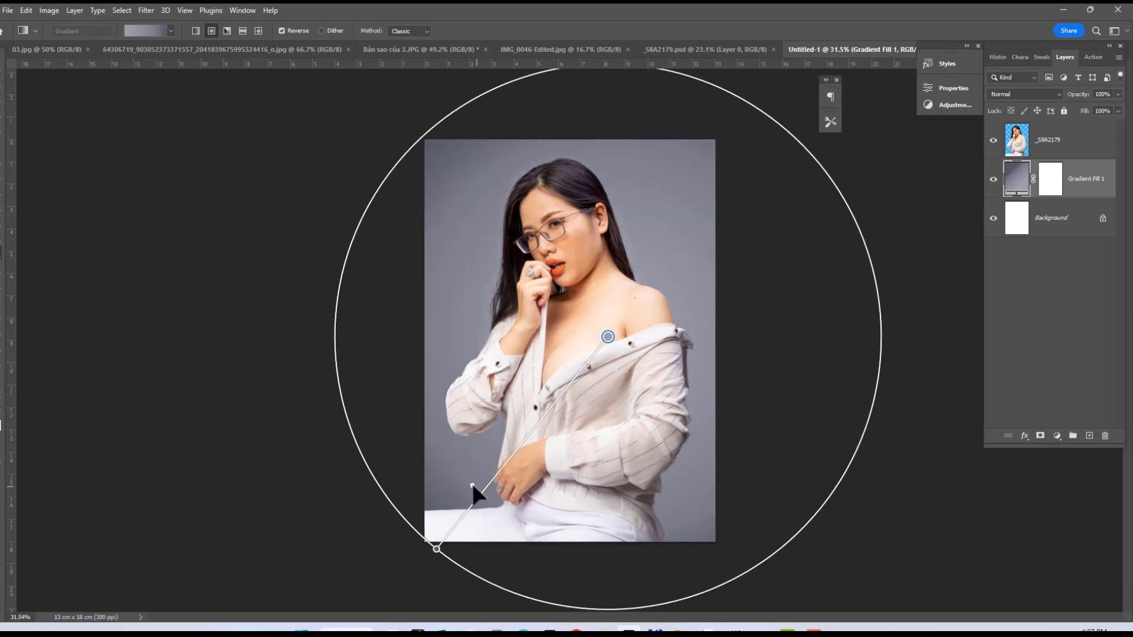
{"action": "left_click_drag", "start_coordinate": [472, 485], "coordinate": [483, 472]}
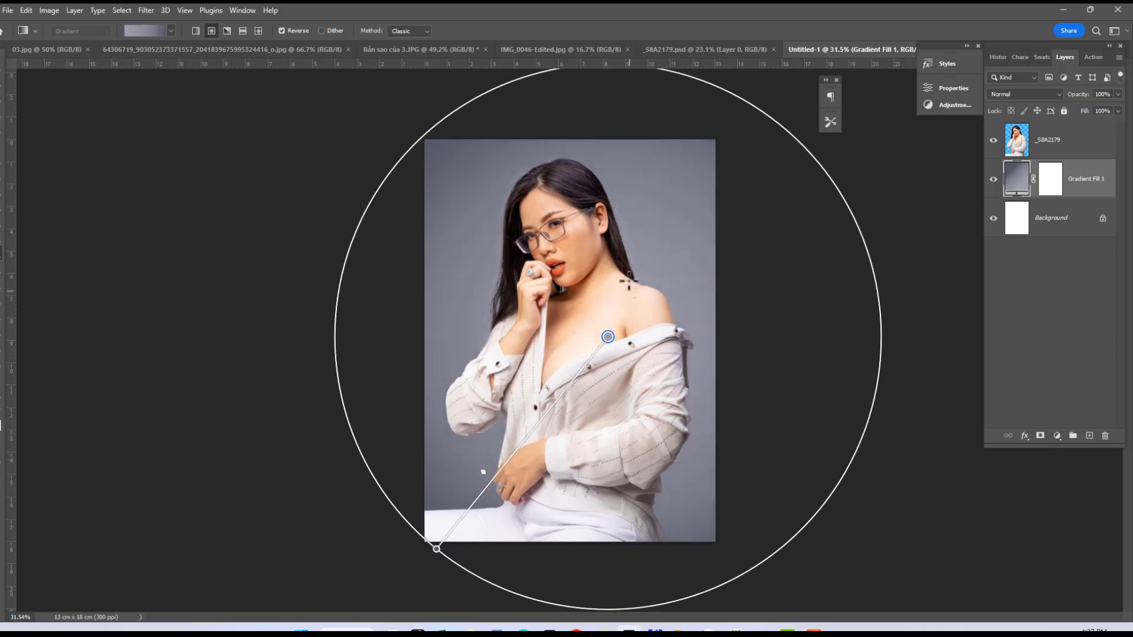
{"action": "scroll", "coordinate": [627, 283], "scroll_direction": "up", "scroll_amount": 1}
{"action": "scroll", "coordinate": [387, 260], "scroll_direction": "up", "scroll_amount": 2}
{"action": "scroll", "coordinate": [730, 361], "scroll_direction": "up", "scroll_amount": 1}
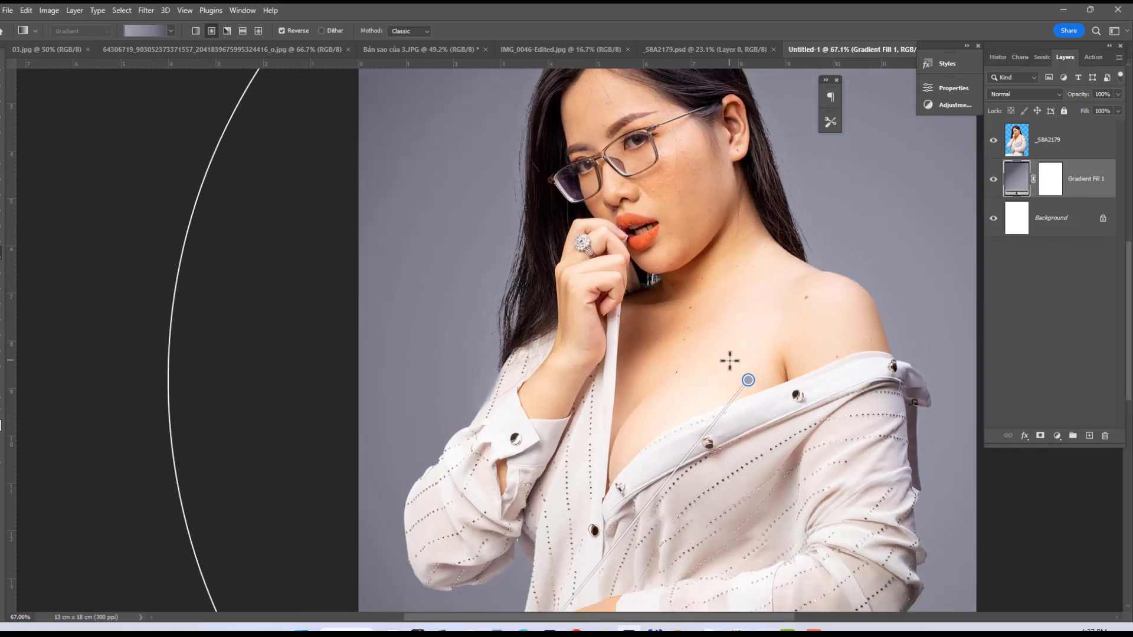
{"action": "scroll", "coordinate": [730, 361], "scroll_direction": "down", "scroll_amount": 3}
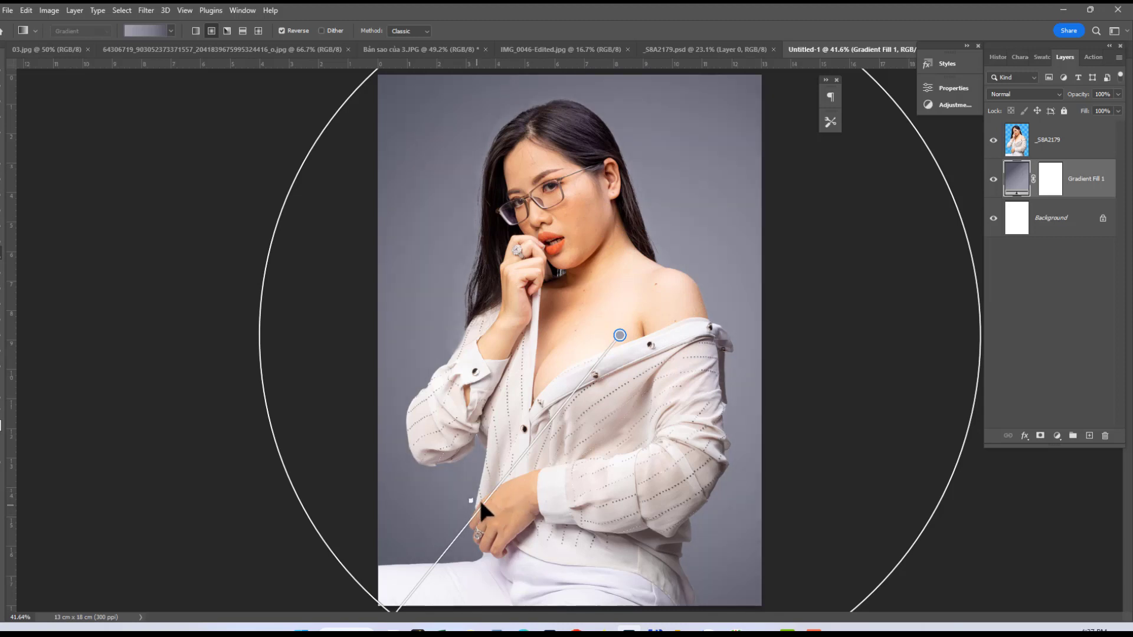
Step: Fine-tune the circular gradient's spread behind the portrait
{"action": "left_click_drag", "start_coordinate": [479, 497], "coordinate": [445, 518]}
{"action": "scroll", "coordinate": [603, 394], "scroll_direction": "down", "scroll_amount": 2}
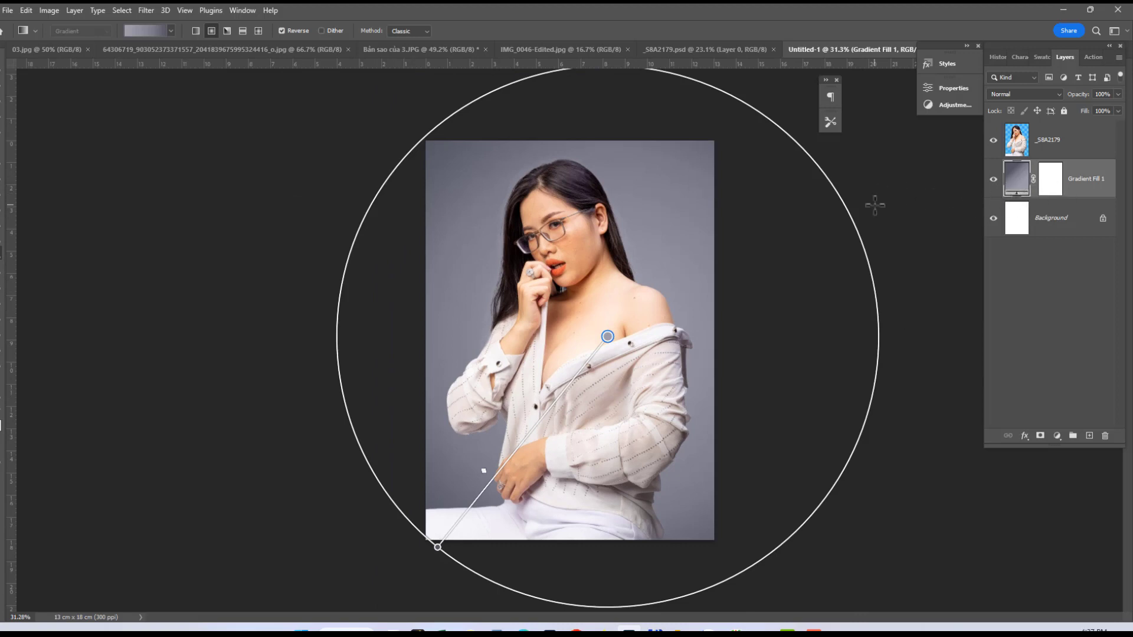
{"action": "left_click", "coordinate": [994, 180]}
{"action": "left_click", "coordinate": [994, 180]}
{"action": "scroll", "coordinate": [571, 339], "scroll_direction": "up", "scroll_amount": 1}
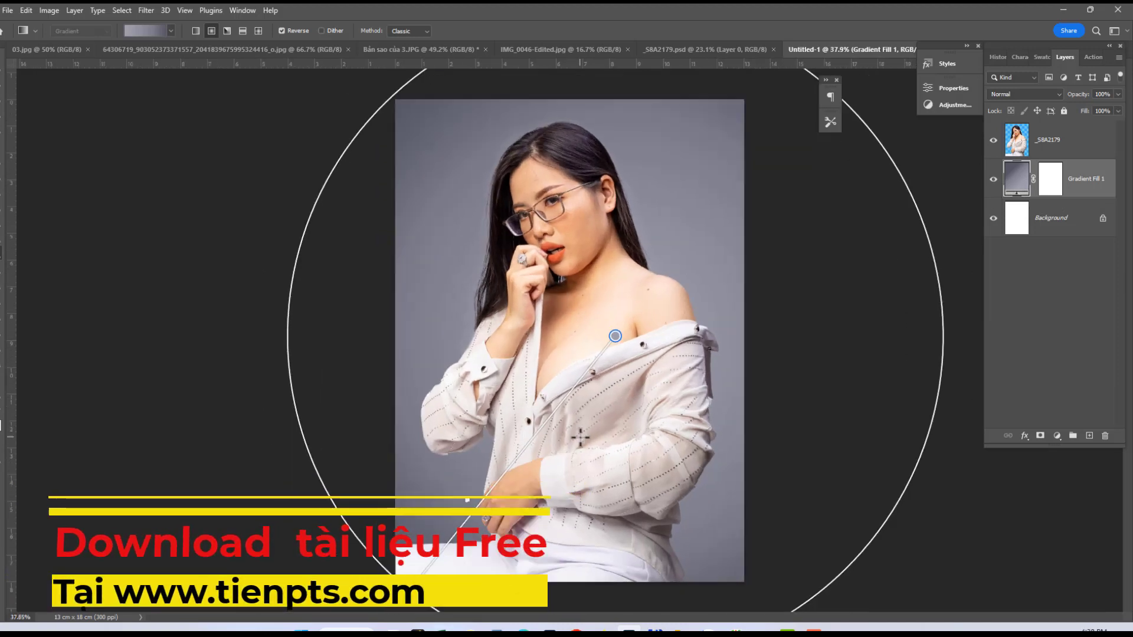
{"action": "scroll", "coordinate": [580, 437], "scroll_direction": "down", "scroll_amount": 1}
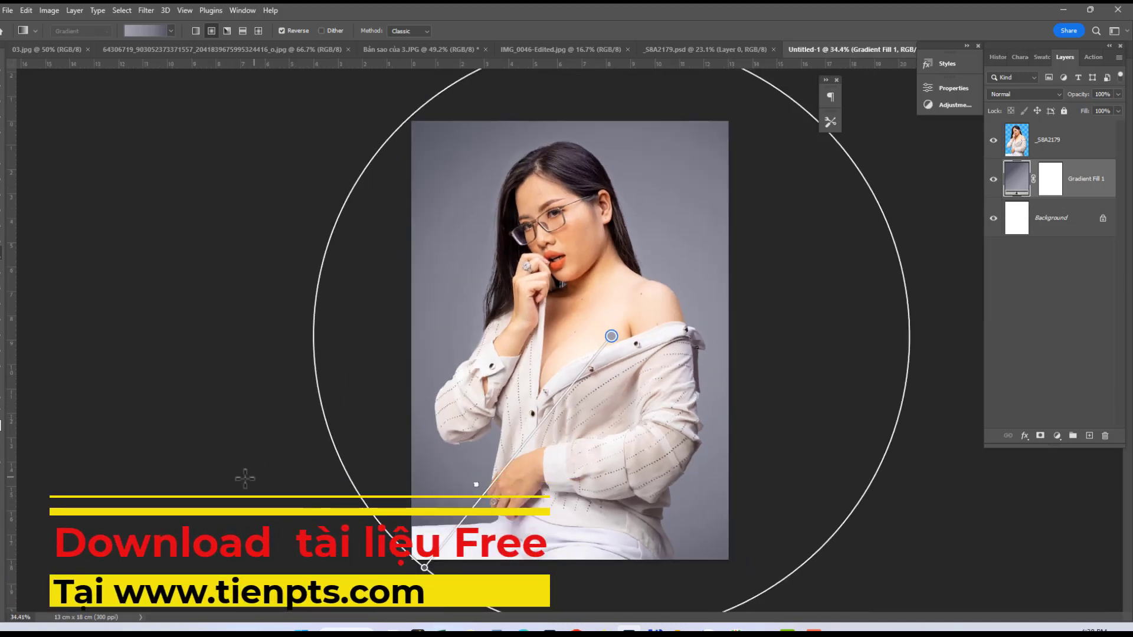
Step: Switch to the Move tool and zoom in on the upper shirt
{"action": "key", "text": "v"}
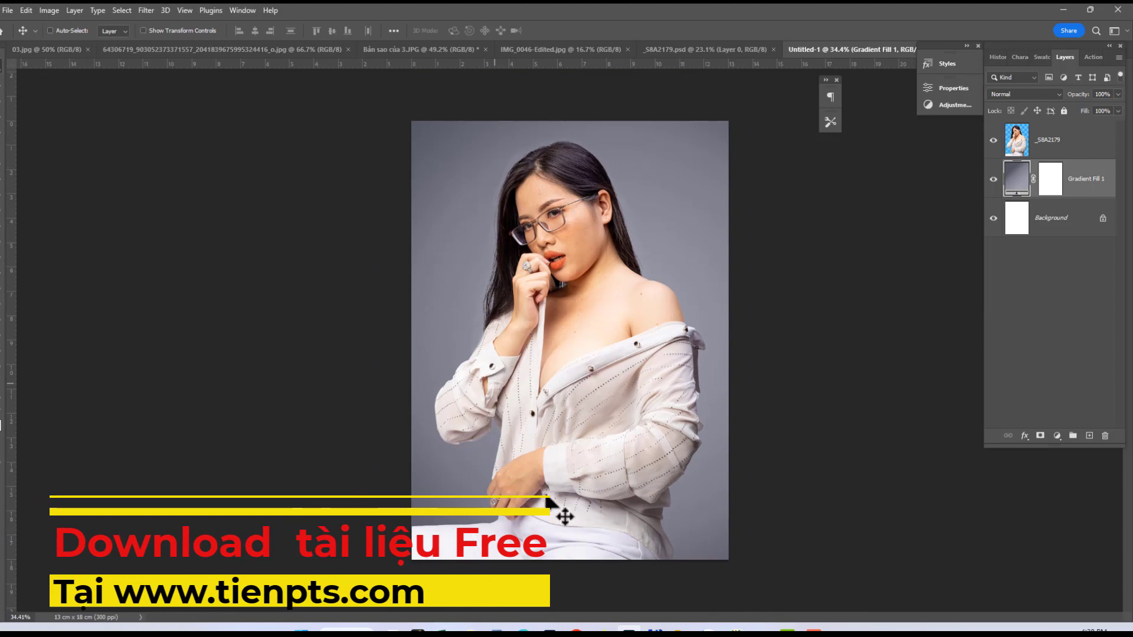
{"action": "scroll", "coordinate": [561, 515], "scroll_direction": "up", "scroll_amount": 2}
{"action": "scroll", "coordinate": [586, 537], "scroll_direction": "up", "scroll_amount": 2}
{"action": "scroll", "coordinate": [602, 547], "scroll_direction": "up", "scroll_amount": 2}
{"action": "left_click_drag", "start_coordinate": [570, 331], "coordinate": [513, 537]}
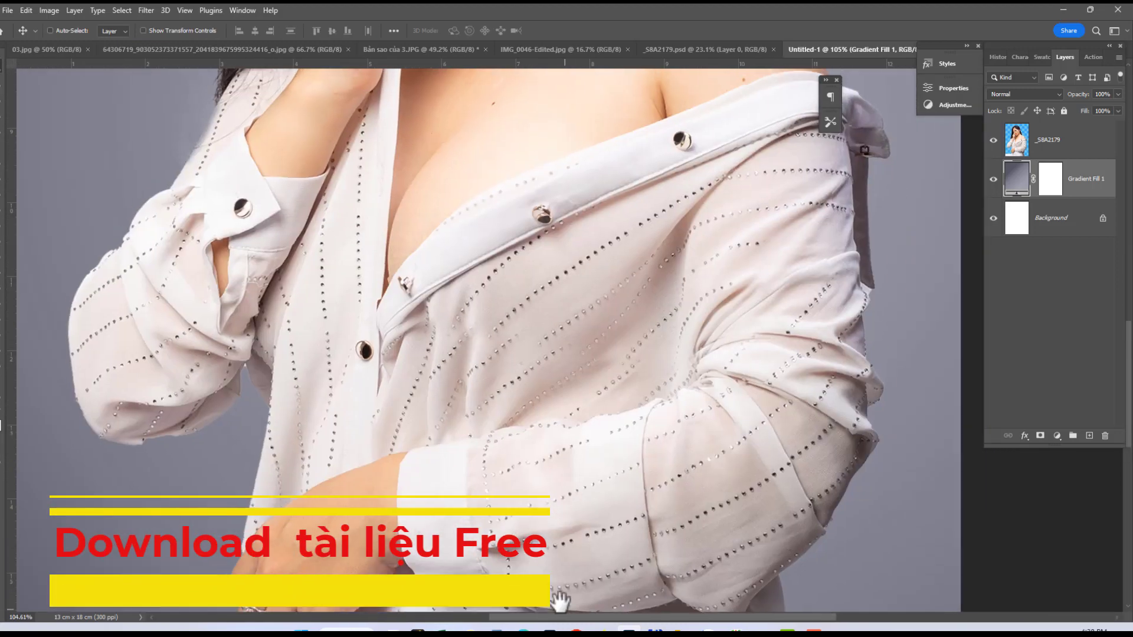
{"action": "left_click", "coordinate": [1063, 140]}
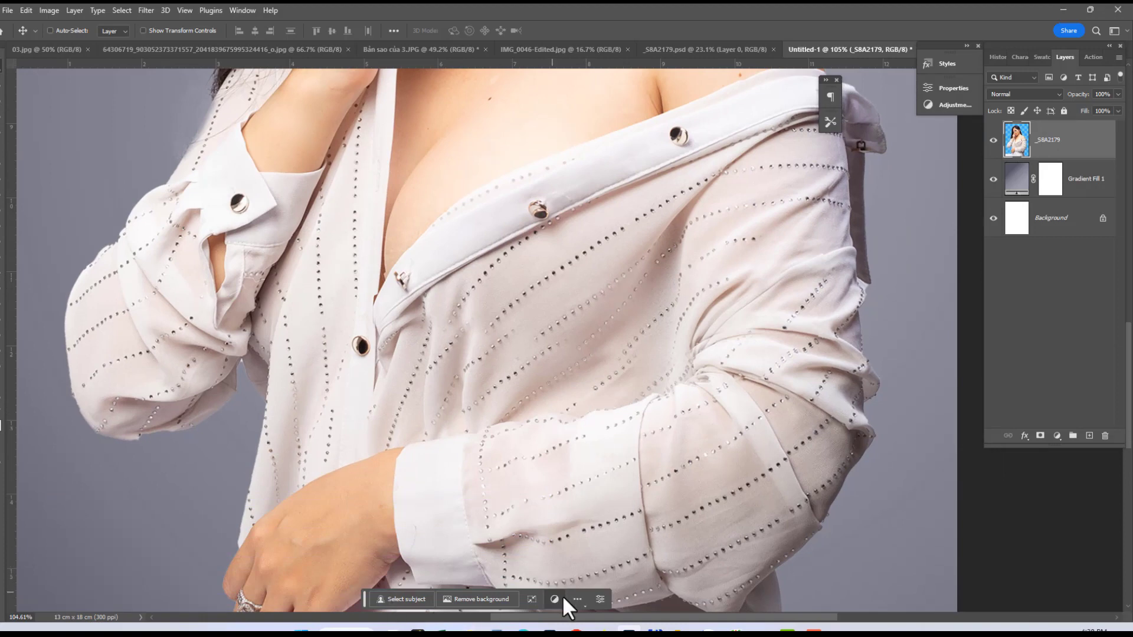
{"action": "scroll", "coordinate": [627, 400], "scroll_direction": "down", "scroll_amount": 2}
{"action": "scroll", "coordinate": [603, 555], "scroll_direction": "up", "scroll_amount": 1}
{"action": "scroll", "coordinate": [603, 554], "scroll_direction": "up", "scroll_amount": 1}
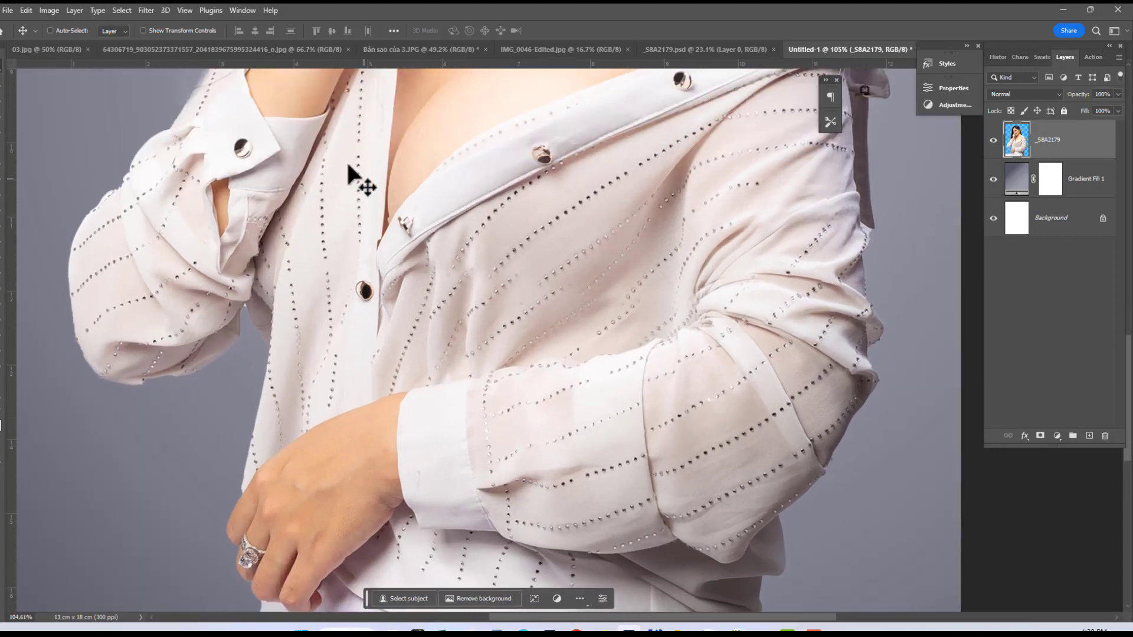
{"action": "scroll", "coordinate": [519, 358], "scroll_direction": "down", "scroll_amount": 2}
{"action": "mouse_move", "coordinate": [506, 241]}
{"action": "left_mouse_down"}
{"action": "mouse_move", "coordinate": [456, 203]}
{"action": "mouse_move", "coordinate": [551, 388]}
{"action": "mouse_move", "coordinate": [537, 406]}
{"action": "left_mouse_up"}
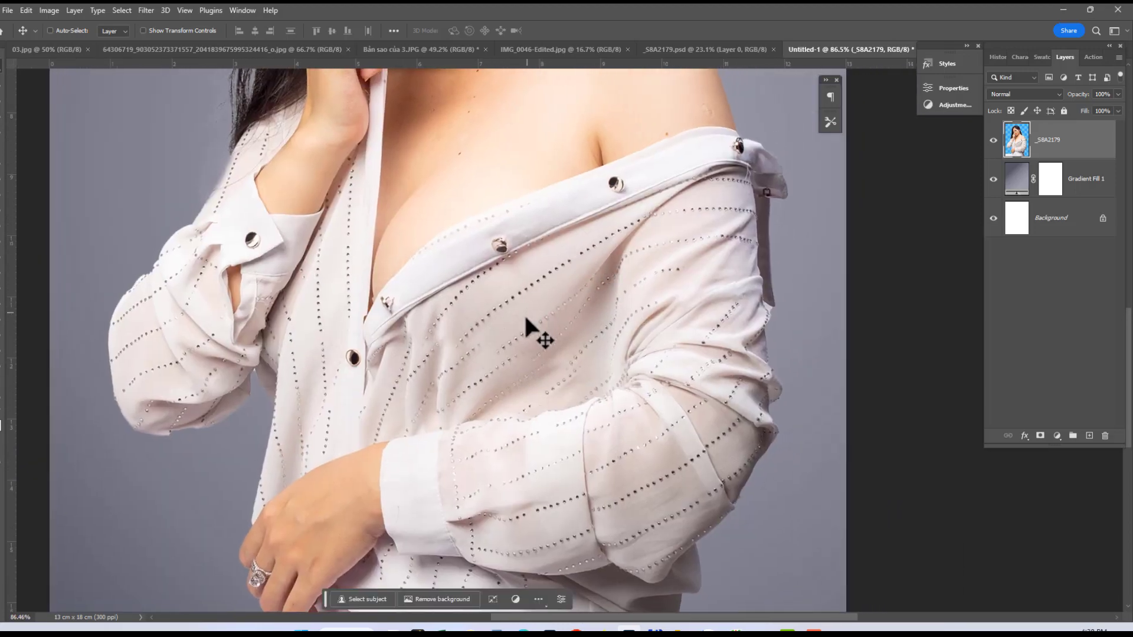
{"action": "key", "text": "t"}
{"action": "scroll", "coordinate": [469, 183], "scroll_direction": "up", "scroll_amount": 3}
{"action": "left_click_drag", "start_coordinate": [480, 247], "coordinate": [392, 377]}
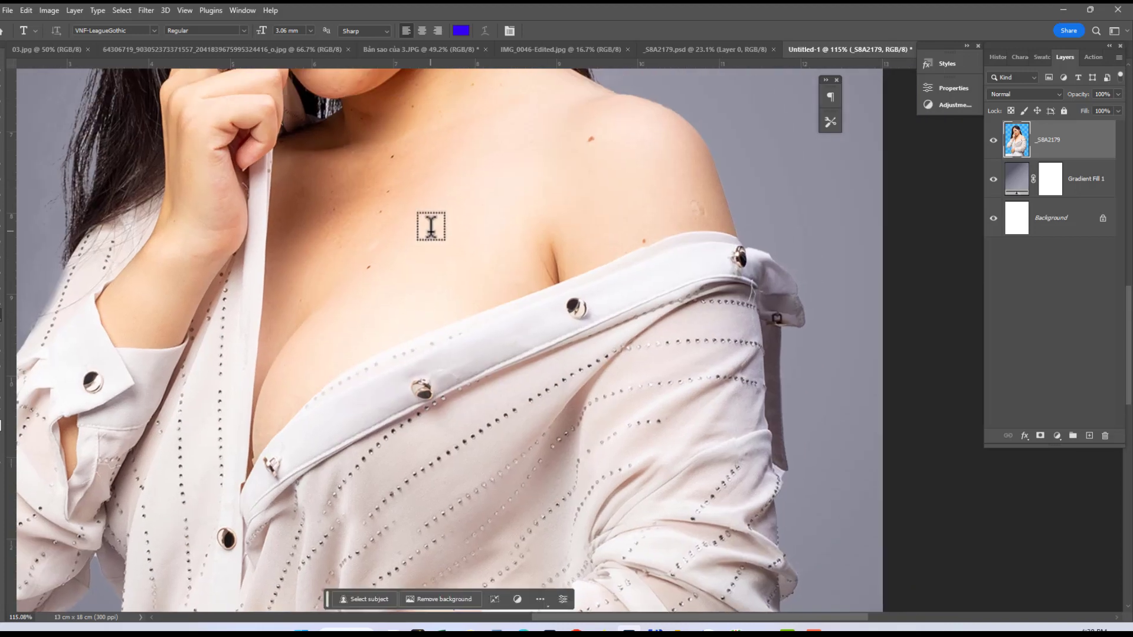
Step: Add the text 'thoi trang' on the model's chest
{"action": "left_click", "coordinate": [430, 224]}
{"action": "scroll", "coordinate": [472, 192], "scroll_direction": "up", "scroll_amount": 2}
{"action": "scroll", "coordinate": [473, 194], "scroll_direction": "up", "scroll_amount": 2}
{"action": "scroll", "coordinate": [474, 200], "scroll_direction": "up", "scroll_amount": 1}
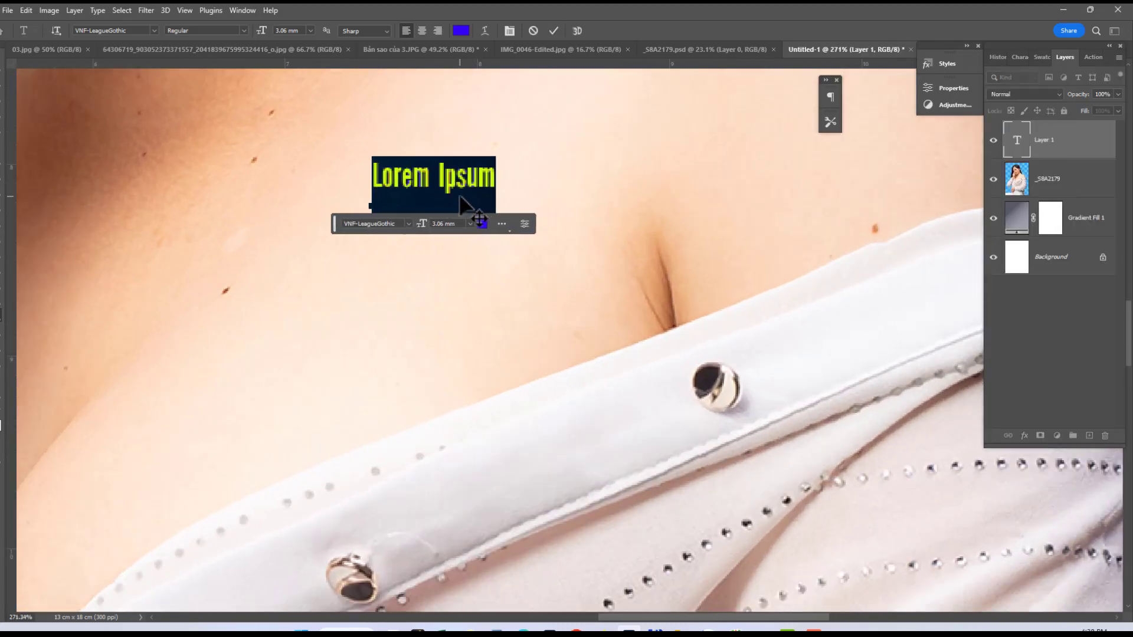
{"action": "scroll", "coordinate": [446, 175], "scroll_direction": "down", "scroll_amount": 1}
{"action": "scroll", "coordinate": [448, 174], "scroll_direction": "down", "scroll_amount": 1}
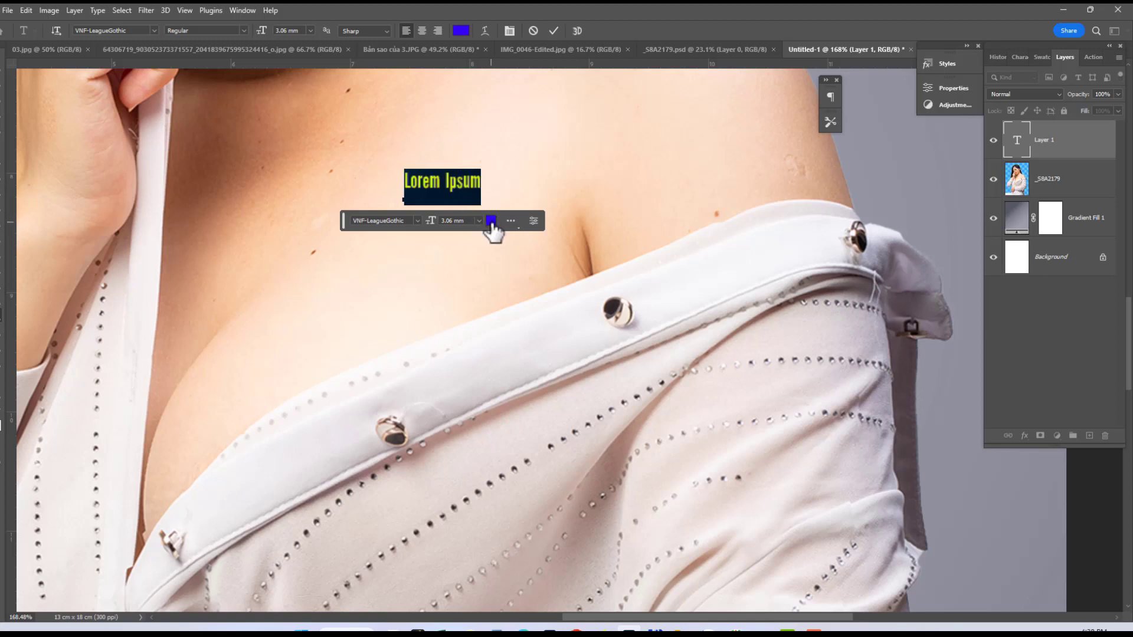
{"action": "type", "text": "thoi trang"}
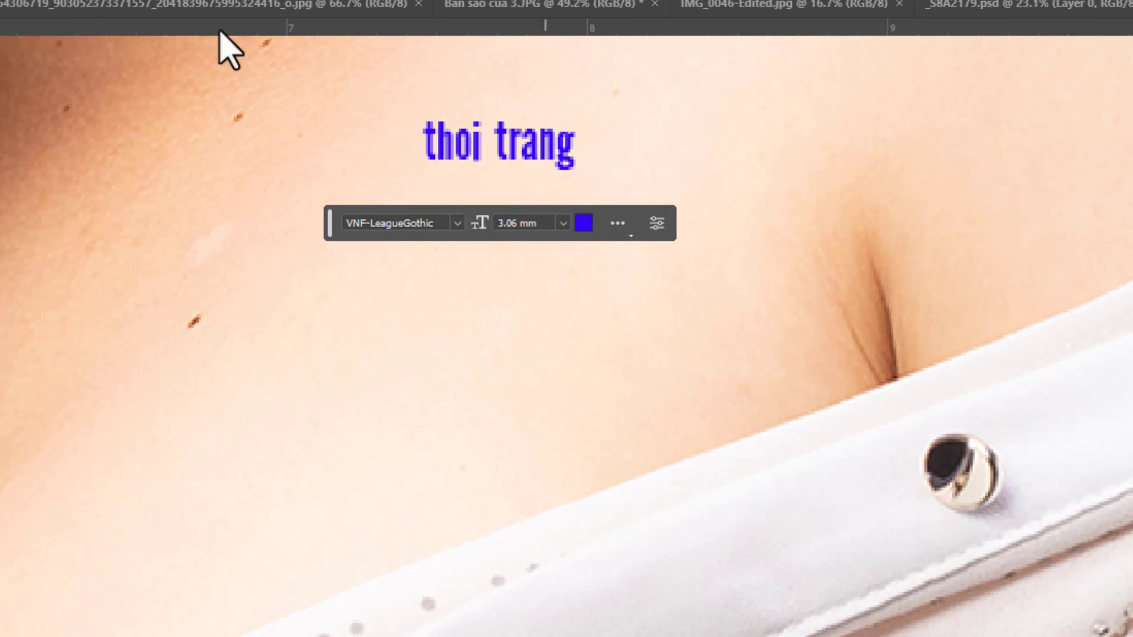
Step: Set the text to the Anton font with colour ff0000 red
{"action": "left_click", "coordinate": [455, 221]}
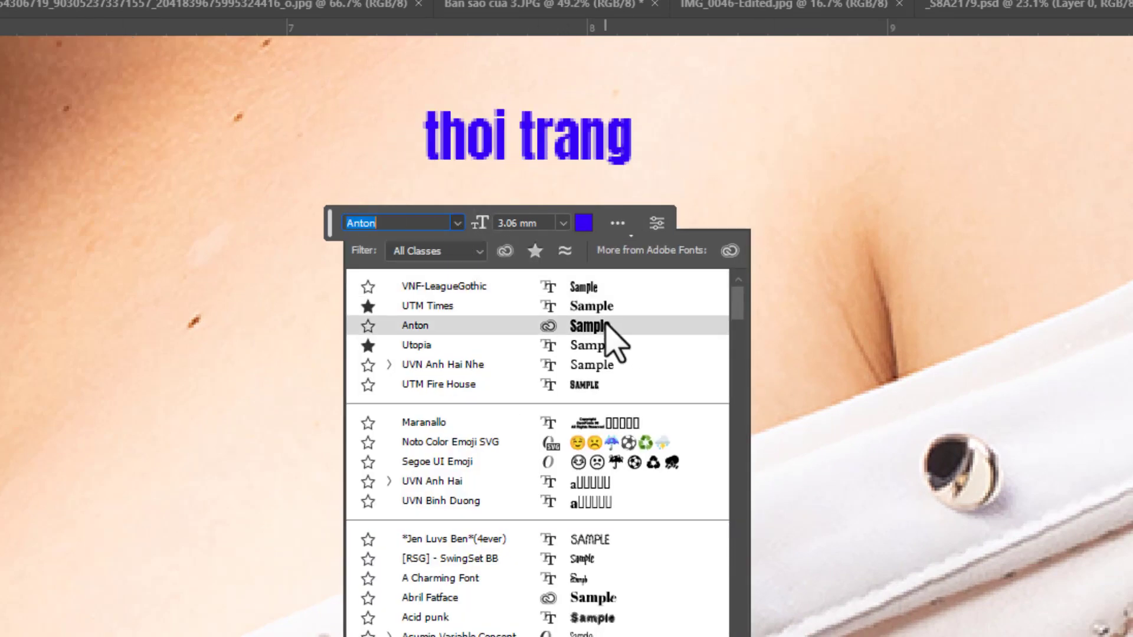
{"action": "left_click", "coordinate": [614, 325]}
{"action": "left_click", "coordinate": [584, 223]}
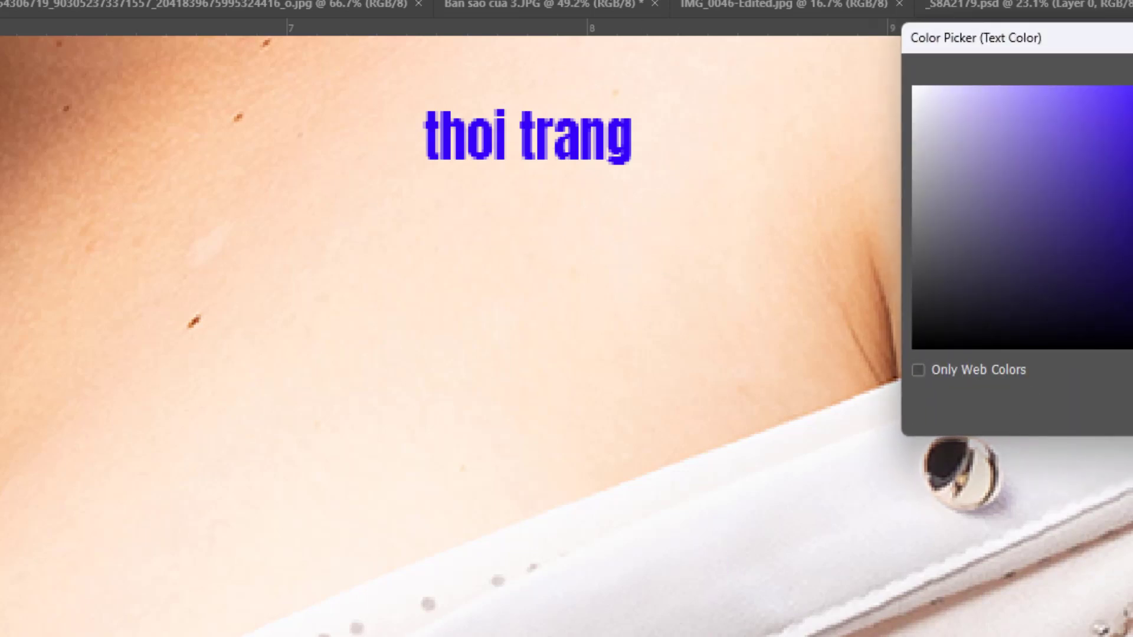
{"action": "type", "text": "ff0000"}
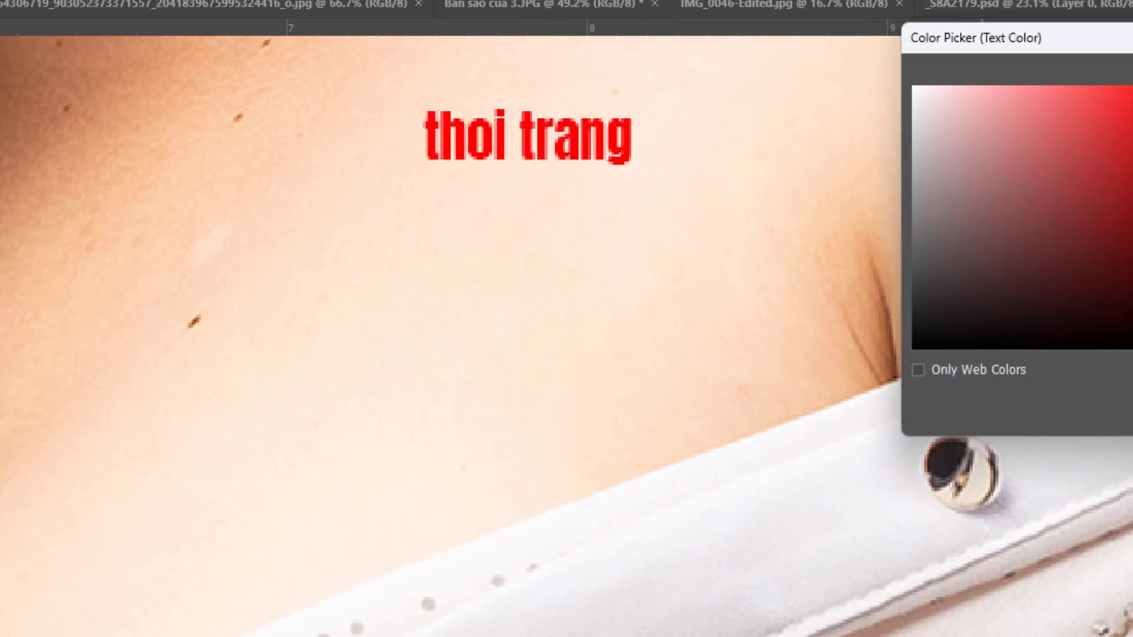
{"action": "key", "text": "Return"}
{"action": "left_click", "coordinate": [708, 233]}
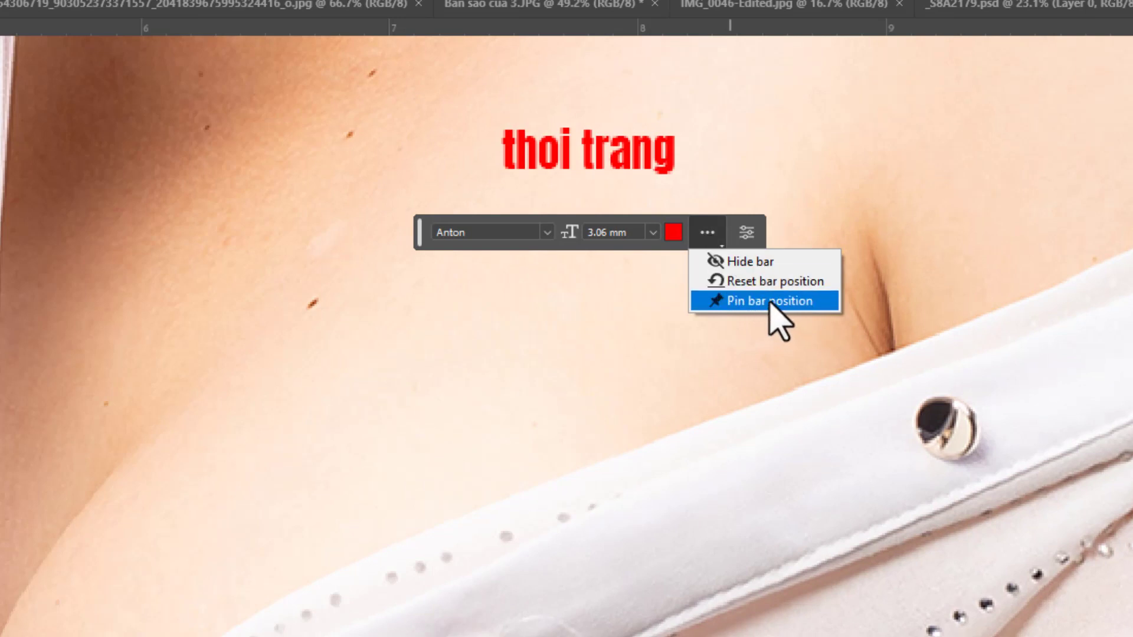
Step: Fit the image in the window and change the contextual task bar's placement
{"action": "key", "text": "Escape"}
{"action": "scroll", "coordinate": [776, 179], "scroll_direction": "down", "scroll_amount": 3}
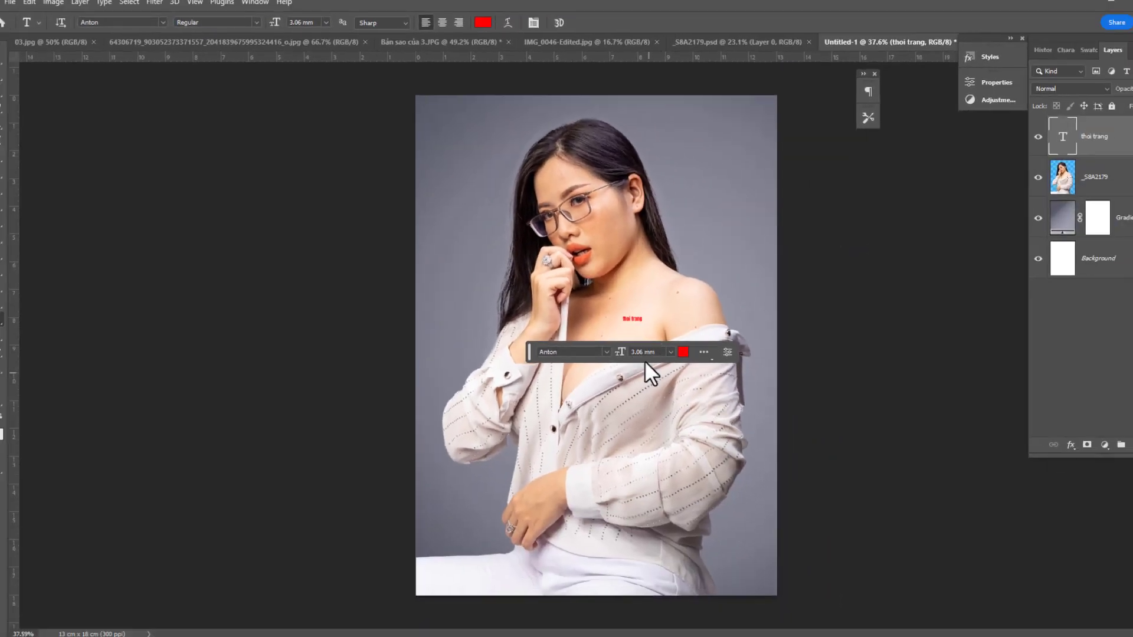
{"action": "scroll", "coordinate": [644, 361], "scroll_direction": "up", "scroll_amount": 5}
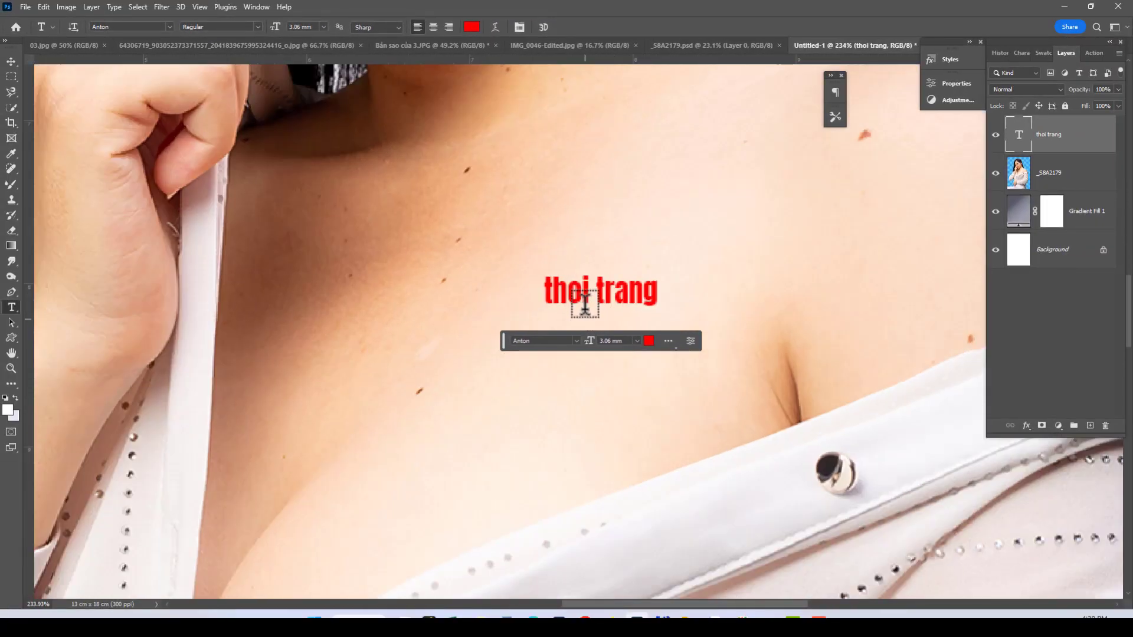
{"action": "scroll", "coordinate": [585, 304], "scroll_direction": "down", "scroll_amount": 3}
{"action": "scroll", "coordinate": [585, 306], "scroll_direction": "down", "scroll_amount": 4}
{"action": "scroll", "coordinate": [587, 330], "scroll_direction": "down", "scroll_amount": 3}
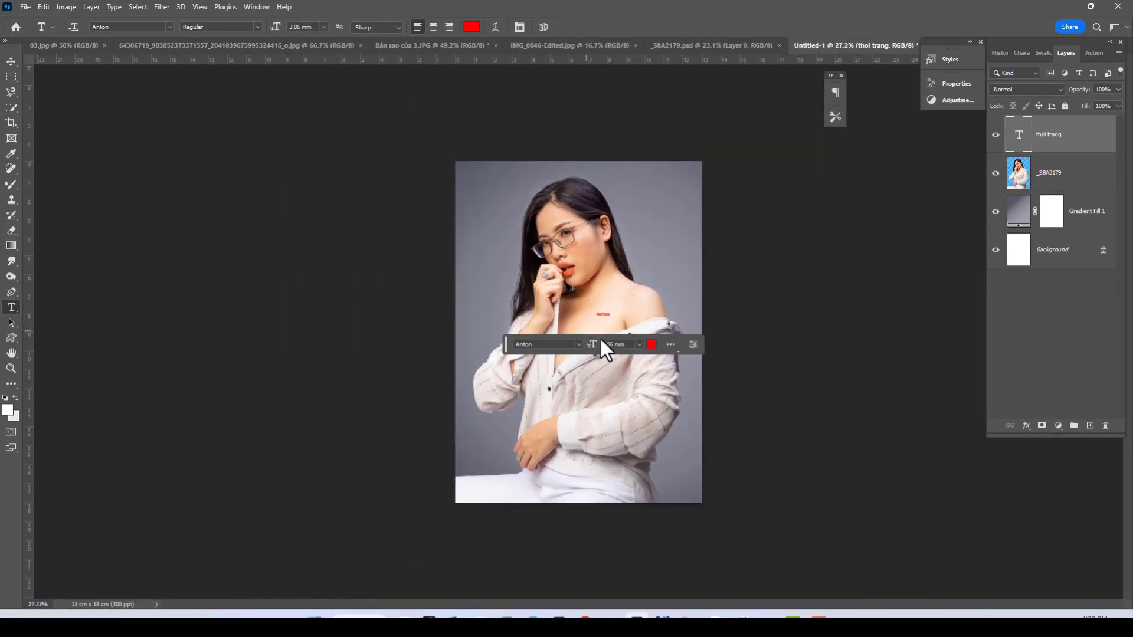
{"action": "key", "text": "ctrl+0"}
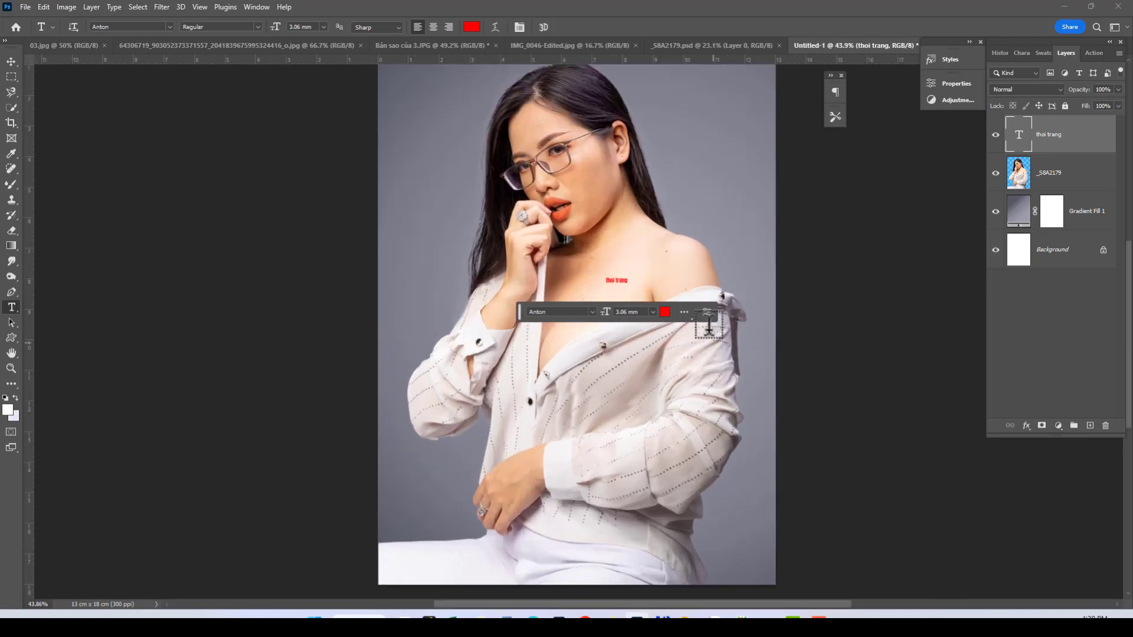
{"action": "left_click", "coordinate": [684, 312]}
{"action": "left_click", "coordinate": [706, 354]}
{"action": "scroll", "coordinate": [649, 354], "scroll_direction": "down", "scroll_amount": 2}
{"action": "scroll", "coordinate": [650, 314], "scroll_direction": "down", "scroll_amount": 2}
{"action": "scroll", "coordinate": [651, 314], "scroll_direction": "up", "scroll_amount": 2}
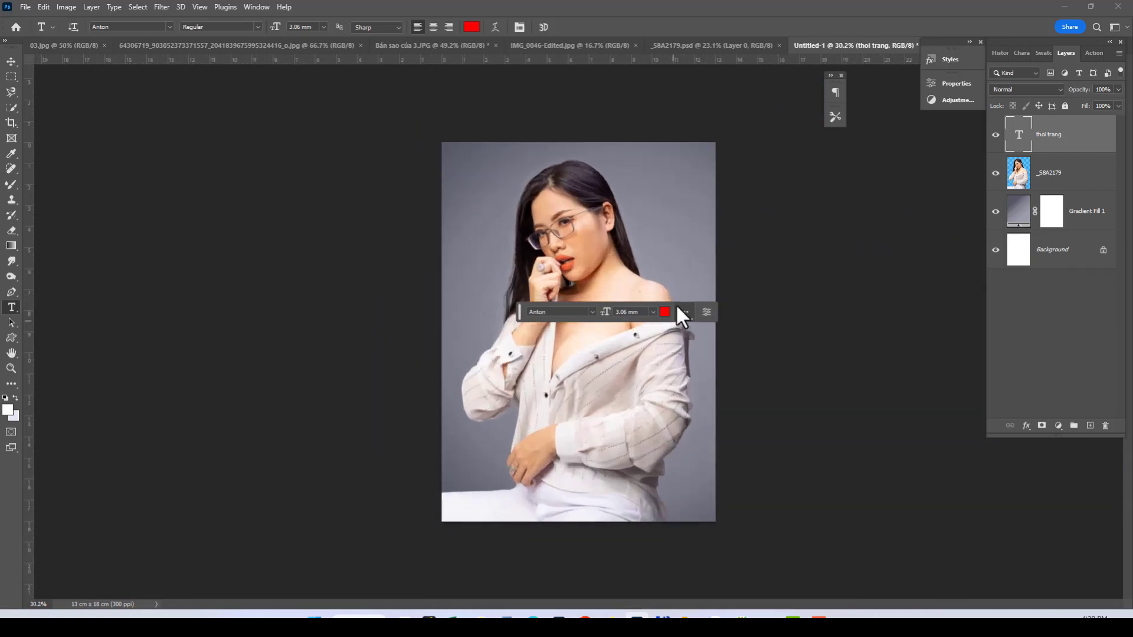
{"action": "scroll", "coordinate": [675, 303], "scroll_direction": "up", "scroll_amount": 3}
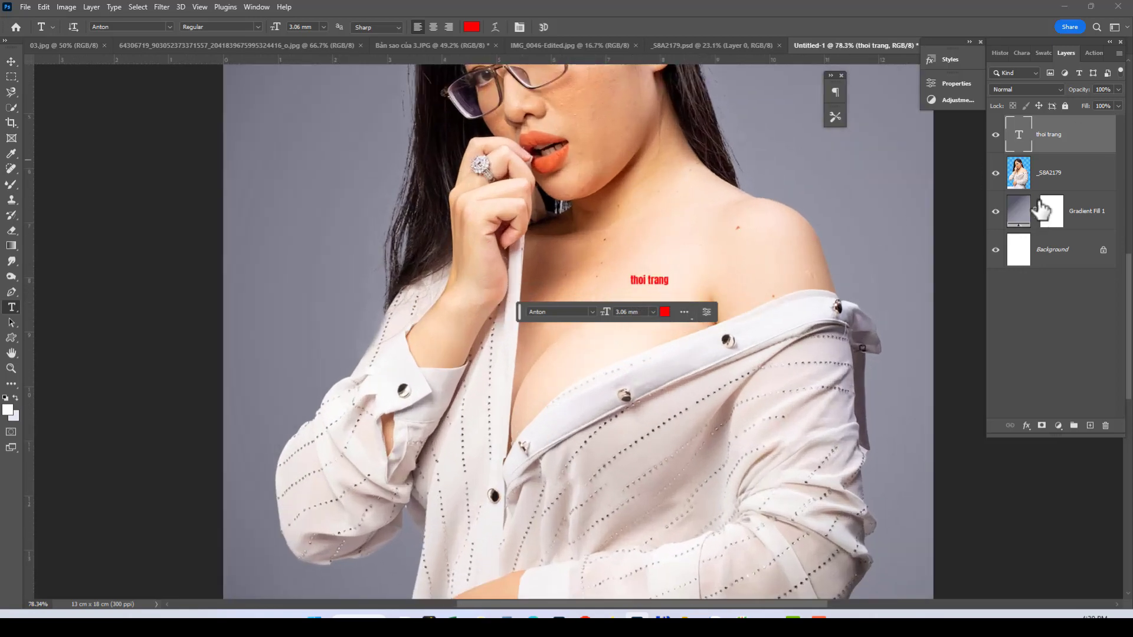
Step: Select the _S8A2179 photo layer in the Layers panel
{"action": "left_click", "coordinate": [1048, 177]}
{"action": "scroll", "coordinate": [712, 330], "scroll_direction": "down", "scroll_amount": 2}
{"action": "scroll", "coordinate": [692, 327], "scroll_direction": "down", "scroll_amount": 1}
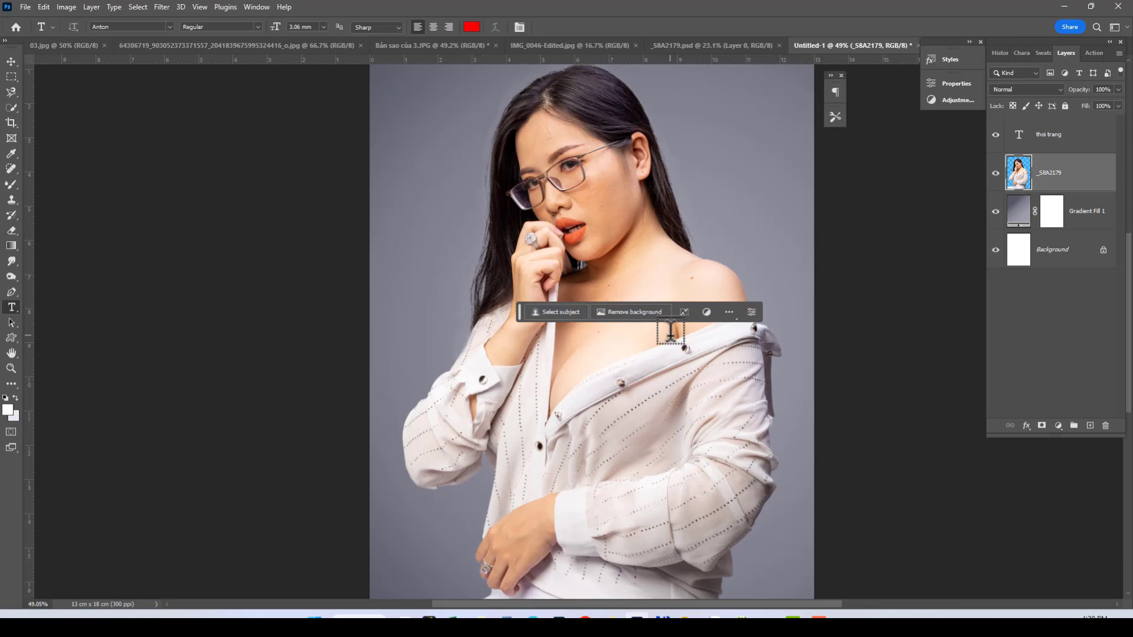
{"action": "scroll", "coordinate": [671, 331], "scroll_direction": "down", "scroll_amount": 1}
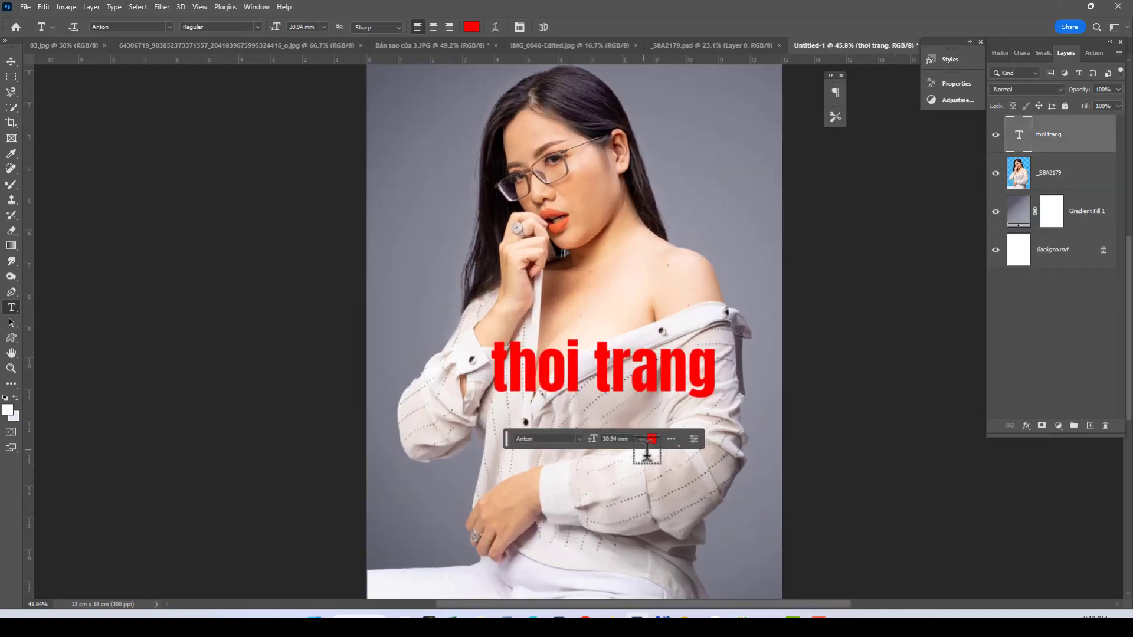
{"action": "scroll", "coordinate": [629, 420], "scroll_direction": "up", "scroll_amount": 2}
{"action": "scroll", "coordinate": [633, 431], "scroll_direction": "up", "scroll_amount": 1}
Step: Reset the contextual task bar's position via its extra-options menu
{"action": "left_click", "coordinate": [642, 435]}
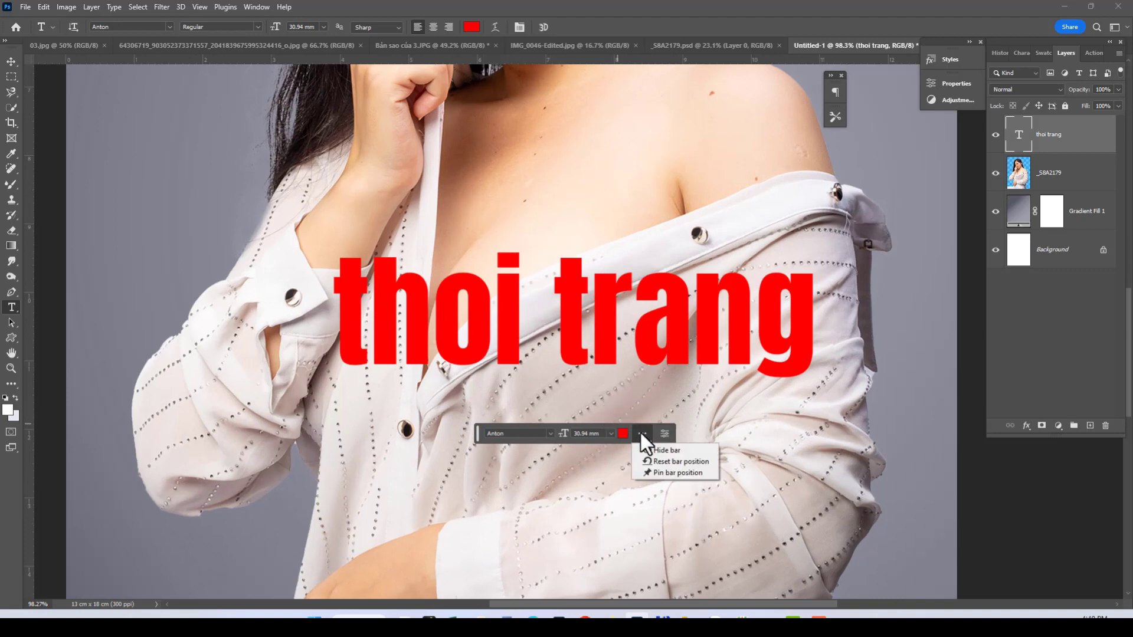
{"action": "left_click", "coordinate": [667, 462]}
{"action": "scroll", "coordinate": [654, 441], "scroll_direction": "down", "scroll_amount": 3}
{"action": "scroll", "coordinate": [654, 441], "scroll_direction": "up", "scroll_amount": 1}
{"action": "scroll", "coordinate": [653, 427], "scroll_direction": "down", "scroll_amount": 2}
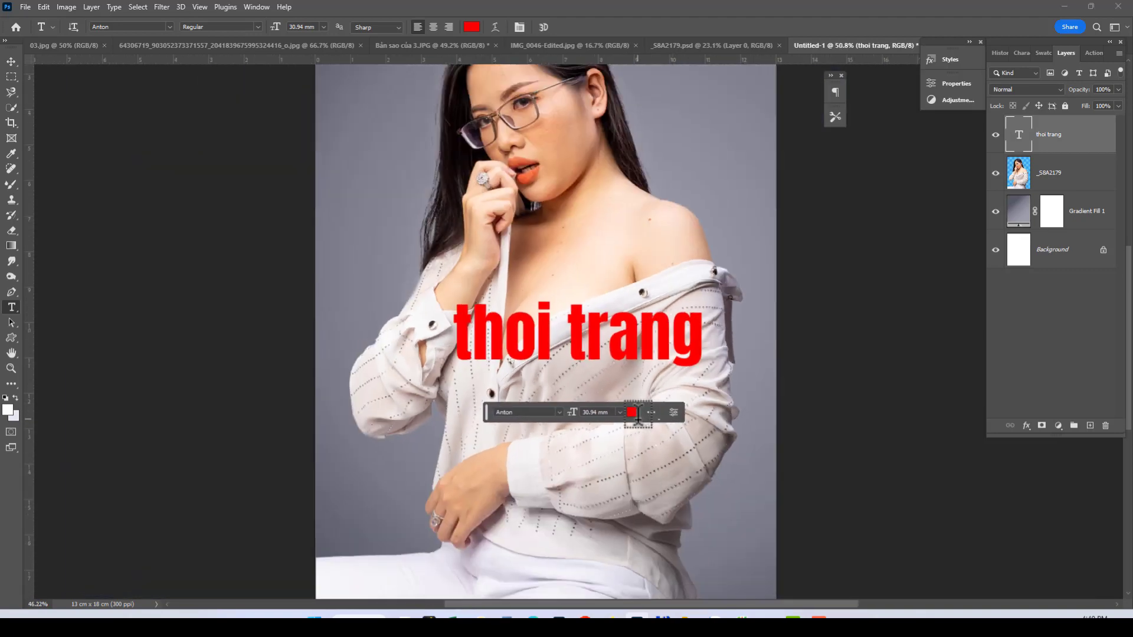
{"action": "scroll", "coordinate": [643, 413], "scroll_direction": "down", "scroll_amount": 2}
{"action": "scroll", "coordinate": [626, 449], "scroll_direction": "down", "scroll_amount": 1}
{"action": "scroll", "coordinate": [649, 423], "scroll_direction": "up", "scroll_amount": 2}
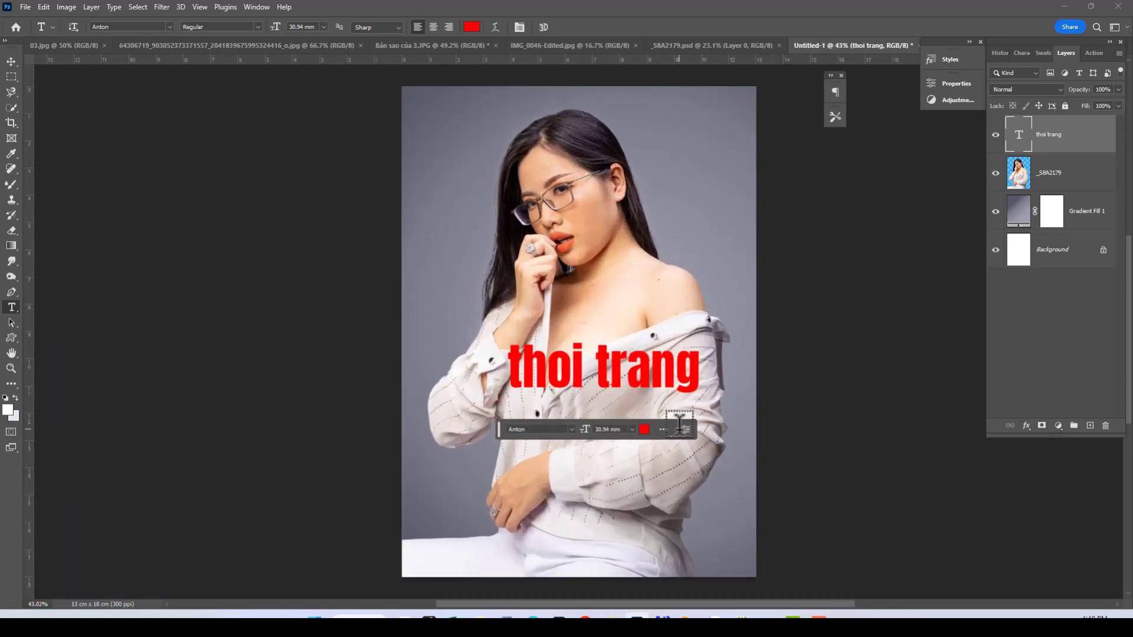
{"action": "scroll", "coordinate": [591, 425], "scroll_direction": "up", "scroll_amount": 1}
{"action": "scroll", "coordinate": [628, 423], "scroll_direction": "up", "scroll_amount": 1}
{"action": "scroll", "coordinate": [628, 424], "scroll_direction": "up", "scroll_amount": 1}
Step: Open and close the contextual task bar's options menu without changes
{"action": "left_click", "coordinate": [656, 441]}
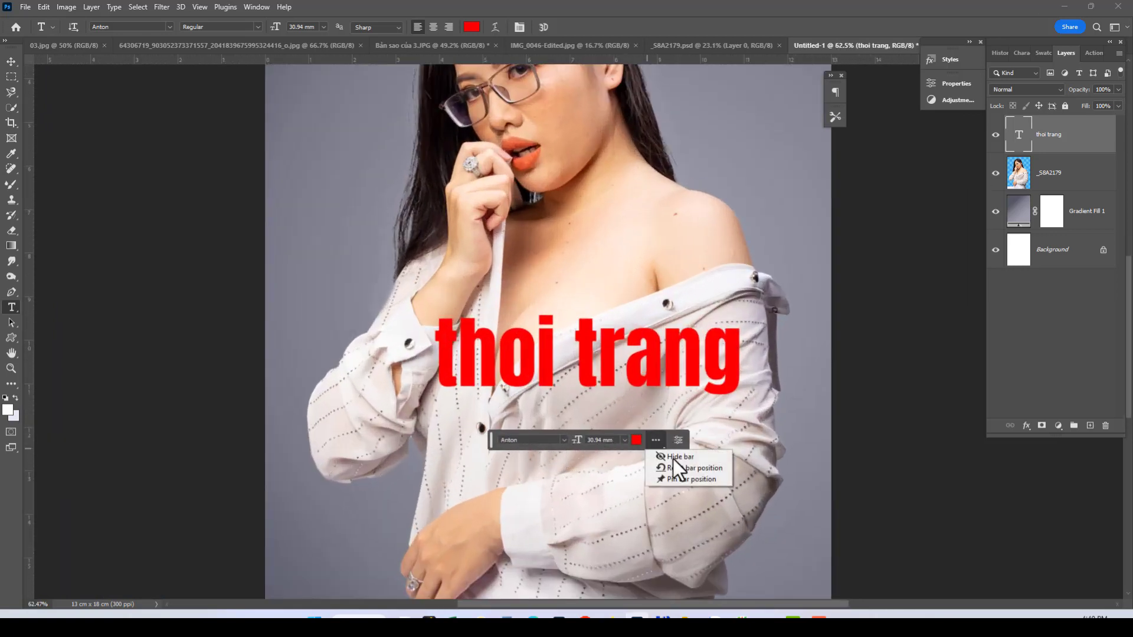
{"action": "left_click", "coordinate": [676, 466]}
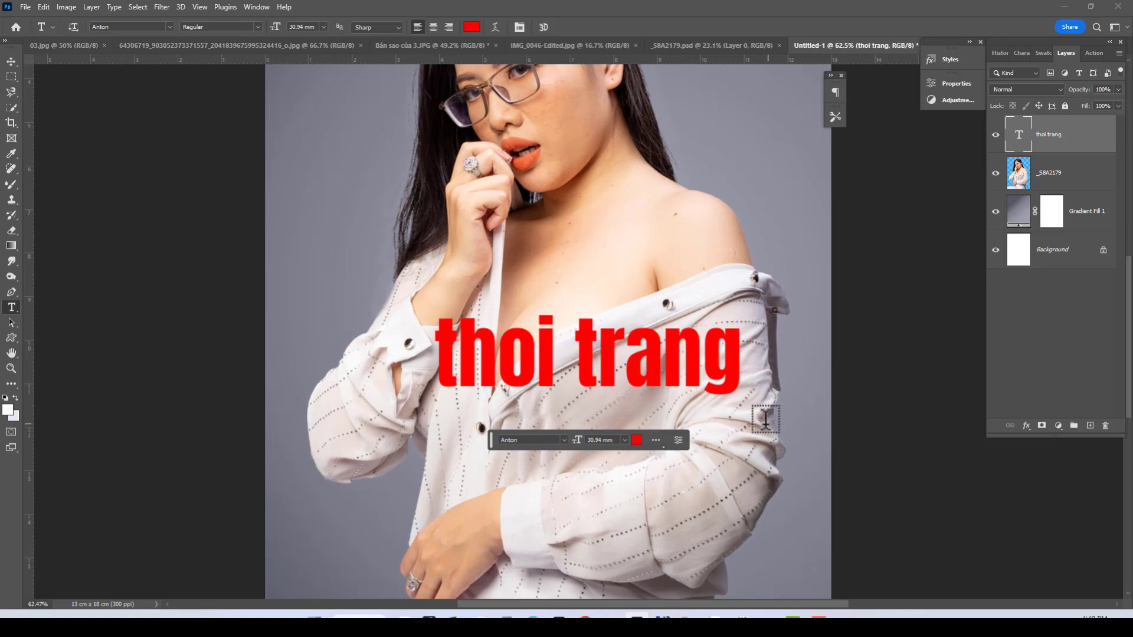
{"action": "scroll", "coordinate": [608, 376], "scroll_direction": "down", "scroll_amount": 3}
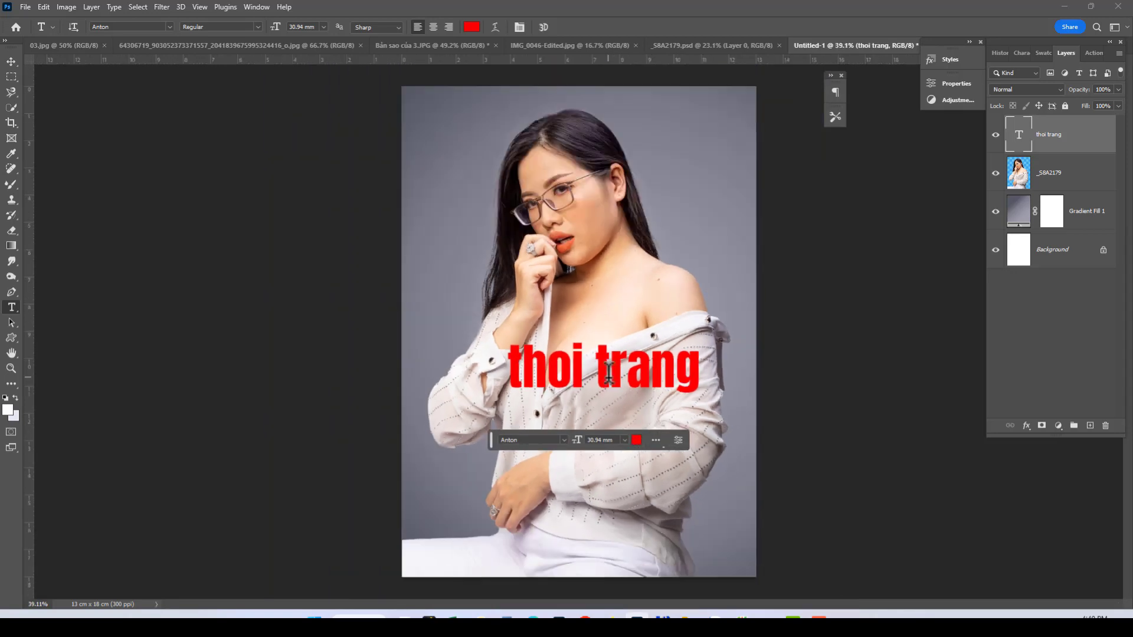
{"action": "scroll", "coordinate": [659, 400], "scroll_direction": "up", "scroll_amount": 4}
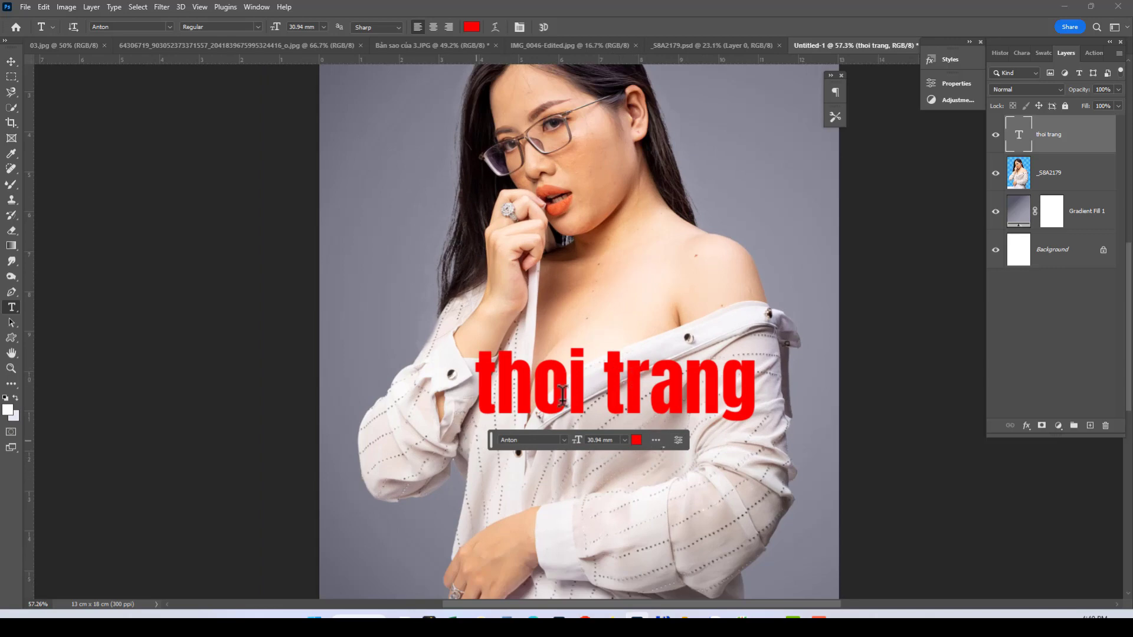
{"action": "scroll", "coordinate": [638, 399], "scroll_direction": "down", "scroll_amount": 2}
{"action": "scroll", "coordinate": [652, 418], "scroll_direction": "down", "scroll_amount": 1}
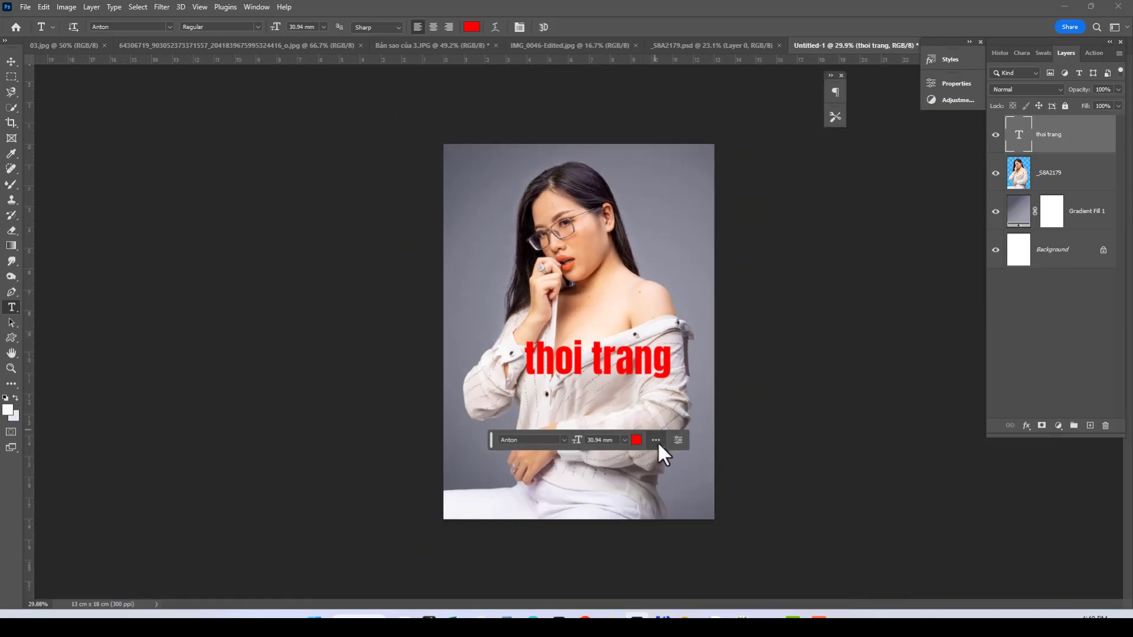
{"action": "left_click", "coordinate": [657, 441]}
{"action": "left_click", "coordinate": [675, 463]}
{"action": "scroll", "coordinate": [649, 417], "scroll_direction": "down", "scroll_amount": 2}
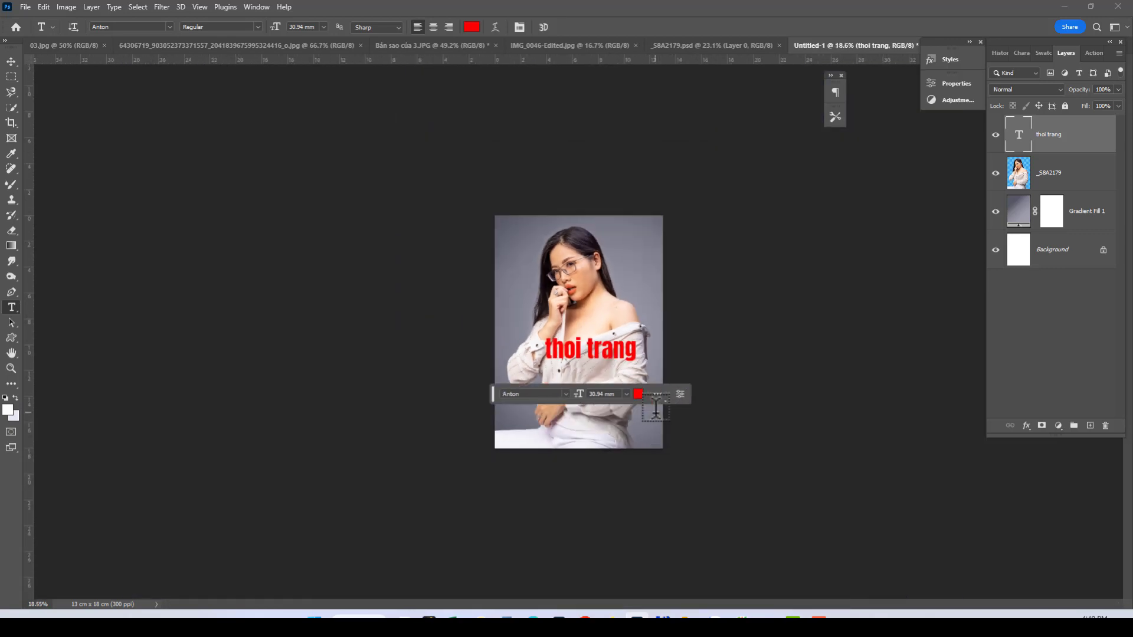
{"action": "scroll", "coordinate": [656, 407], "scroll_direction": "up", "scroll_amount": 3}
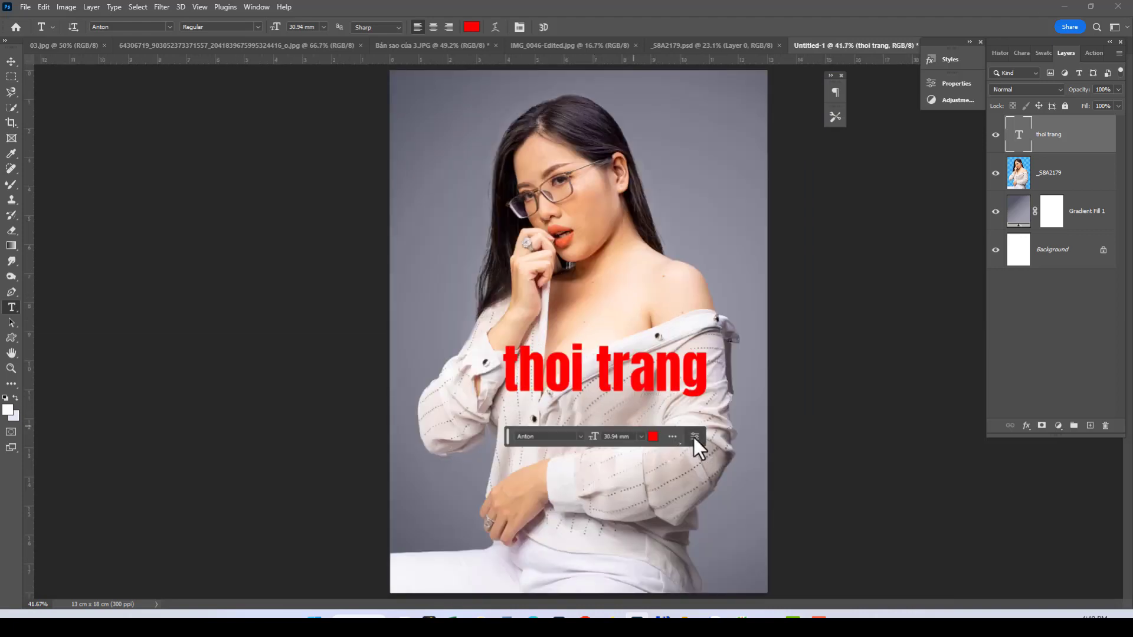
Step: Pin the contextual task bar's position, then hide the bar
{"action": "left_click", "coordinate": [675, 440]}
{"action": "left_click", "coordinate": [694, 476]}
{"action": "left_click", "coordinate": [676, 439]}
{"action": "left_click", "coordinate": [692, 452]}
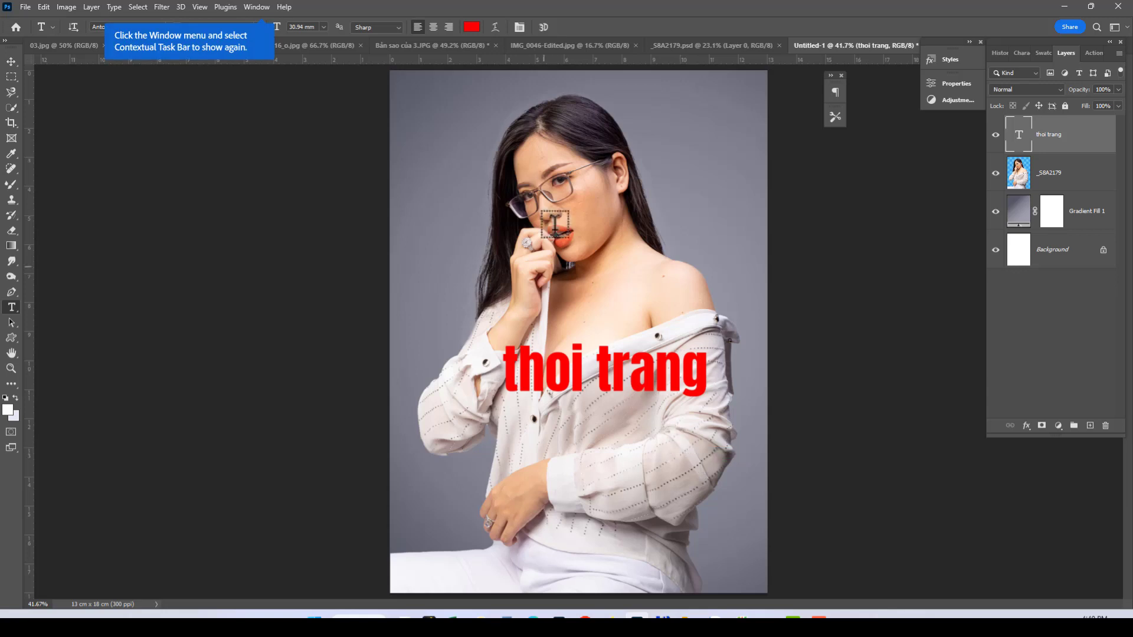
Step: Restore the bar via Window > Contextual Task Bar
{"action": "left_click", "coordinate": [255, 6]}
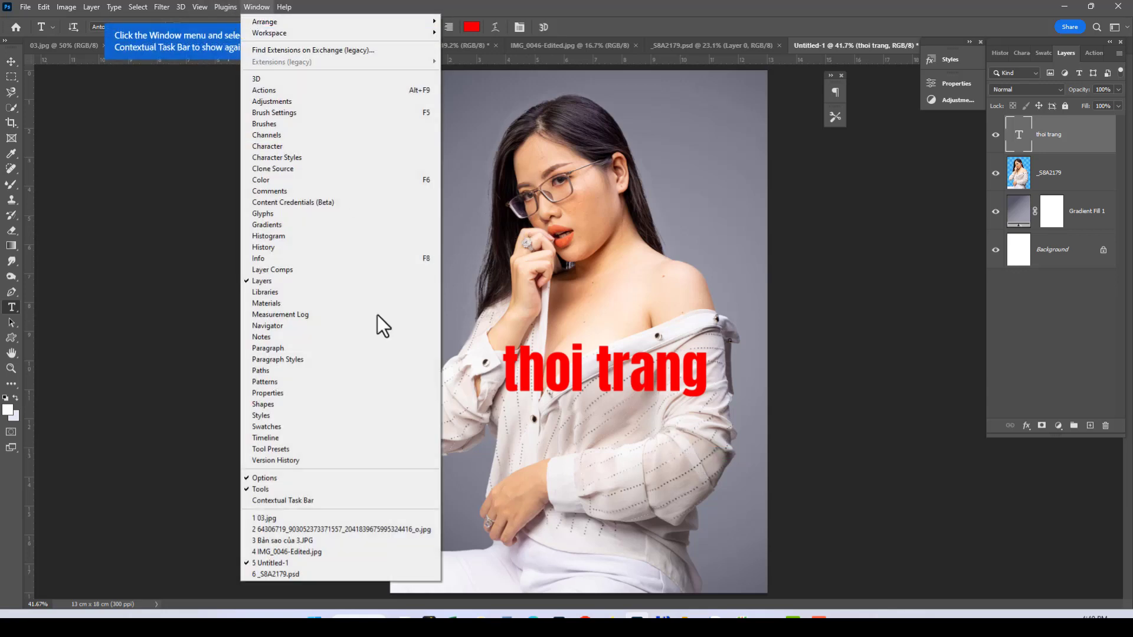
{"action": "left_click", "coordinate": [303, 500]}
{"action": "scroll", "coordinate": [603, 372], "scroll_direction": "up", "scroll_amount": 2}
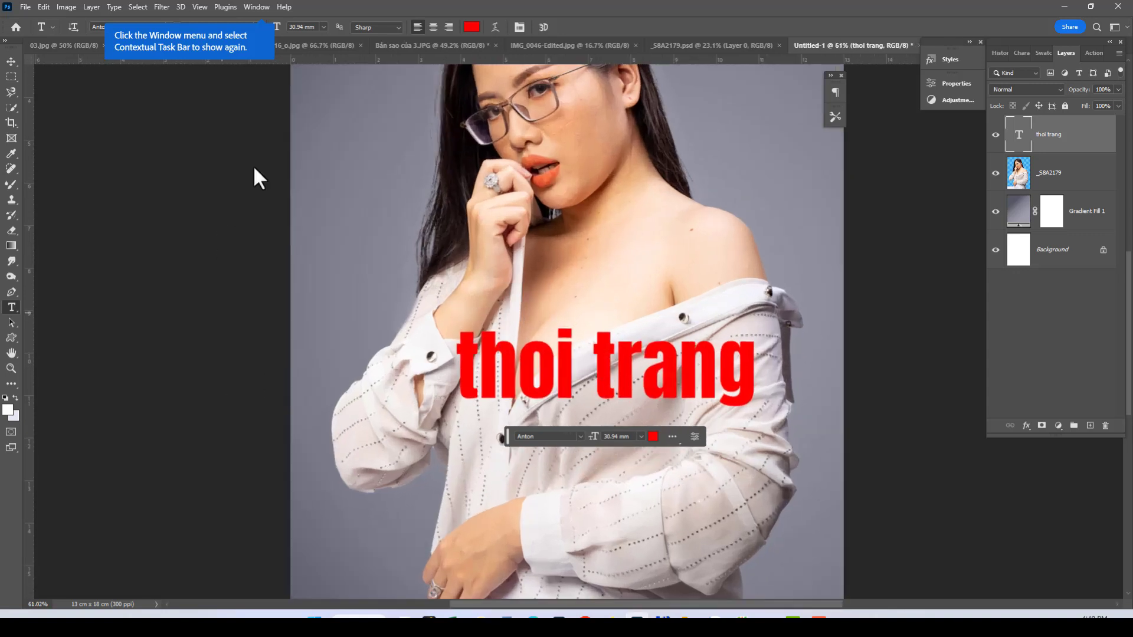
{"action": "scroll", "coordinate": [622, 366], "scroll_direction": "down", "scroll_amount": 1}
{"action": "scroll", "coordinate": [634, 351], "scroll_direction": "down", "scroll_amount": 1}
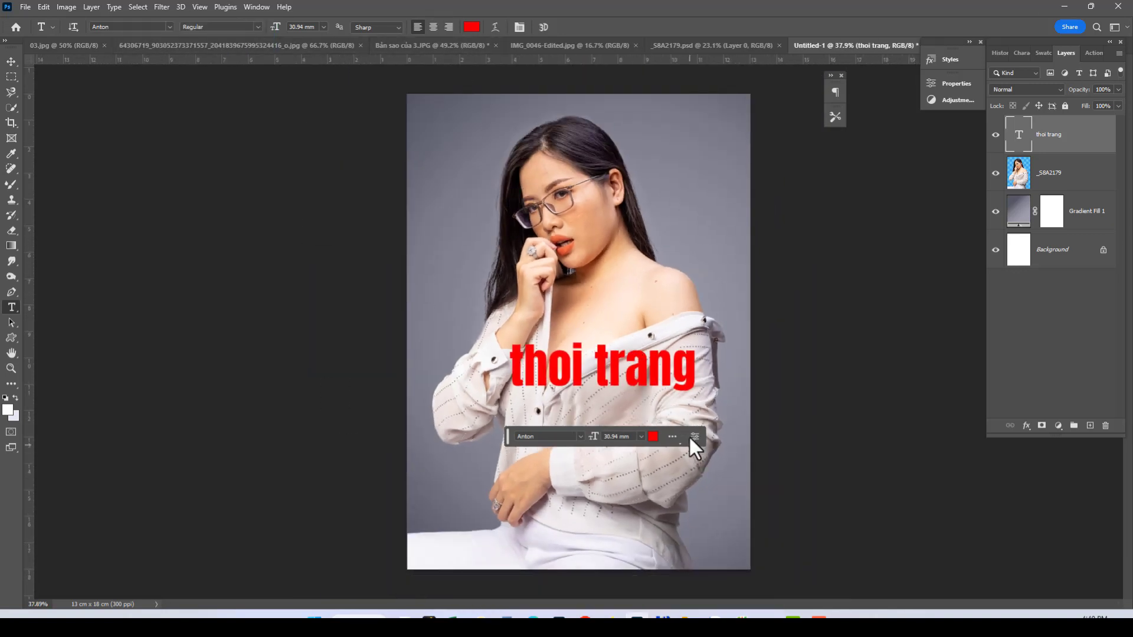
{"action": "left_click", "coordinate": [427, 45]}
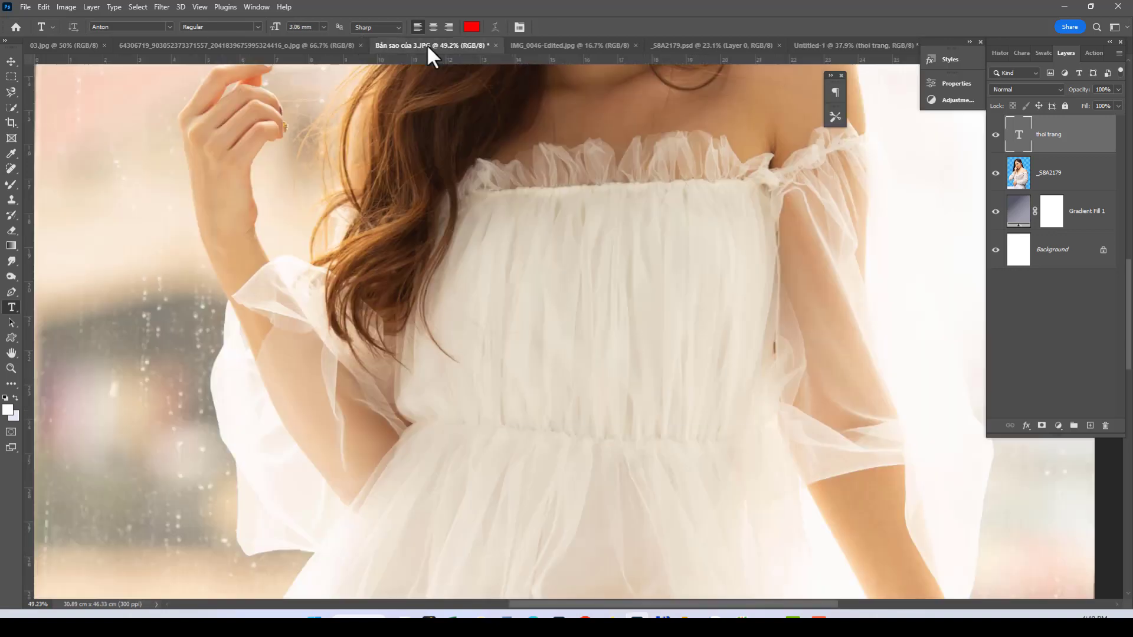
{"action": "scroll", "coordinate": [598, 186], "scroll_direction": "down", "scroll_amount": 3}
{"action": "scroll", "coordinate": [671, 222], "scroll_direction": "down", "scroll_amount": 1}
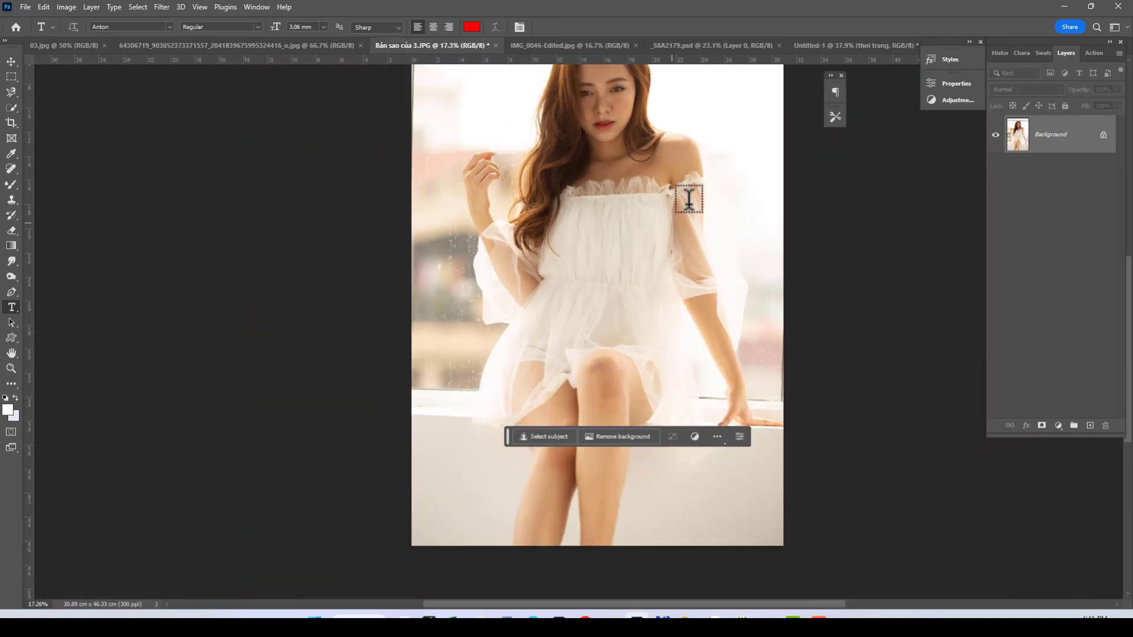
{"action": "scroll", "coordinate": [688, 193], "scroll_direction": "down", "scroll_amount": 2}
{"action": "left_click", "coordinate": [964, 83]}
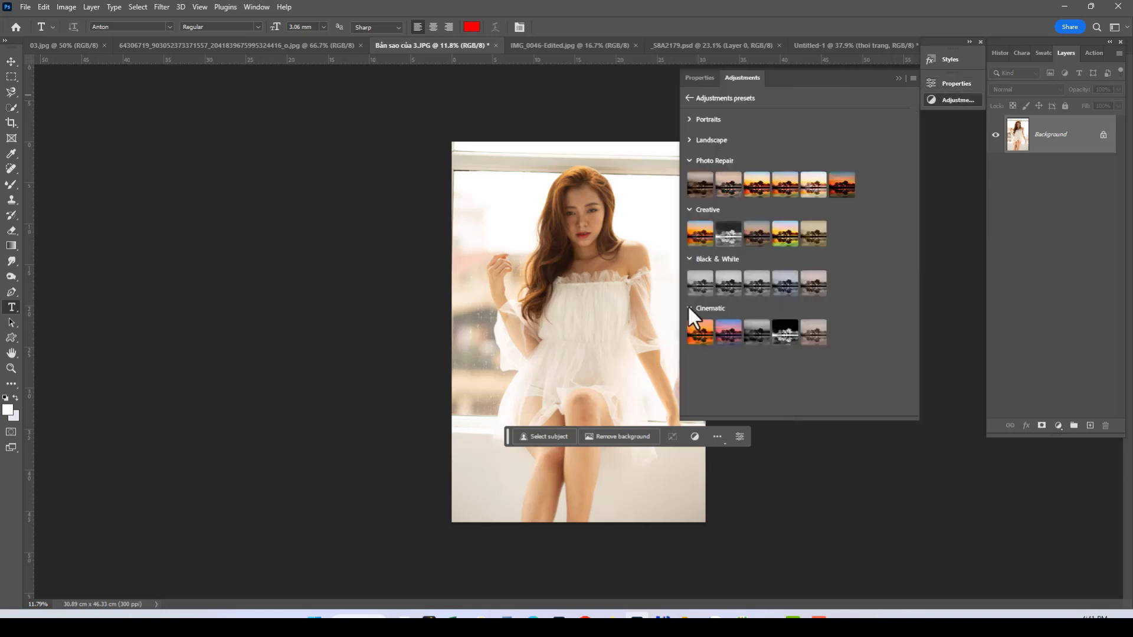
{"action": "left_click", "coordinate": [703, 338]}
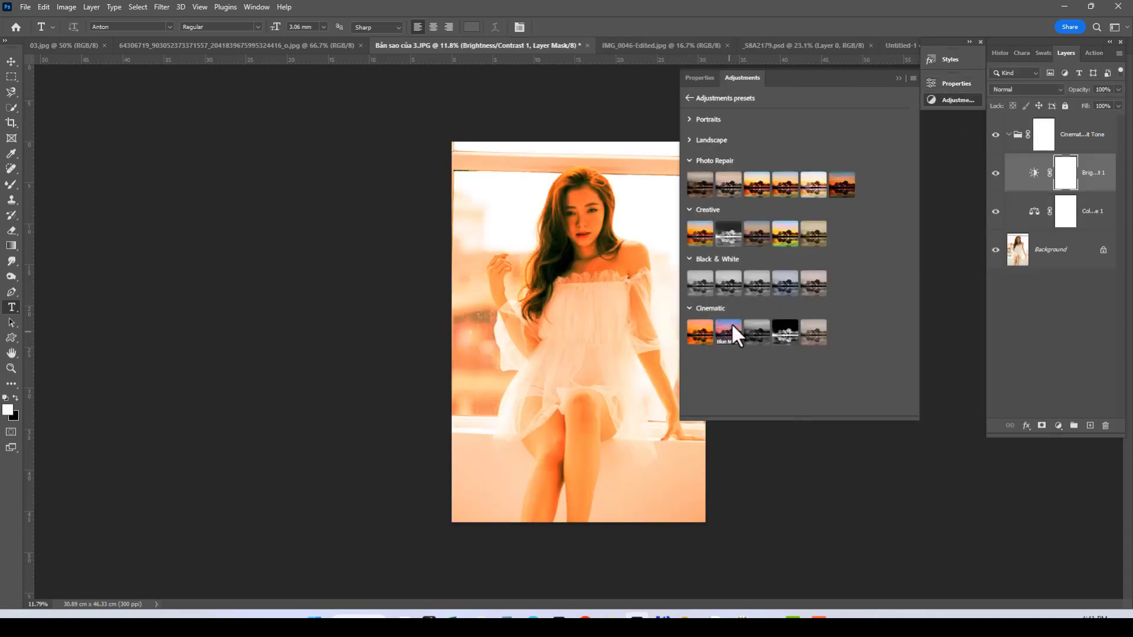
{"action": "left_click", "coordinate": [731, 327]}
{"action": "left_click", "coordinate": [1083, 144]}
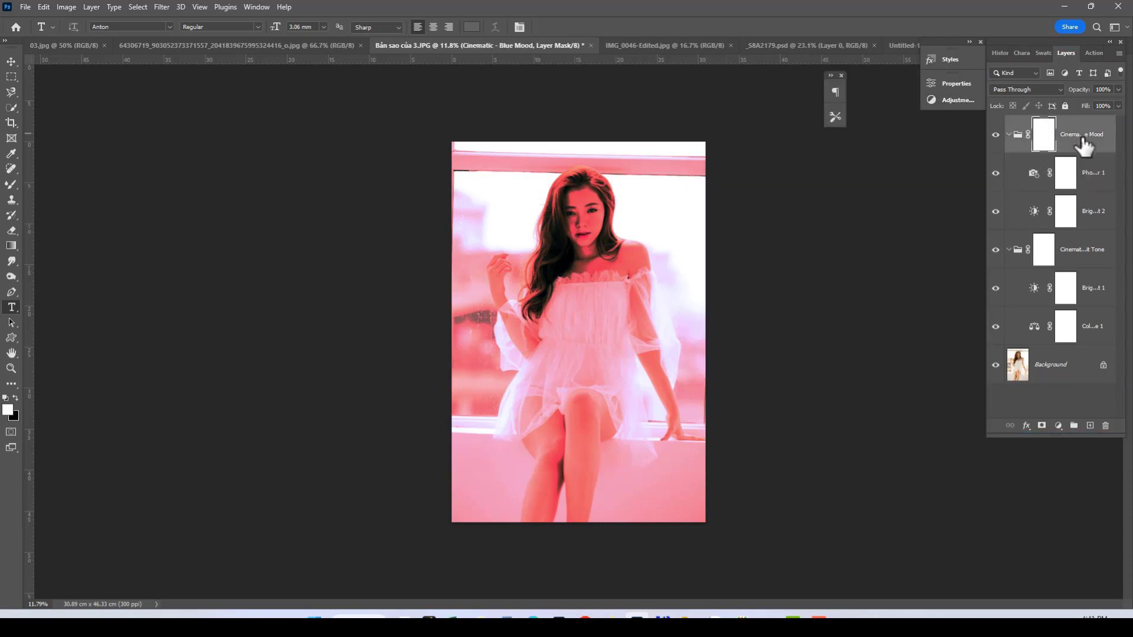
{"action": "key", "text": "Delete"}
{"action": "key", "text": "Delete"}
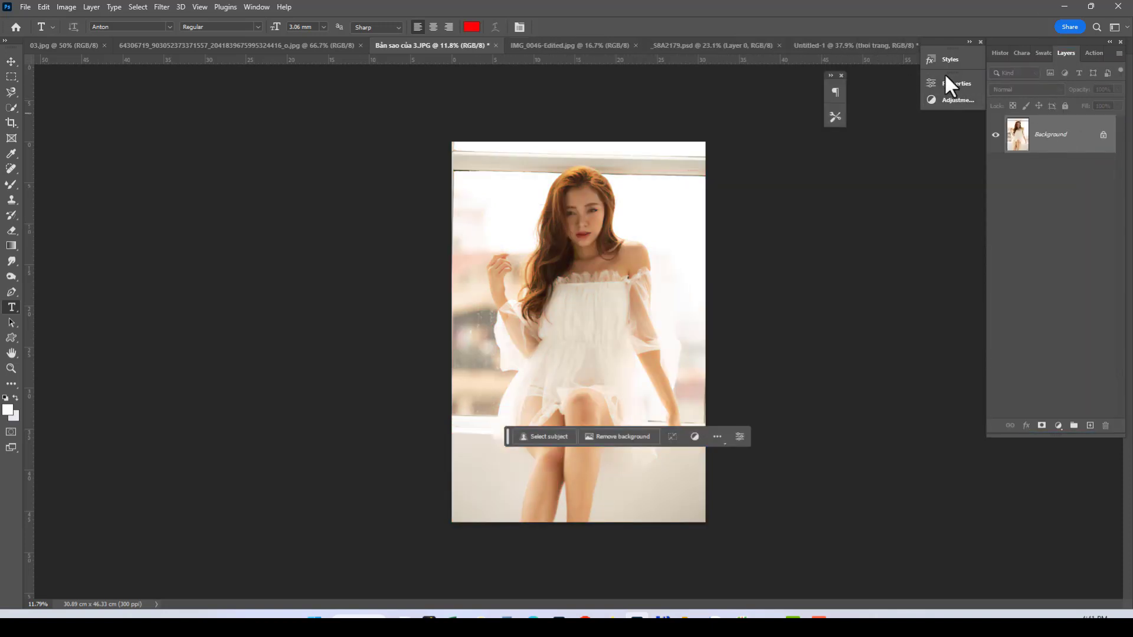
{"action": "left_click", "coordinate": [951, 100]}
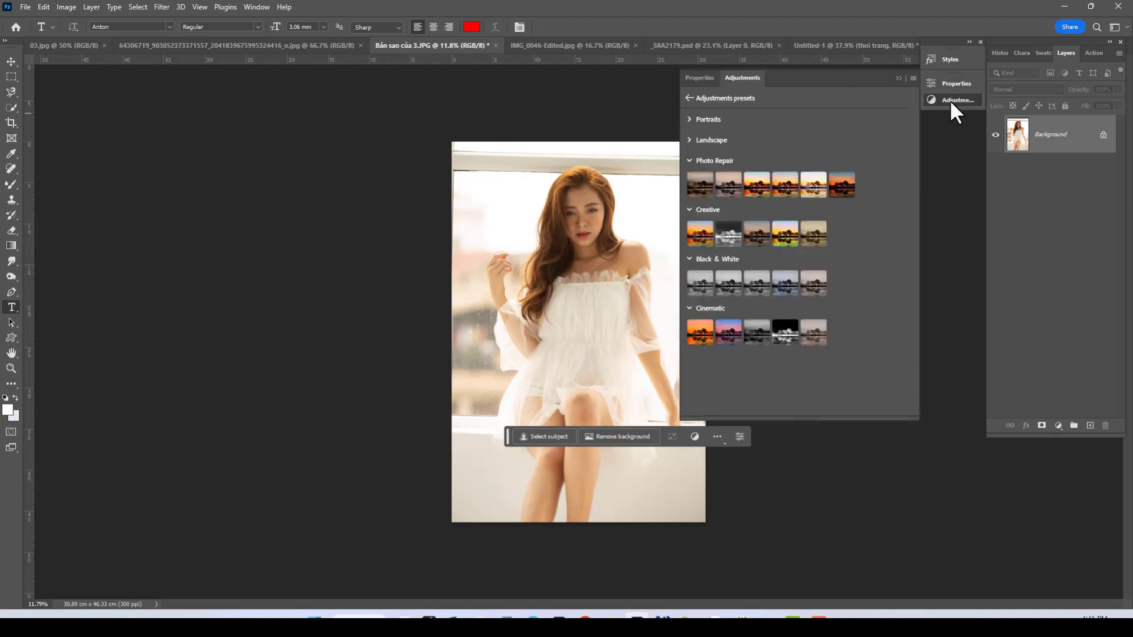
{"action": "left_click", "coordinate": [691, 120]}
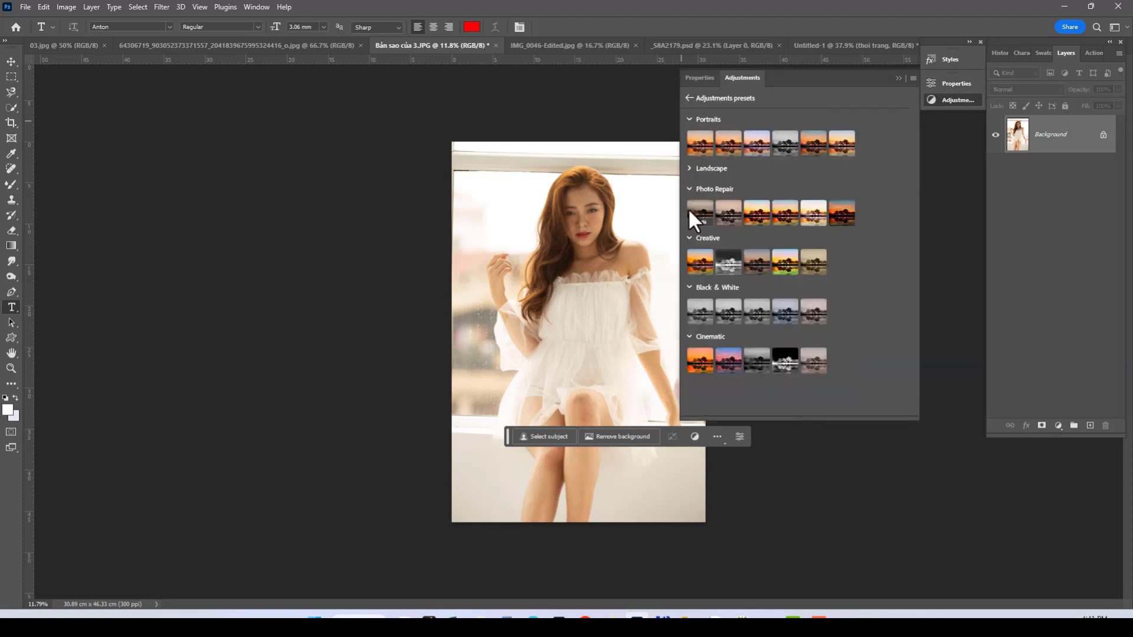
{"action": "scroll", "coordinate": [589, 239], "scroll_direction": "up", "scroll_amount": 2}
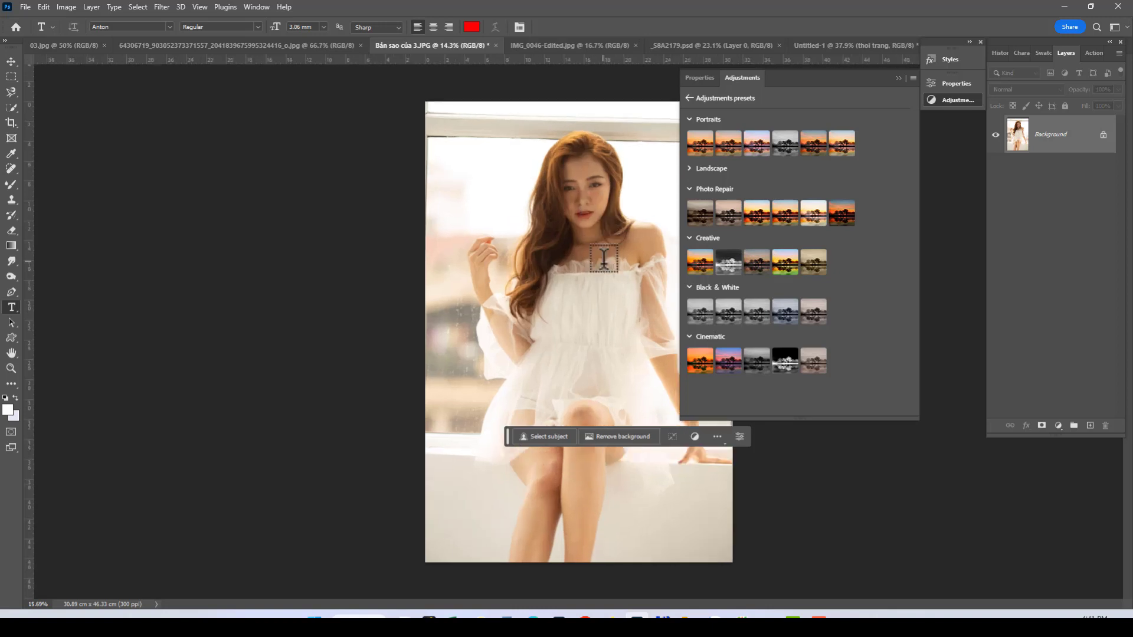
{"action": "scroll", "coordinate": [589, 239], "scroll_direction": "down", "scroll_amount": 2}
{"action": "left_click", "coordinate": [898, 78]}
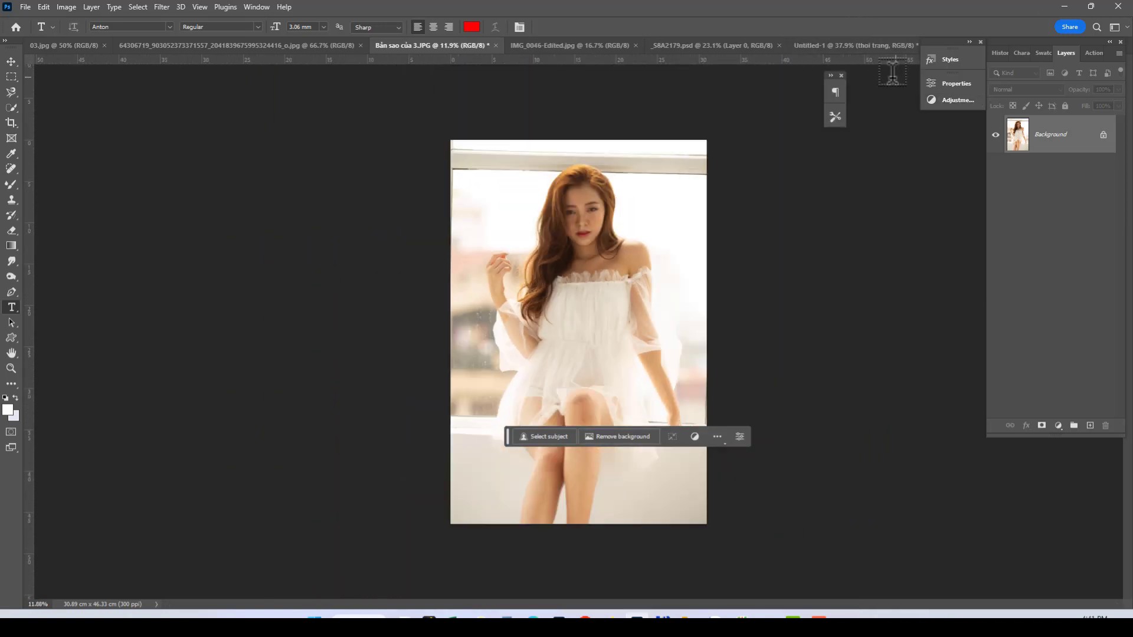
{"action": "scroll", "coordinate": [596, 375], "scroll_direction": "up", "scroll_amount": 1}
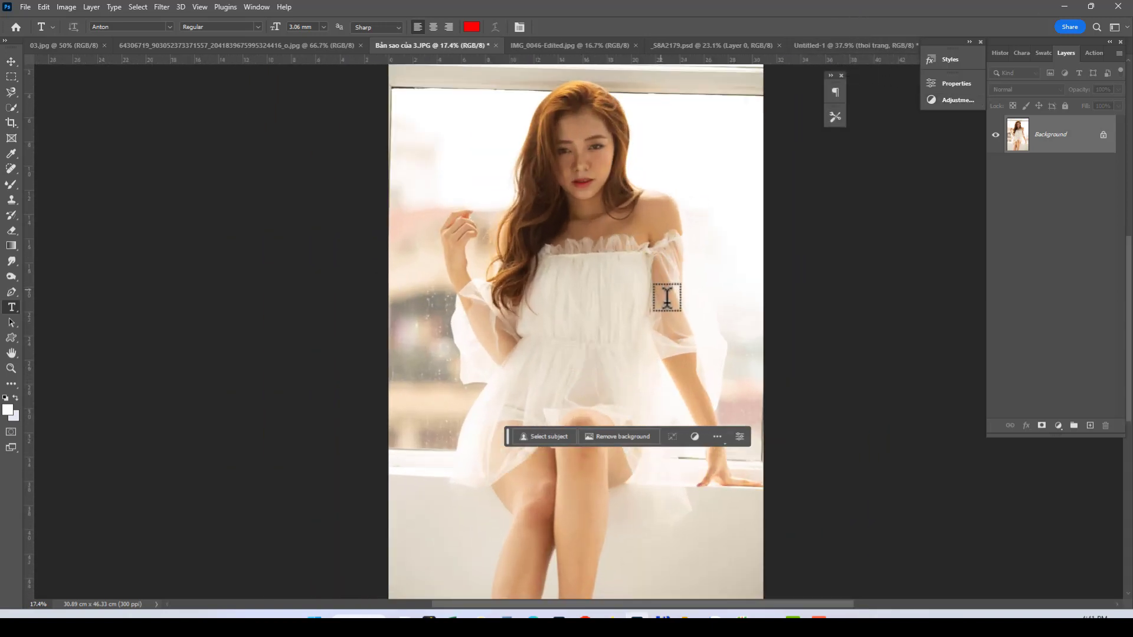
{"action": "left_click", "coordinate": [715, 436]}
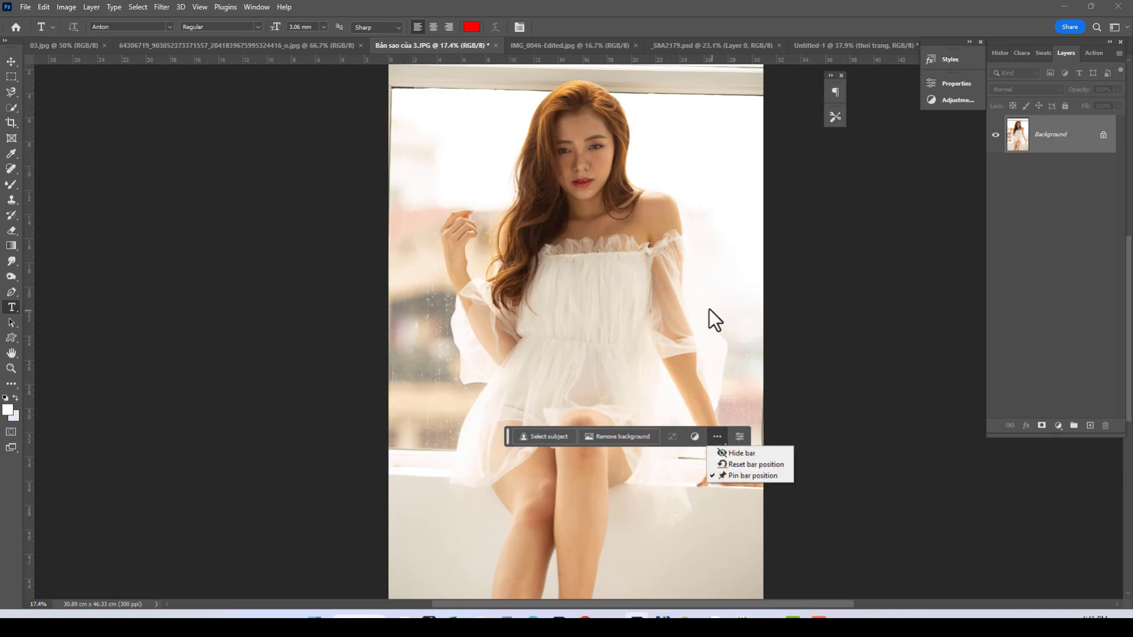
{"action": "left_click", "coordinate": [638, 205]}
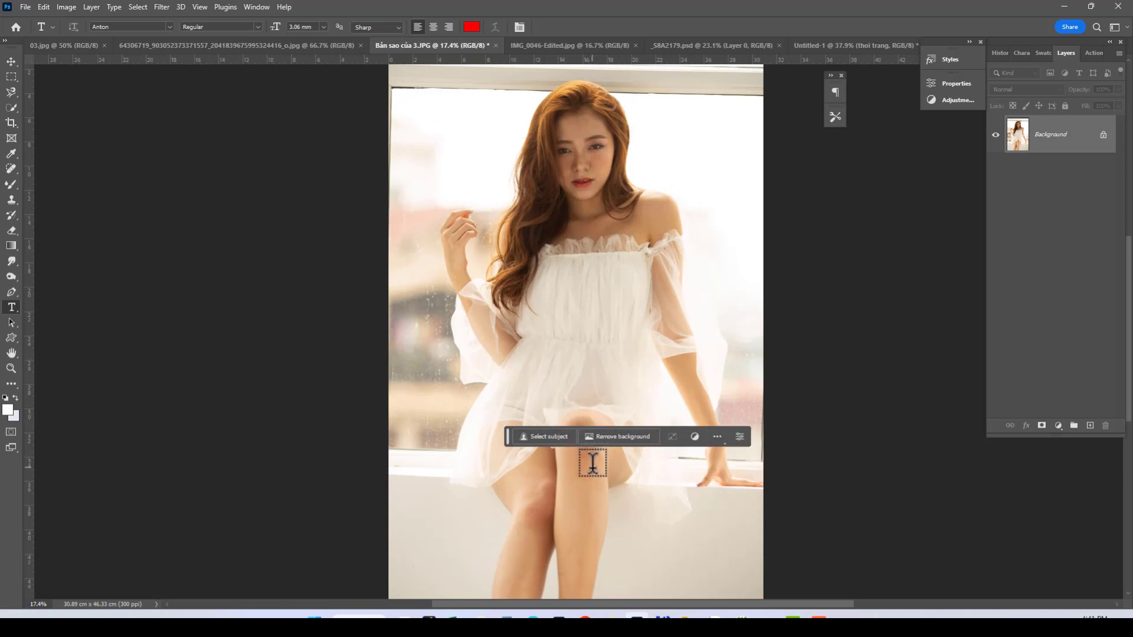
Step: Quick-select the woman's hair and upper dress, try a Black fill, then undo it
{"action": "key", "text": "w"}
{"action": "left_click_drag", "start_coordinate": [556, 118], "coordinate": [611, 224]}
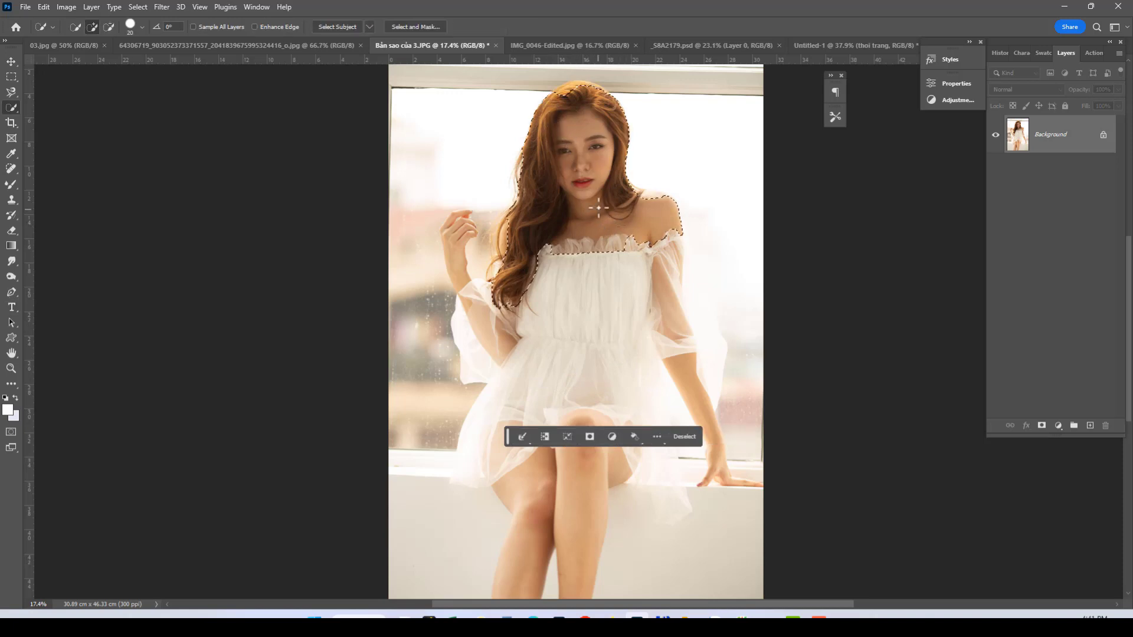
{"action": "scroll", "coordinate": [598, 210], "scroll_direction": "up", "scroll_amount": 2}
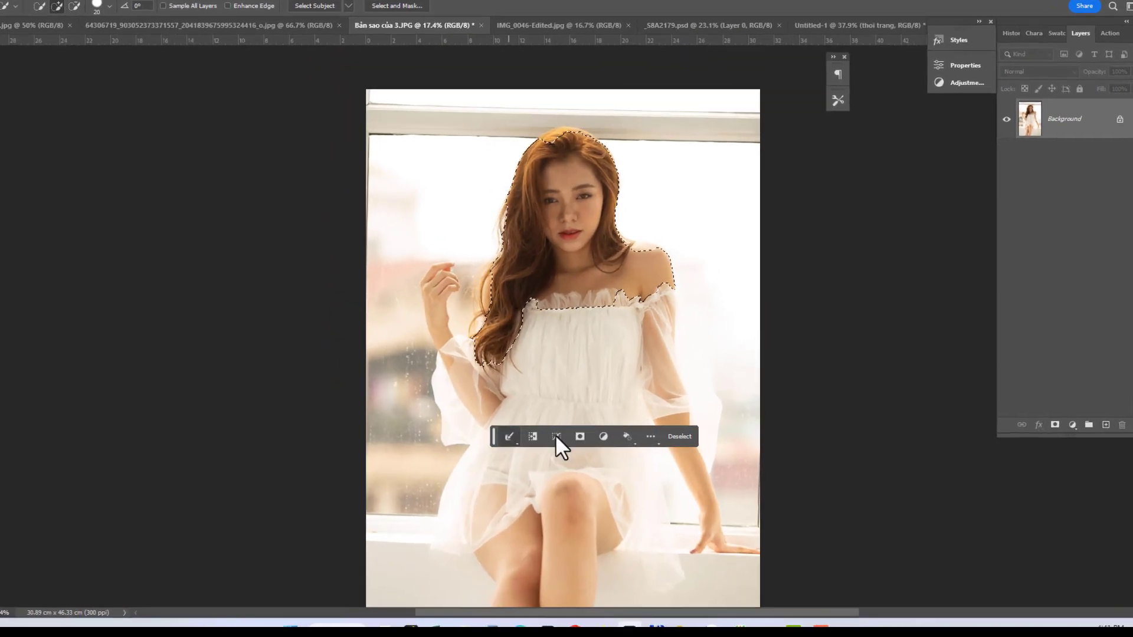
{"action": "left_click", "coordinate": [522, 437]}
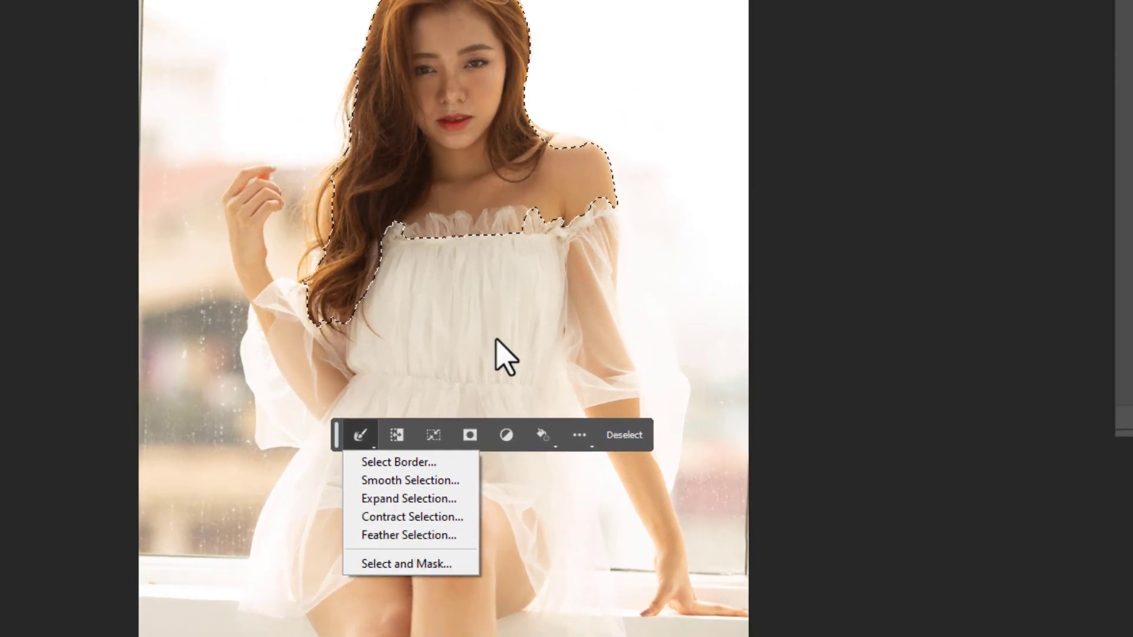
{"action": "left_click", "coordinate": [542, 435]}
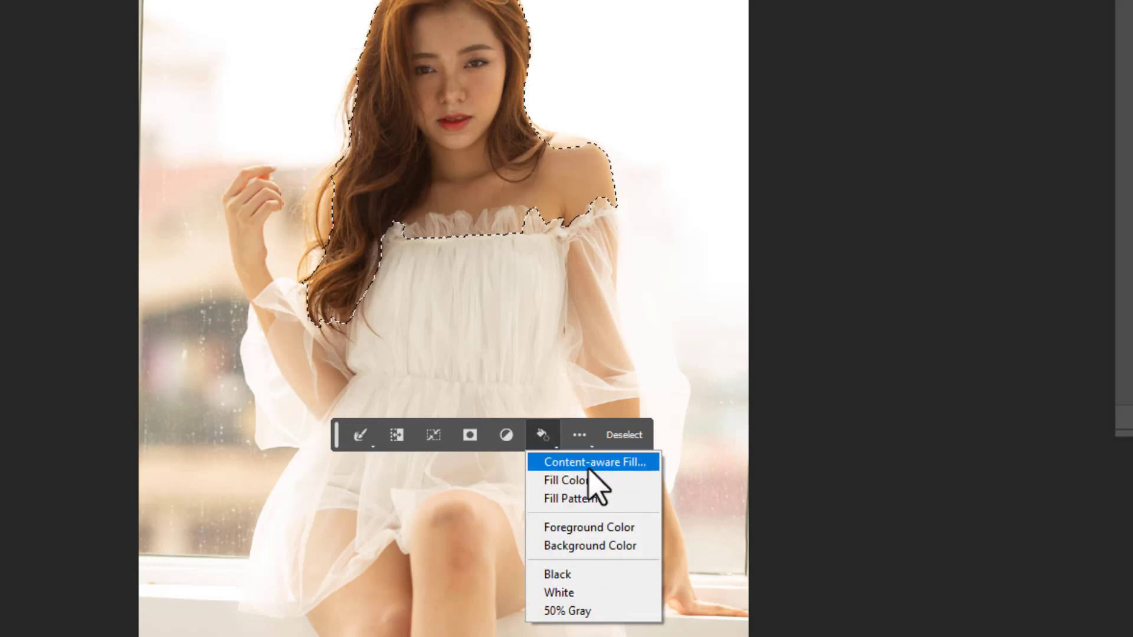
{"action": "left_click", "coordinate": [564, 575]}
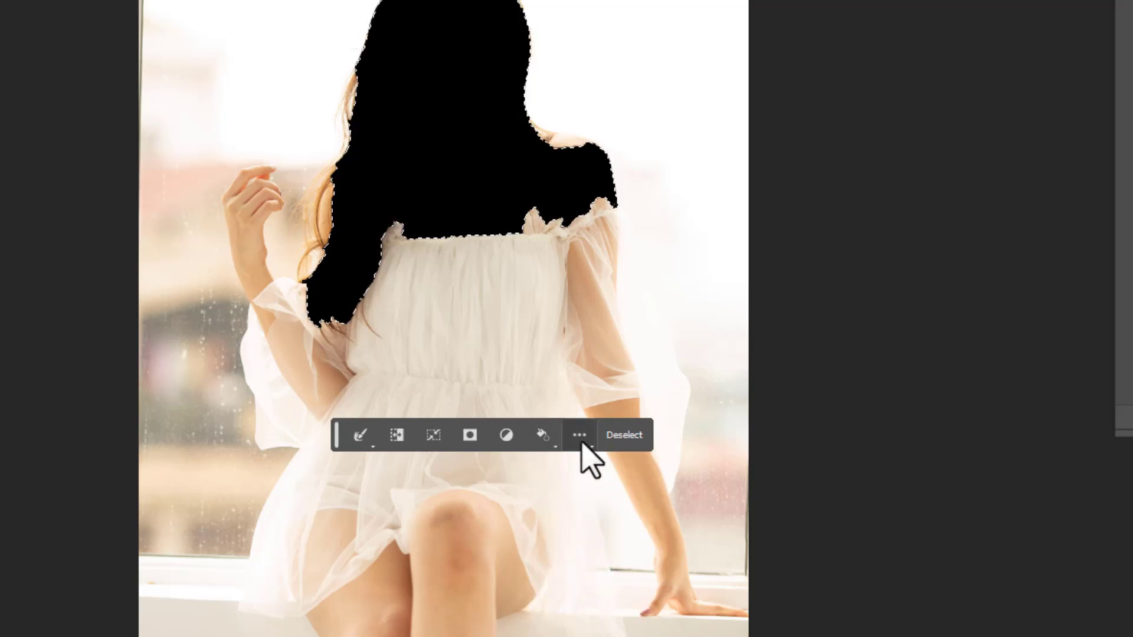
{"action": "key", "text": "ctrl+z"}
Step: Fill the selection with a red custom colour, then undo it
{"action": "left_click", "coordinate": [555, 447]}
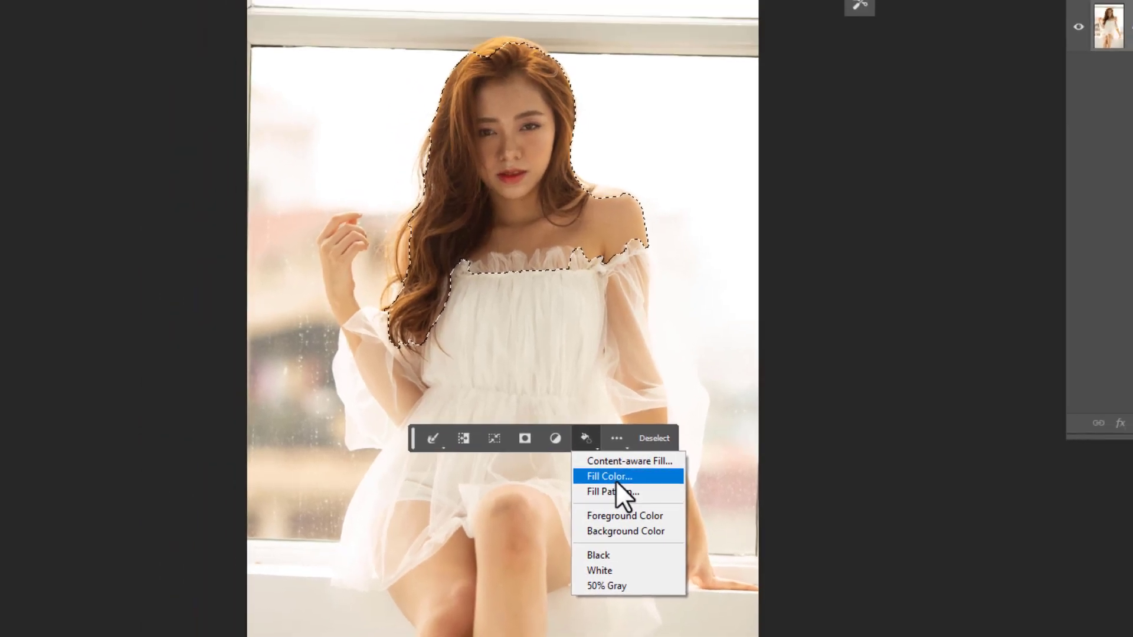
{"action": "left_click", "coordinate": [586, 483]}
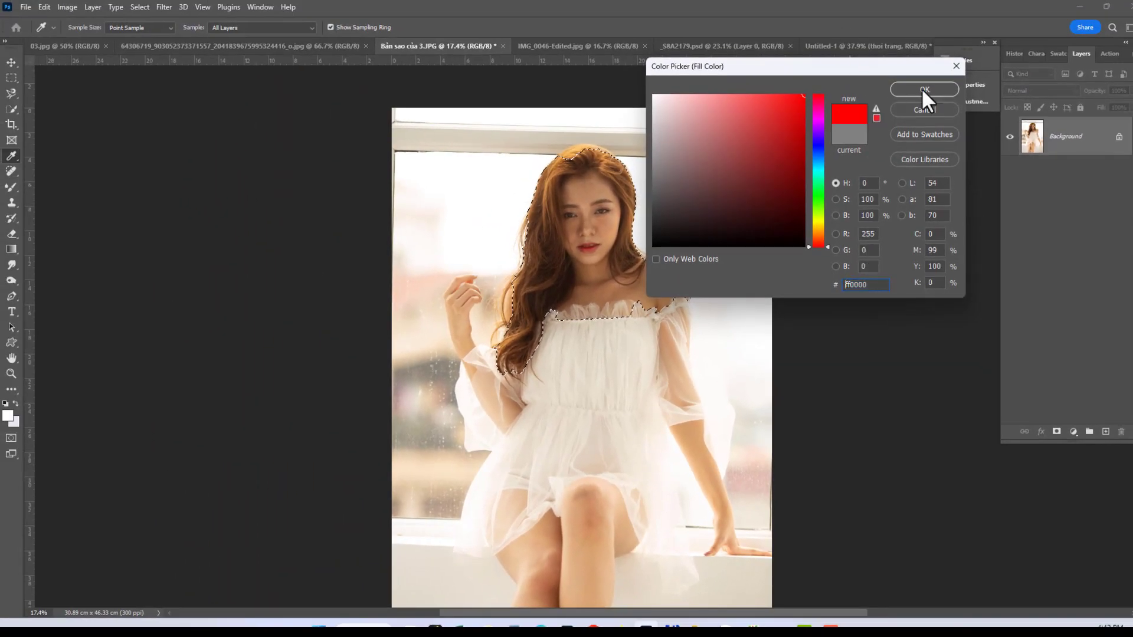
{"action": "left_click", "coordinate": [924, 88]}
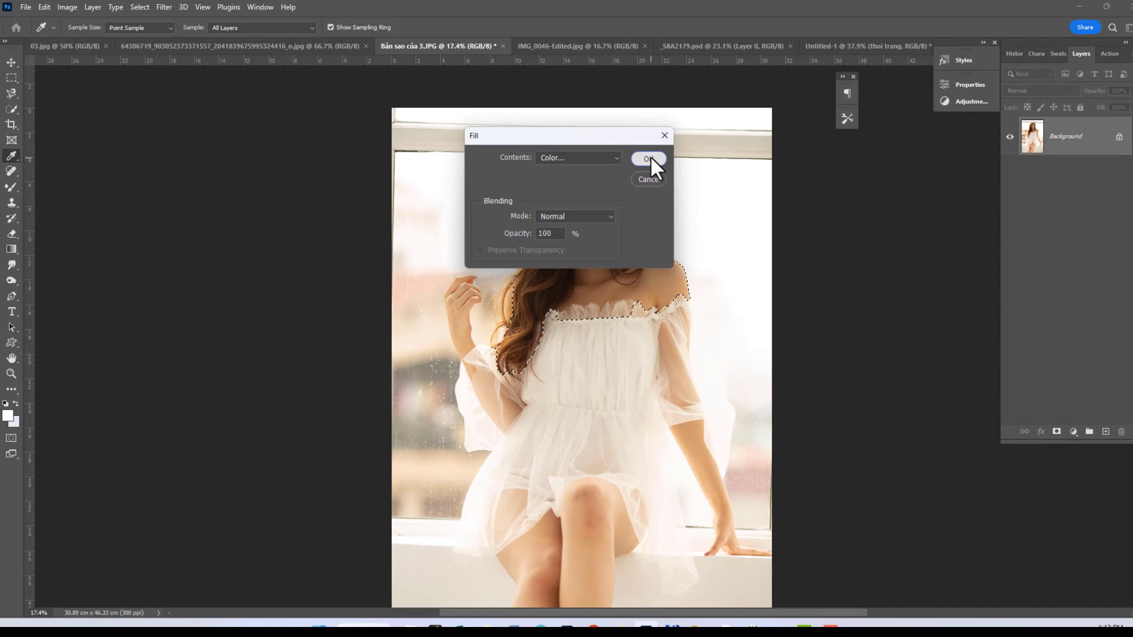
{"action": "left_click", "coordinate": [651, 158]}
{"action": "key", "text": "ctrl+z"}
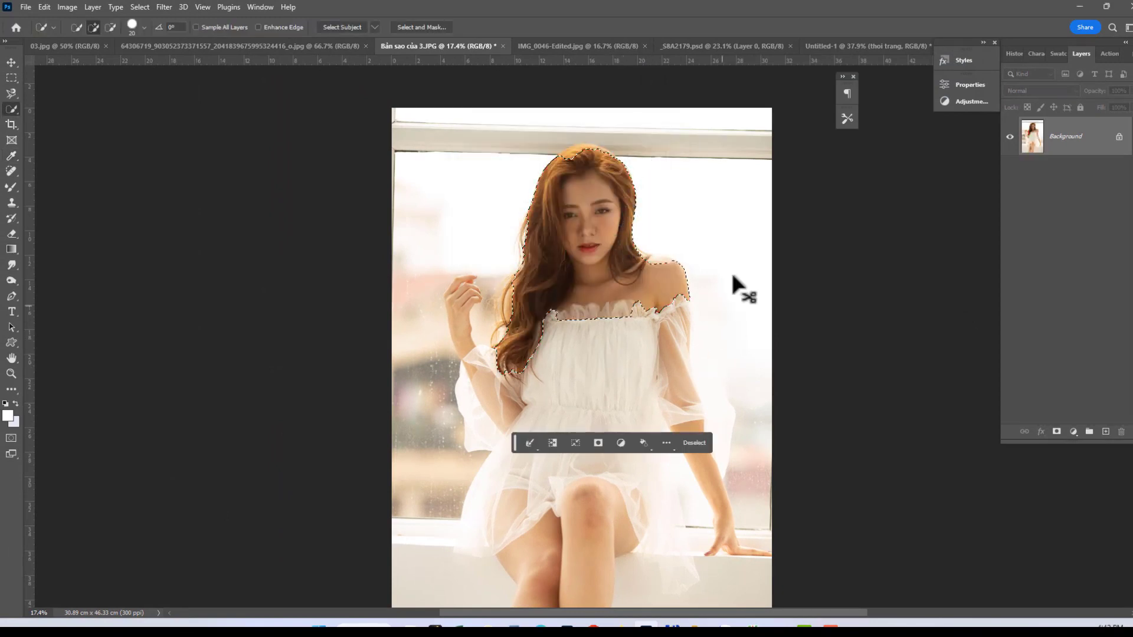
Step: Open Content-Aware Fill for the selection, cancel it, and deselect
{"action": "left_click", "coordinate": [648, 445]}
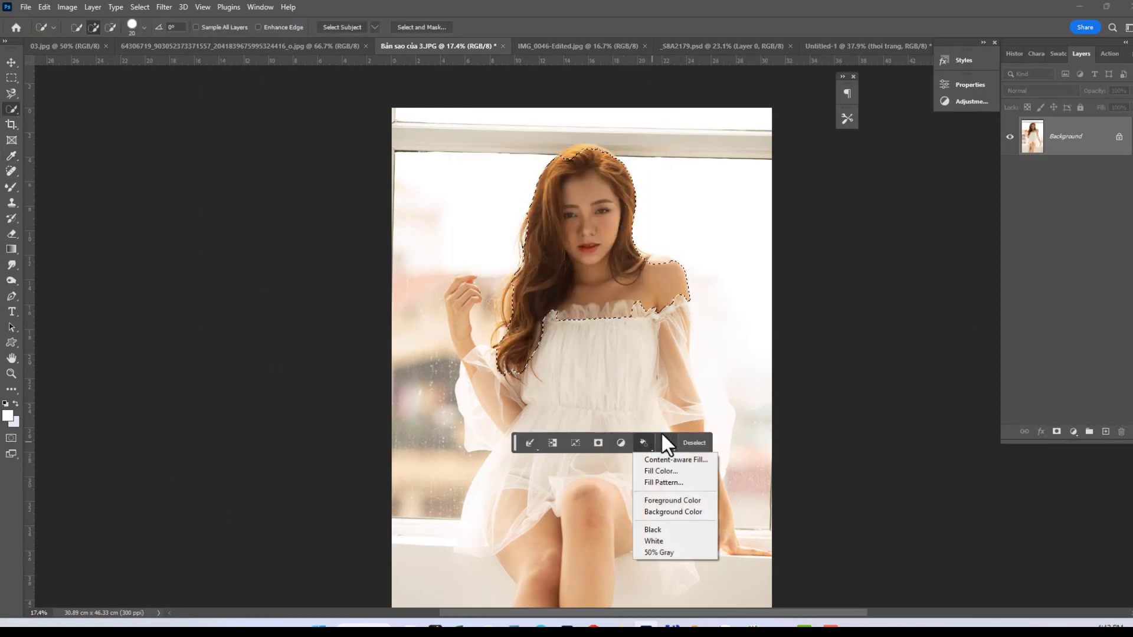
{"action": "left_click", "coordinate": [683, 462]}
{"action": "left_click", "coordinate": [650, 179]}
{"action": "key", "text": "w"}
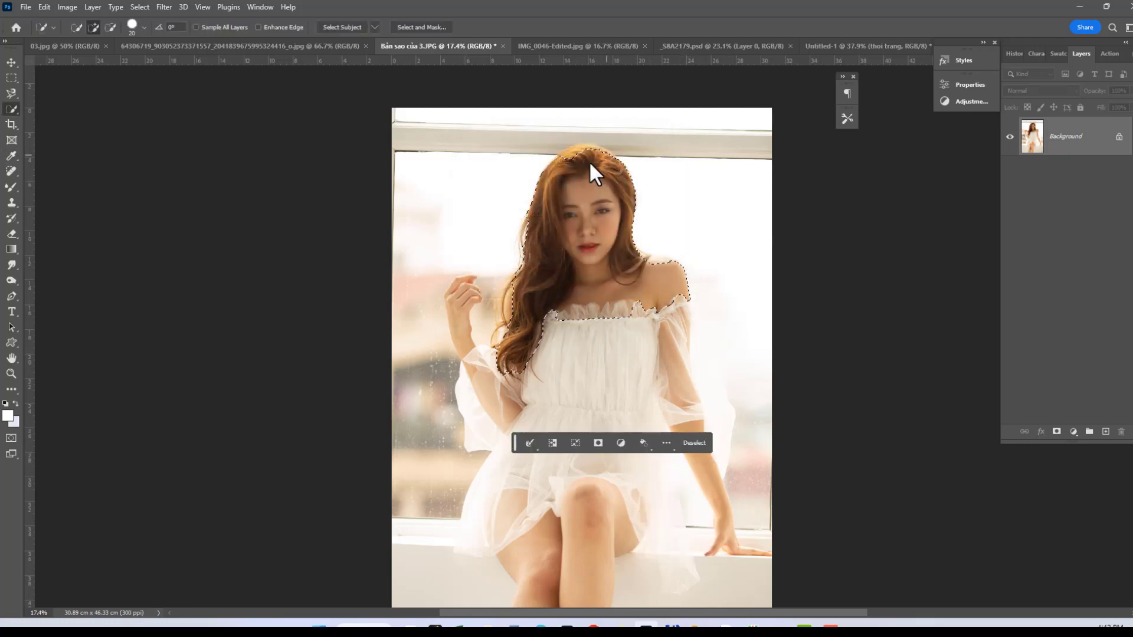
{"action": "key", "text": "ctrl+d"}
Step: Switch to the couple photo and choose the Remove Tool from the healing flyout
{"action": "left_click", "coordinate": [177, 48]}
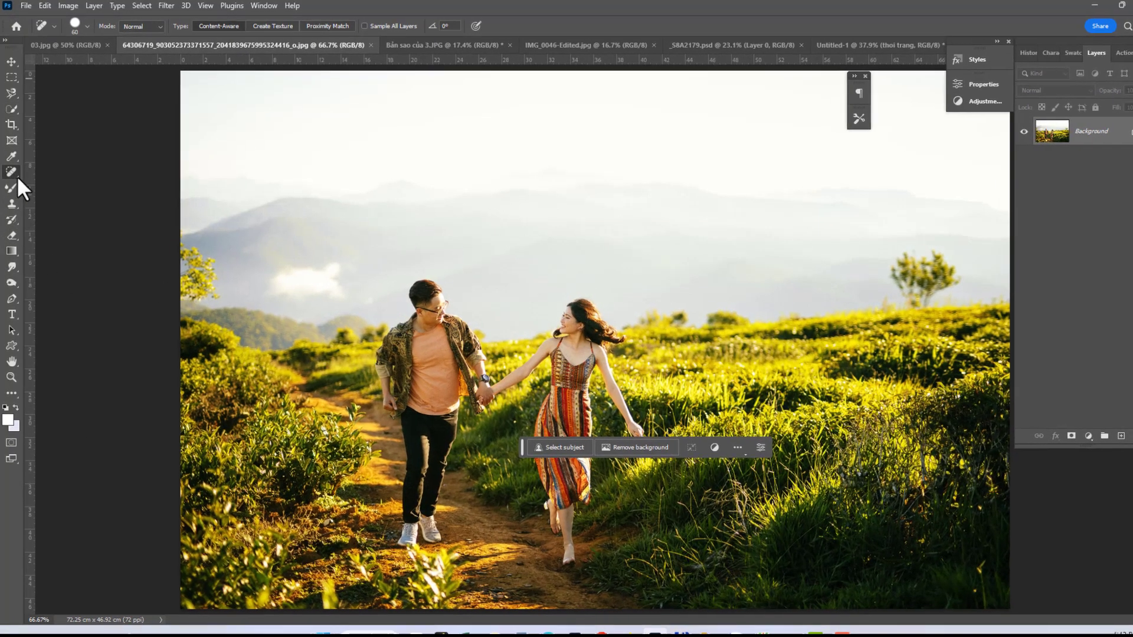
{"action": "left_click", "coordinate": [11, 171]}
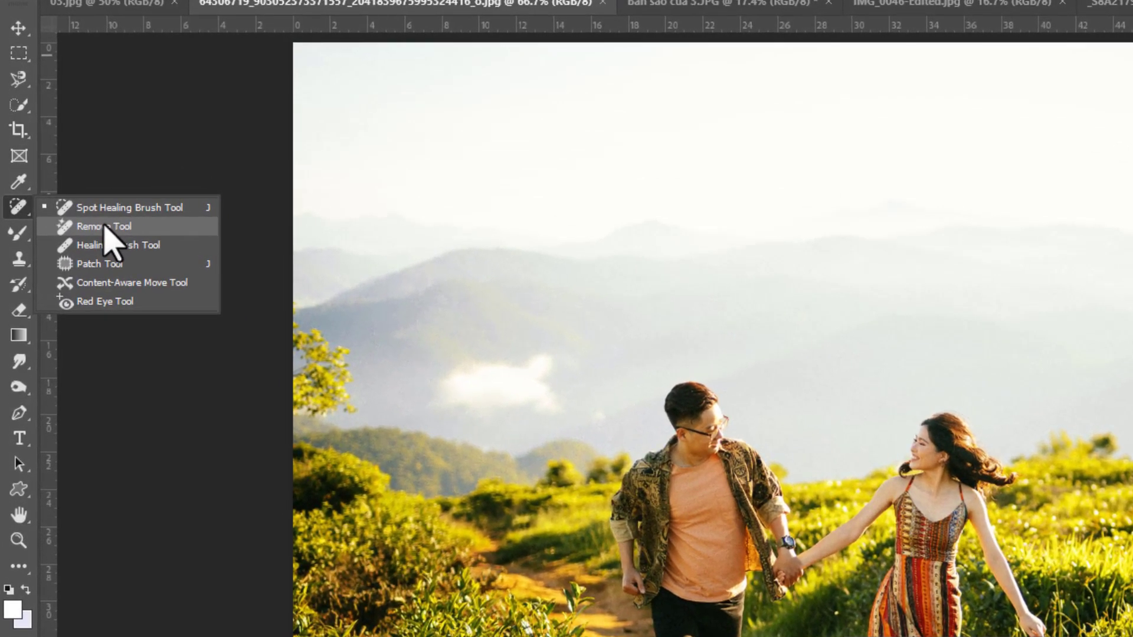
{"action": "left_click", "coordinate": [101, 223]}
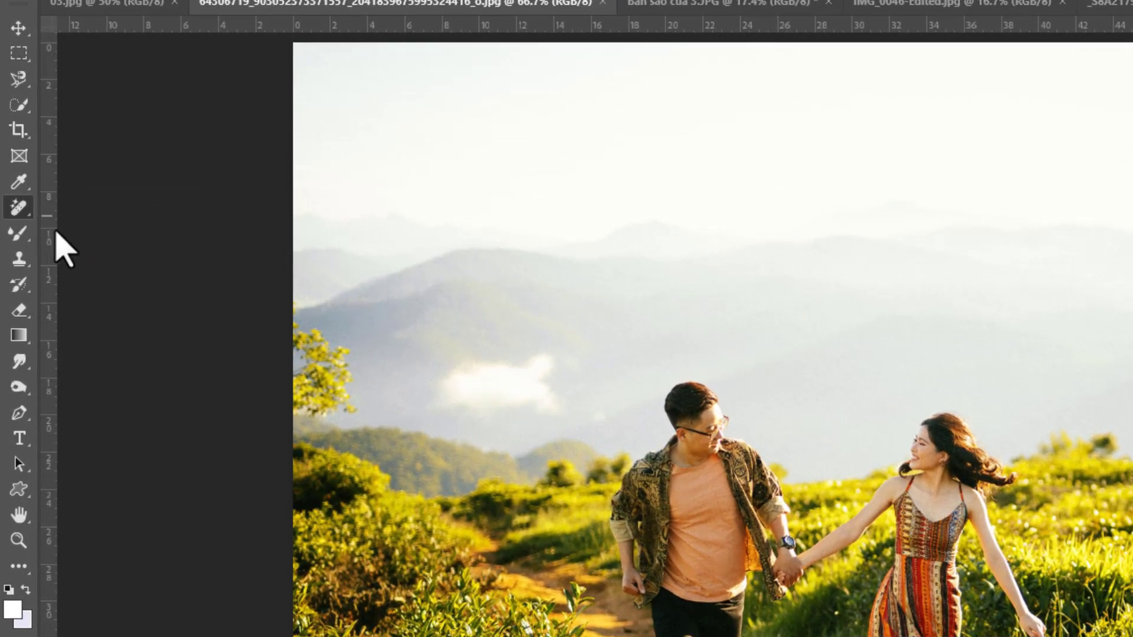
{"action": "right_click", "coordinate": [24, 209]}
{"action": "left_click", "coordinate": [91, 227]}
Step: Pick the Triangle Tool in Edit Toolbar, close it, and fit the photo on screen
{"action": "left_click", "coordinate": [19, 567]}
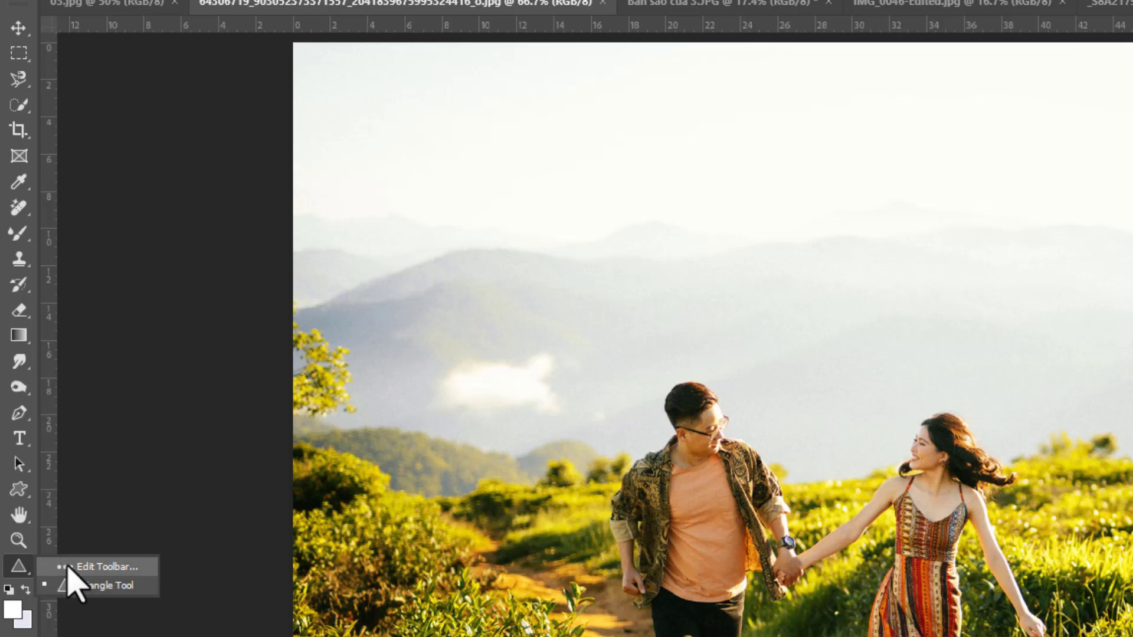
{"action": "left_click", "coordinate": [67, 567]}
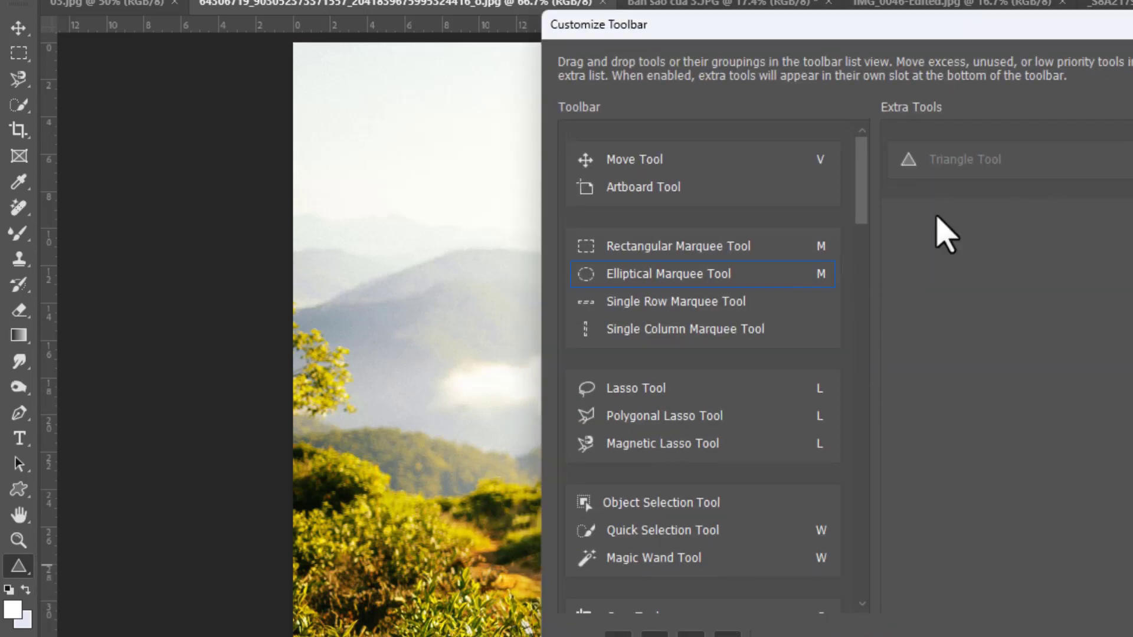
{"action": "left_click", "coordinate": [960, 159]}
{"action": "key", "text": "Return"}
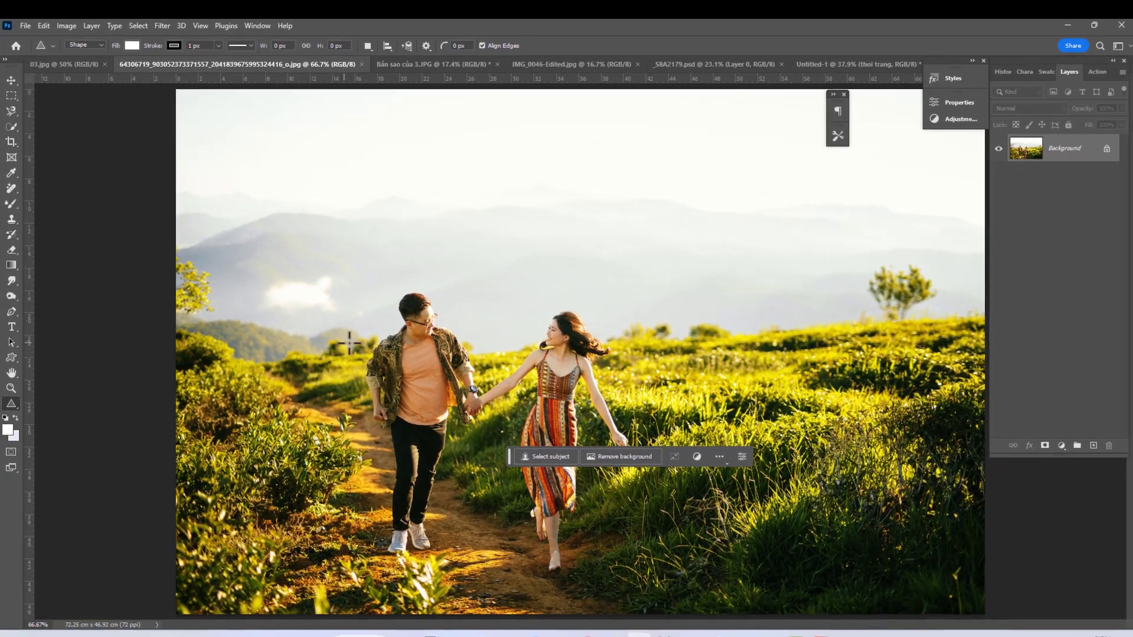
{"action": "key", "text": "ctrl+0"}
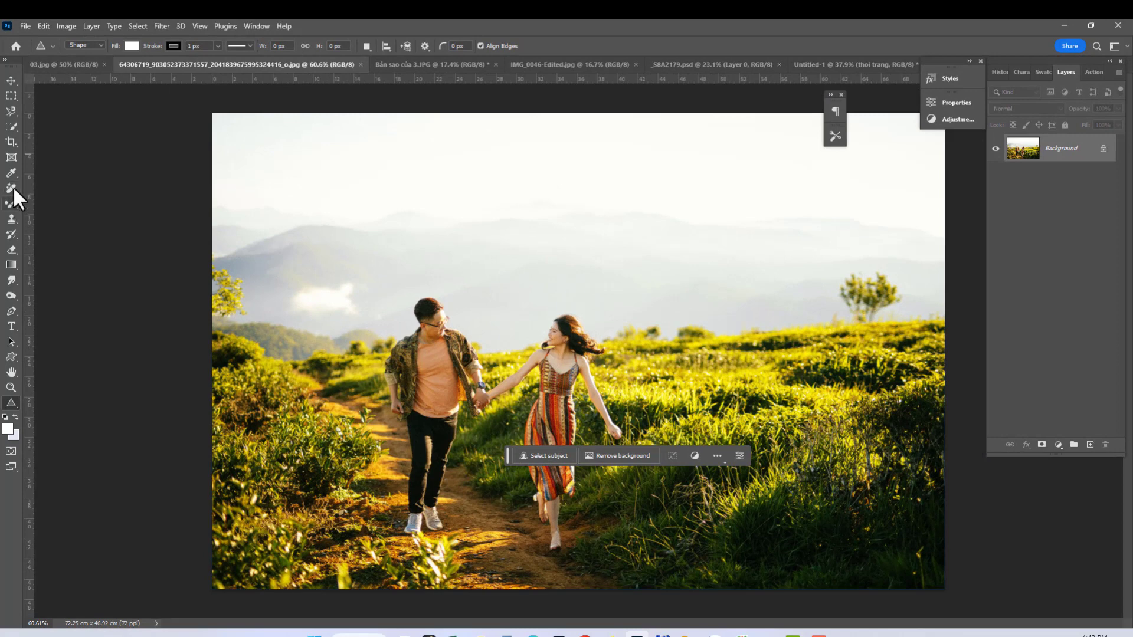
Step: Make sure the Remove Tool is selected from the healing tools flyout
{"action": "left_click", "coordinate": [12, 186]}
{"action": "left_click", "coordinate": [51, 199]}
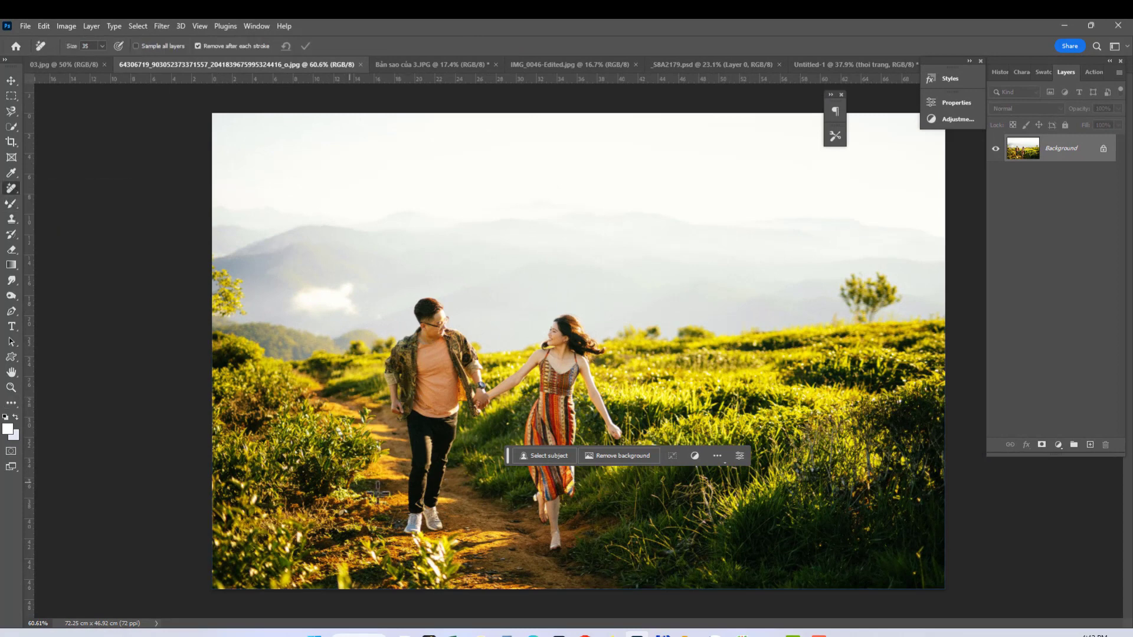
{"action": "scroll", "coordinate": [440, 353], "scroll_direction": "up", "scroll_amount": 2}
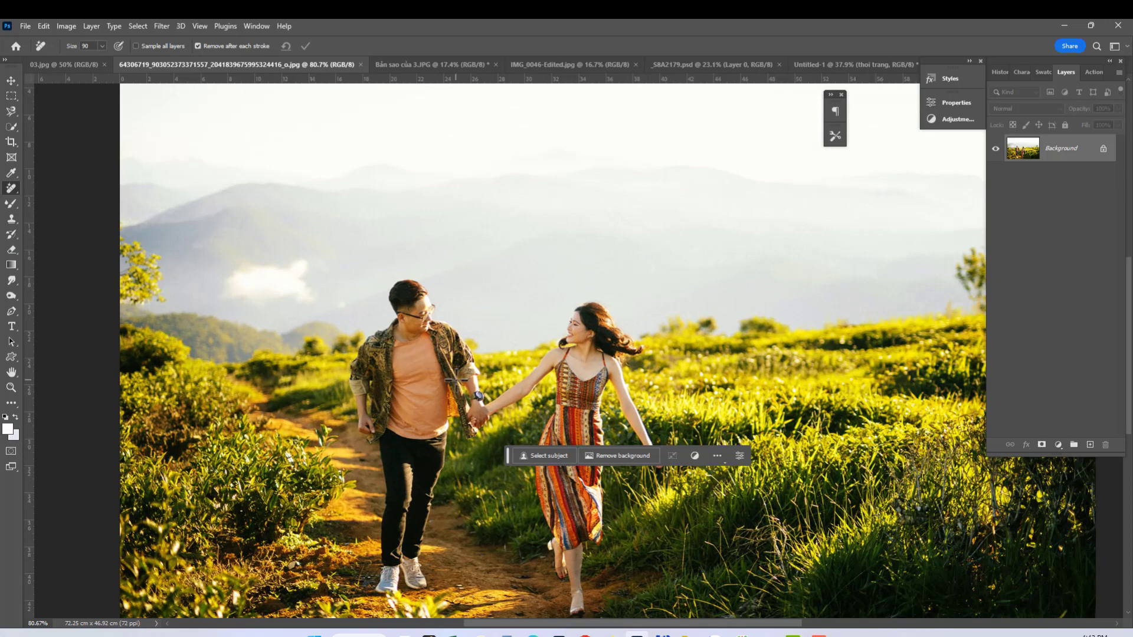
{"action": "right_click", "coordinate": [15, 185]}
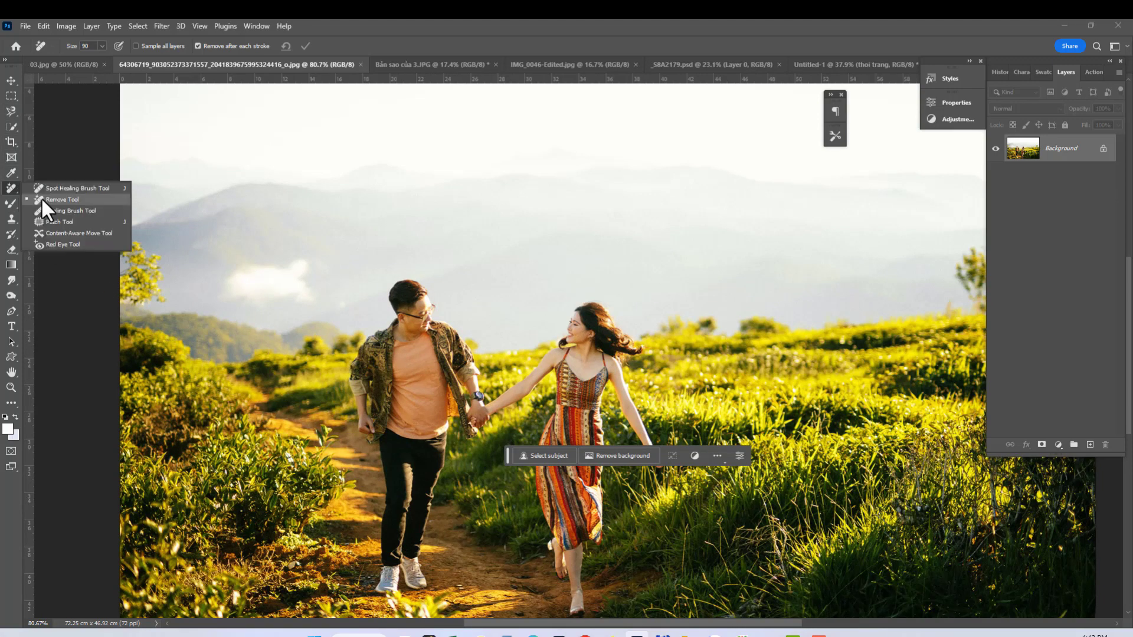
{"action": "left_click", "coordinate": [58, 200]}
{"action": "scroll", "coordinate": [413, 390], "scroll_direction": "up", "scroll_amount": 3}
{"action": "scroll", "coordinate": [402, 378], "scroll_direction": "up", "scroll_amount": 2}
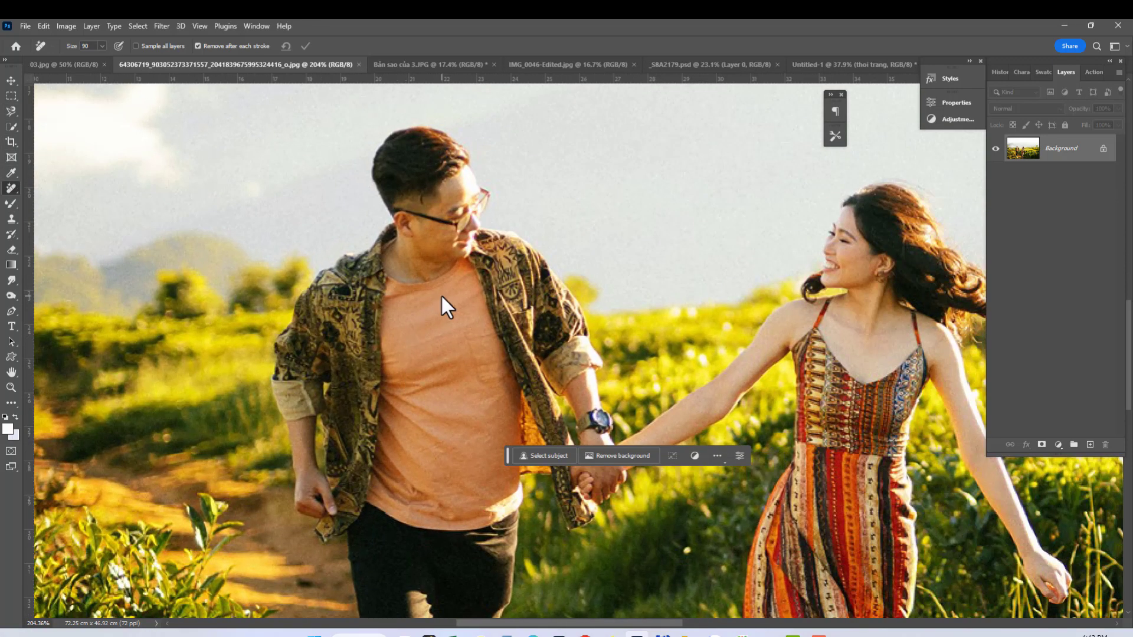
Step: Paint over both the man and the woman to remove the couple
{"action": "left_click", "coordinate": [439, 295]}
{"action": "scroll", "coordinate": [437, 214], "scroll_direction": "down", "scroll_amount": 2}
{"action": "left_click_drag", "start_coordinate": [429, 172], "coordinate": [394, 335]}
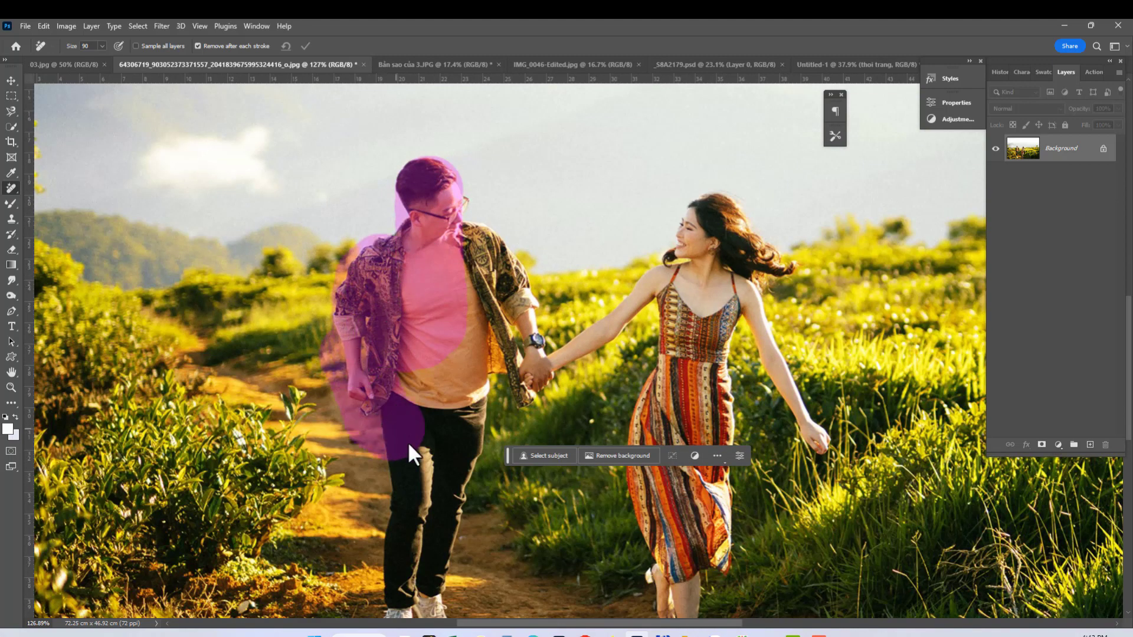
{"action": "mouse_move", "coordinate": [409, 441]}
{"action": "left_mouse_down"}
{"action": "mouse_move", "coordinate": [399, 585]}
{"action": "mouse_move", "coordinate": [459, 501]}
{"action": "mouse_move", "coordinate": [456, 334]}
{"action": "left_mouse_up"}
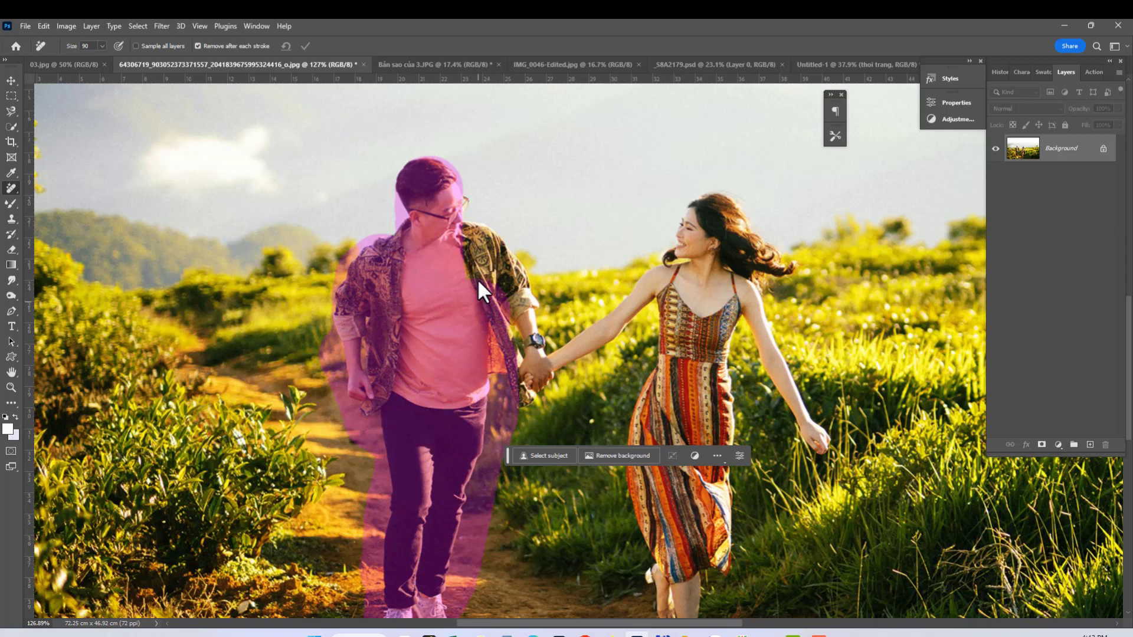
{"action": "mouse_move", "coordinate": [477, 278]}
{"action": "left_mouse_down"}
{"action": "mouse_move", "coordinate": [538, 367]}
{"action": "mouse_move", "coordinate": [459, 223]}
{"action": "left_mouse_up"}
{"action": "left_click_drag", "start_coordinate": [547, 373], "coordinate": [742, 244]}
{"action": "mouse_move", "coordinate": [699, 331]}
{"action": "left_mouse_down"}
{"action": "mouse_move", "coordinate": [794, 394]}
{"action": "mouse_move", "coordinate": [718, 576]}
{"action": "mouse_move", "coordinate": [739, 445]}
{"action": "mouse_move", "coordinate": [657, 553]}
{"action": "mouse_move", "coordinate": [679, 362]}
{"action": "mouse_move", "coordinate": [637, 431]}
{"action": "left_mouse_up"}
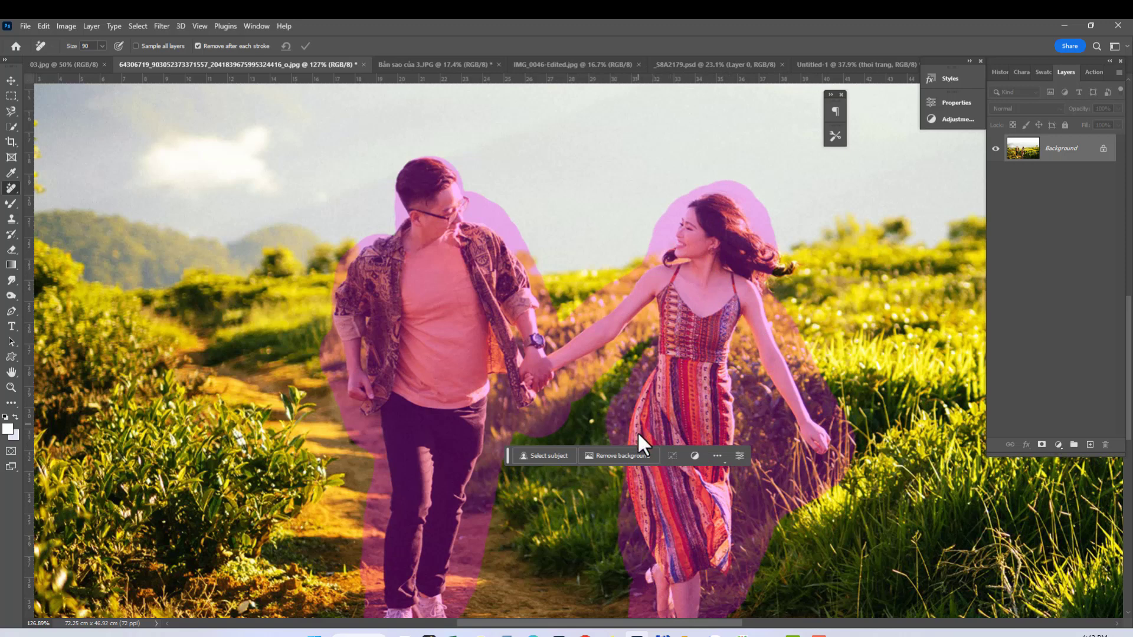
{"action": "mouse_move", "coordinate": [687, 474]}
{"action": "left_mouse_down"}
{"action": "mouse_move", "coordinate": [679, 454]}
{"action": "mouse_move", "coordinate": [643, 443]}
{"action": "left_mouse_up"}
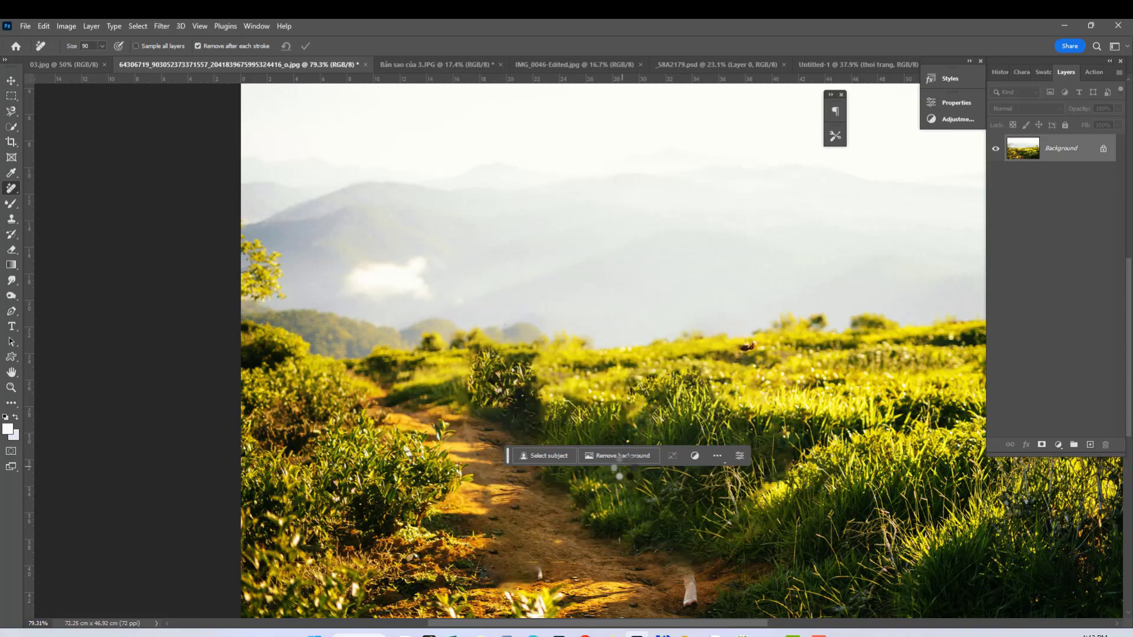
Step: Brush over the leftover fragment on the dirt path
{"action": "scroll", "coordinate": [521, 416], "scroll_direction": "up", "scroll_amount": 4}
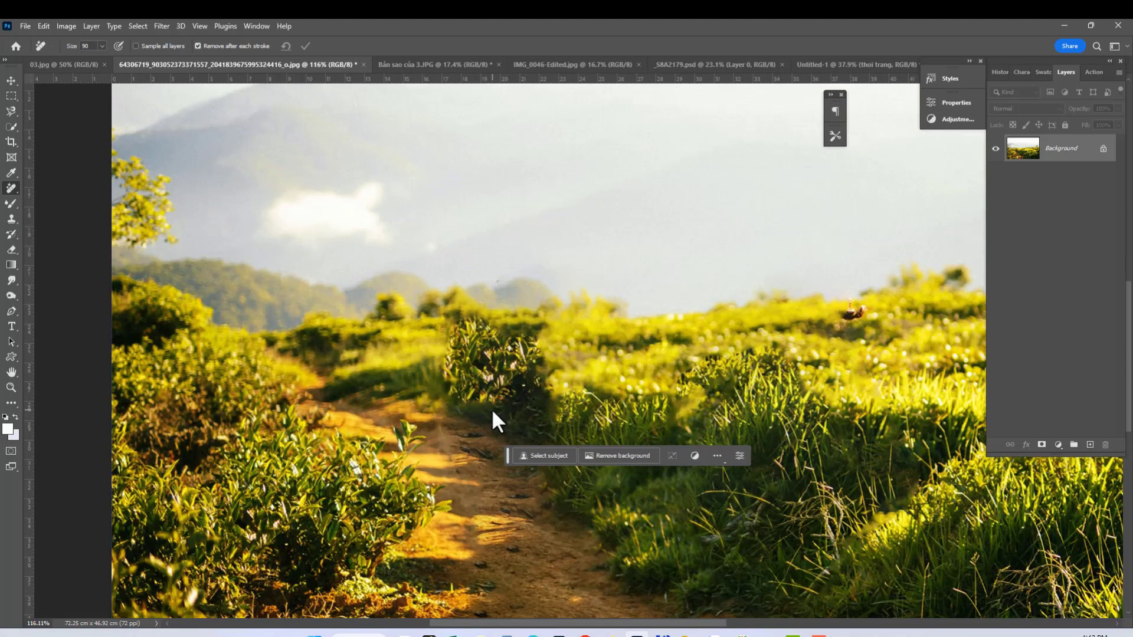
{"action": "scroll", "coordinate": [561, 401], "scroll_direction": "down", "scroll_amount": 2}
{"action": "scroll", "coordinate": [561, 401], "scroll_direction": "down", "scroll_amount": 2}
{"action": "scroll", "coordinate": [667, 529], "scroll_direction": "up", "scroll_amount": 4}
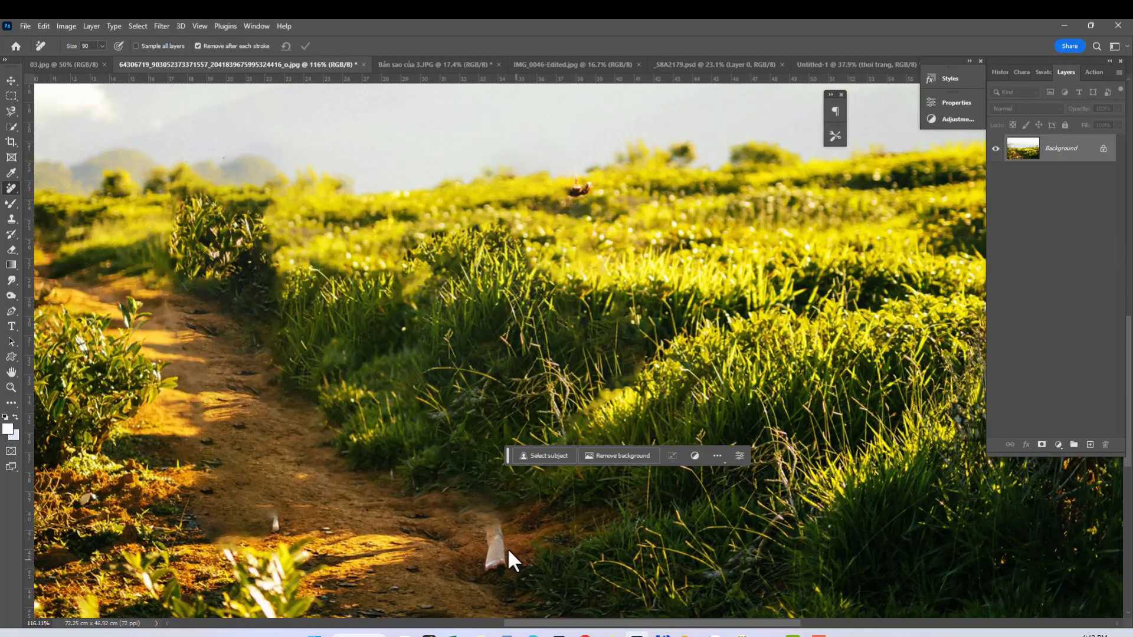
{"action": "left_click_drag", "start_coordinate": [493, 520], "coordinate": [505, 551]}
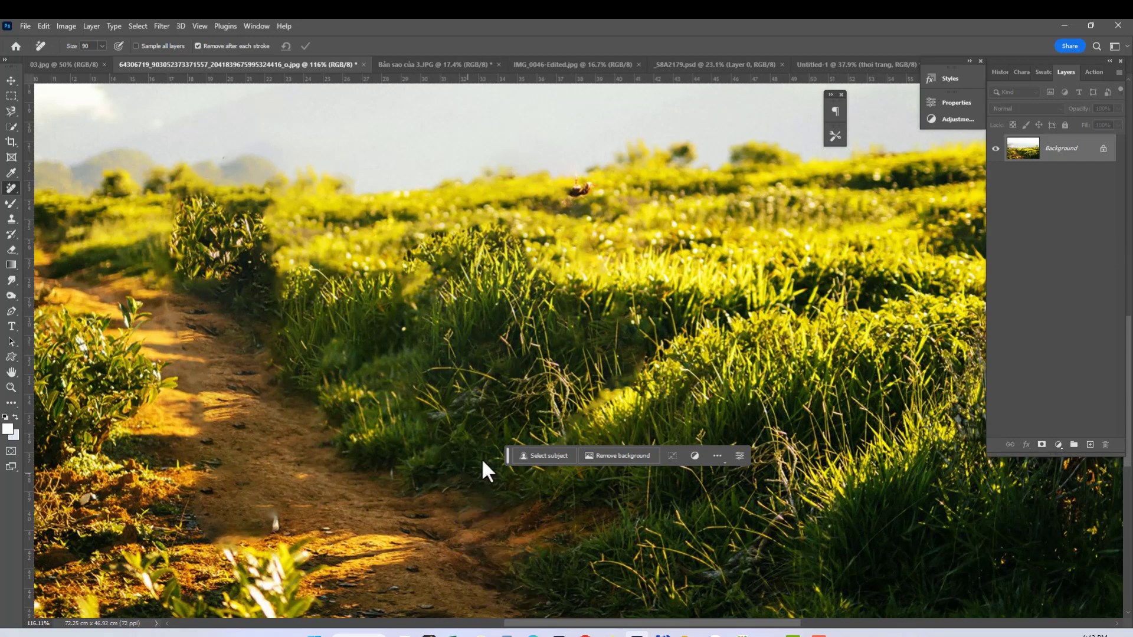
{"action": "scroll", "coordinate": [513, 382], "scroll_direction": "down", "scroll_amount": 4}
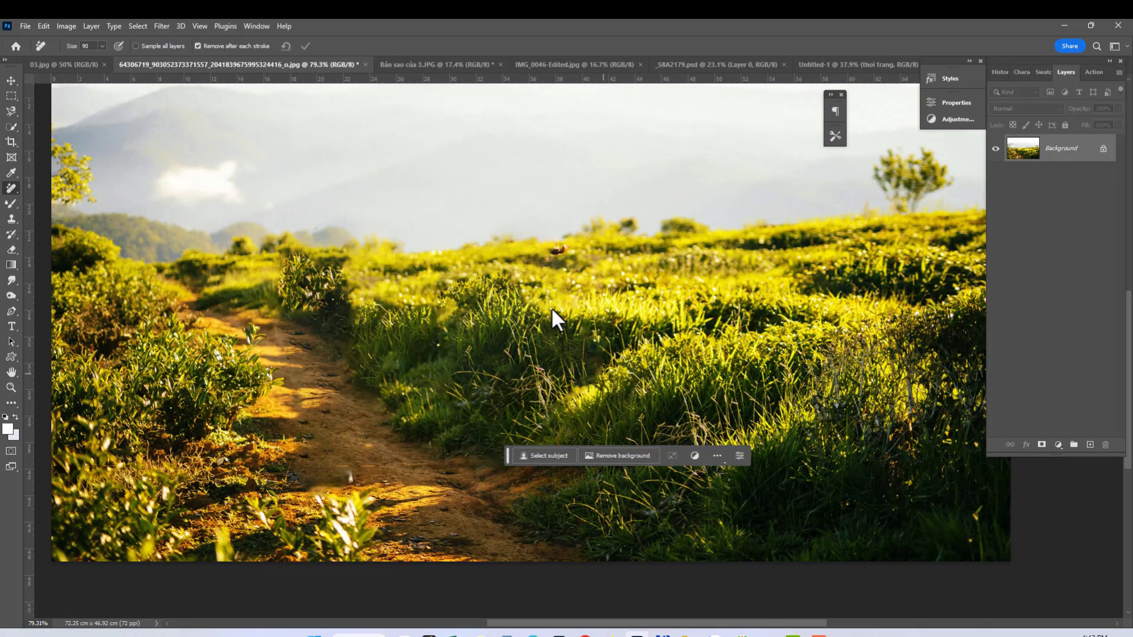
Step: In 03.jpg, spot-heal the seated people under the pergola
{"action": "left_click", "coordinate": [59, 64]}
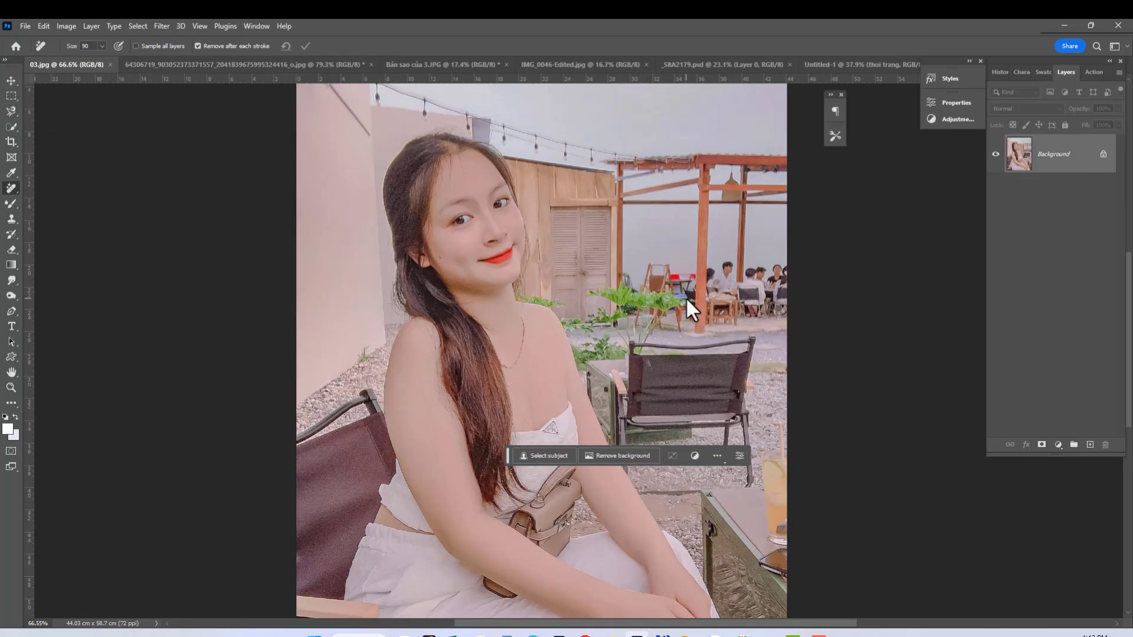
{"action": "scroll", "coordinate": [737, 264], "scroll_direction": "up", "scroll_amount": 2}
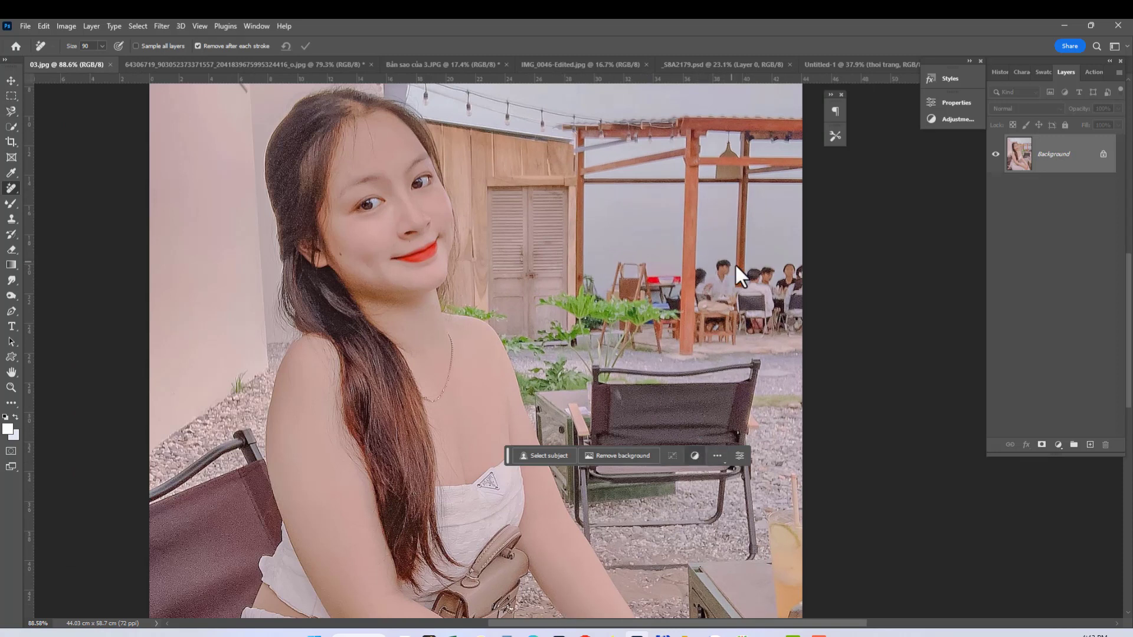
{"action": "key", "text": "shift+j"}
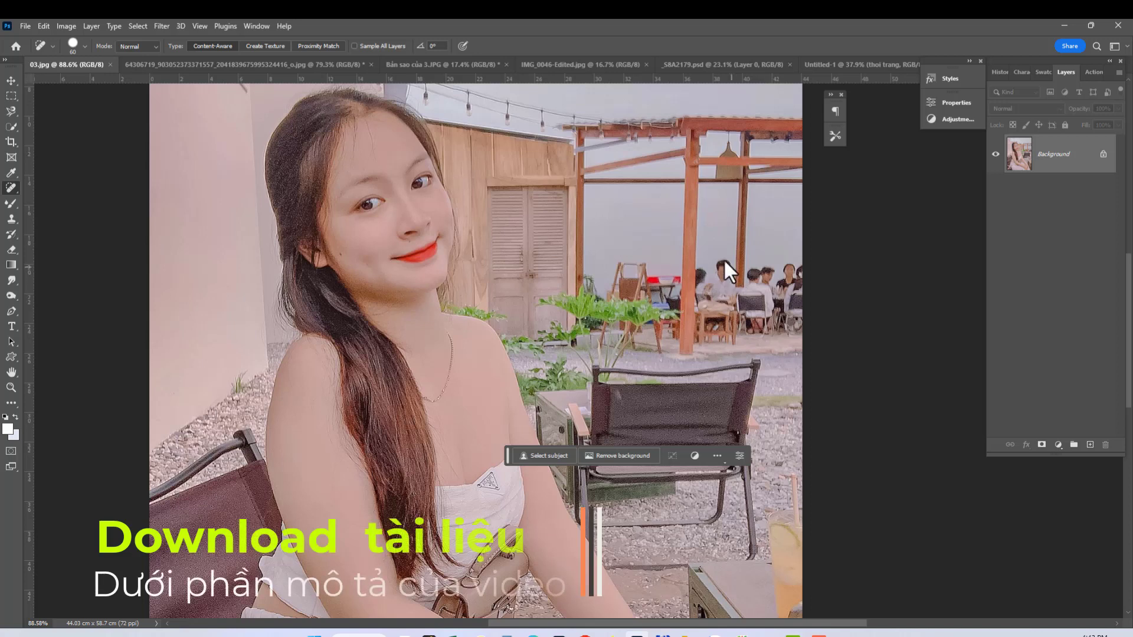
{"action": "mouse_move", "coordinate": [721, 260]}
{"action": "left_mouse_down"}
{"action": "mouse_move", "coordinate": [718, 311]}
{"action": "mouse_move", "coordinate": [730, 301]}
{"action": "mouse_move", "coordinate": [771, 312]}
{"action": "mouse_move", "coordinate": [789, 295]}
{"action": "left_mouse_up"}
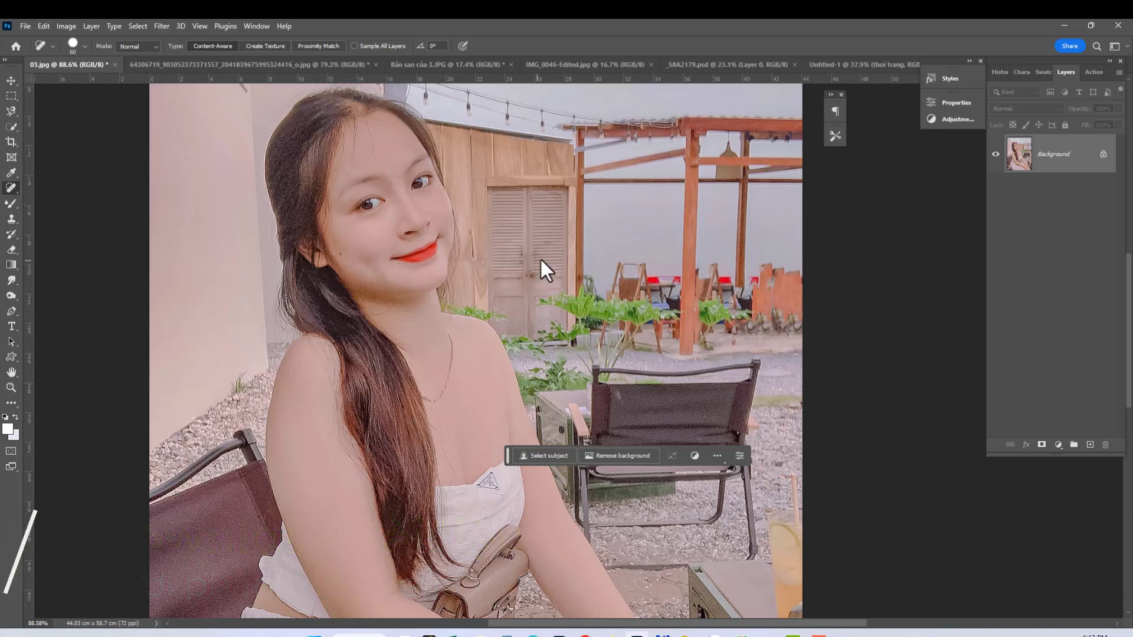
Step: Zoom out to check the result and switch back to the Remove Tool
{"action": "scroll", "coordinate": [615, 416], "scroll_direction": "down", "scroll_amount": 3}
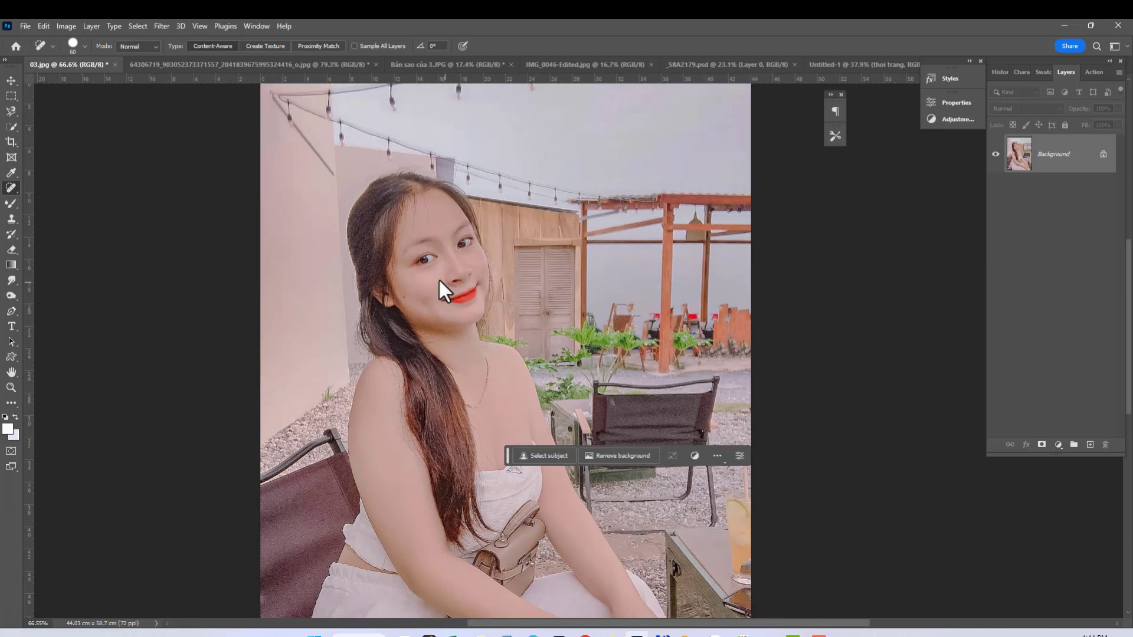
{"action": "scroll", "coordinate": [494, 399], "scroll_direction": "down", "scroll_amount": 2}
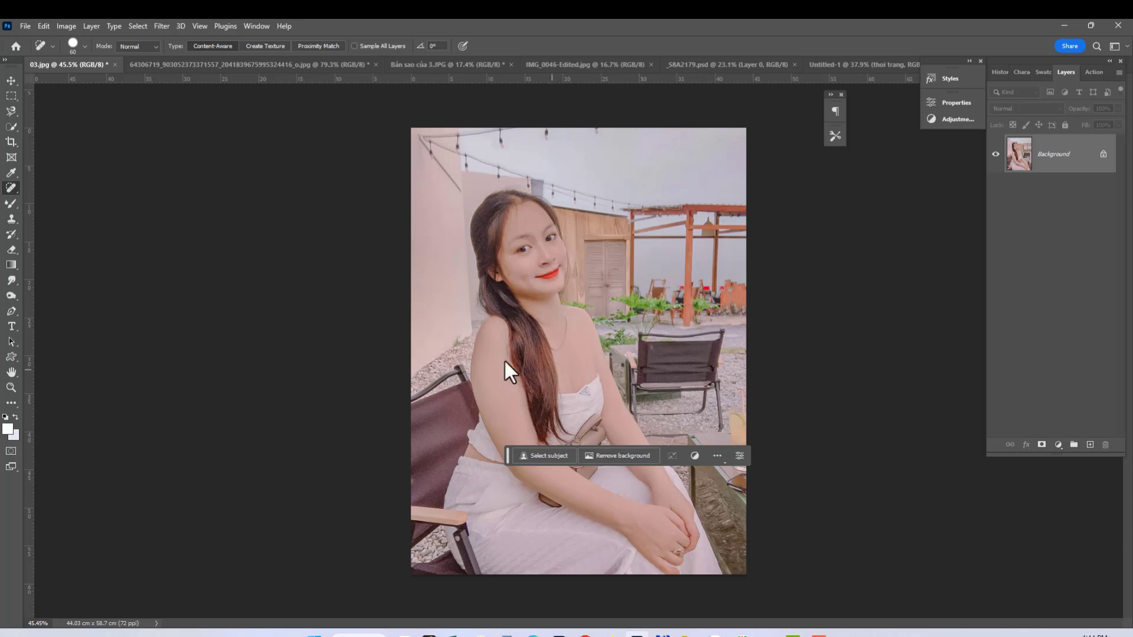
{"action": "scroll", "coordinate": [701, 346], "scroll_direction": "up", "scroll_amount": 3}
{"action": "scroll", "coordinate": [628, 376], "scroll_direction": "up", "scroll_amount": 3}
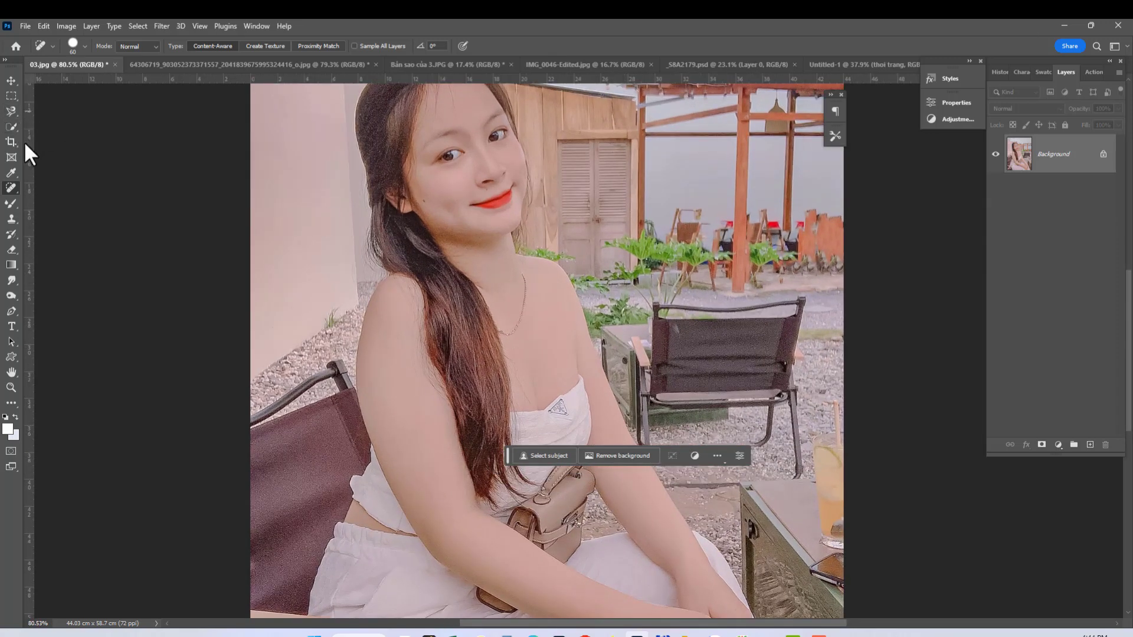
{"action": "right_click", "coordinate": [11, 189]}
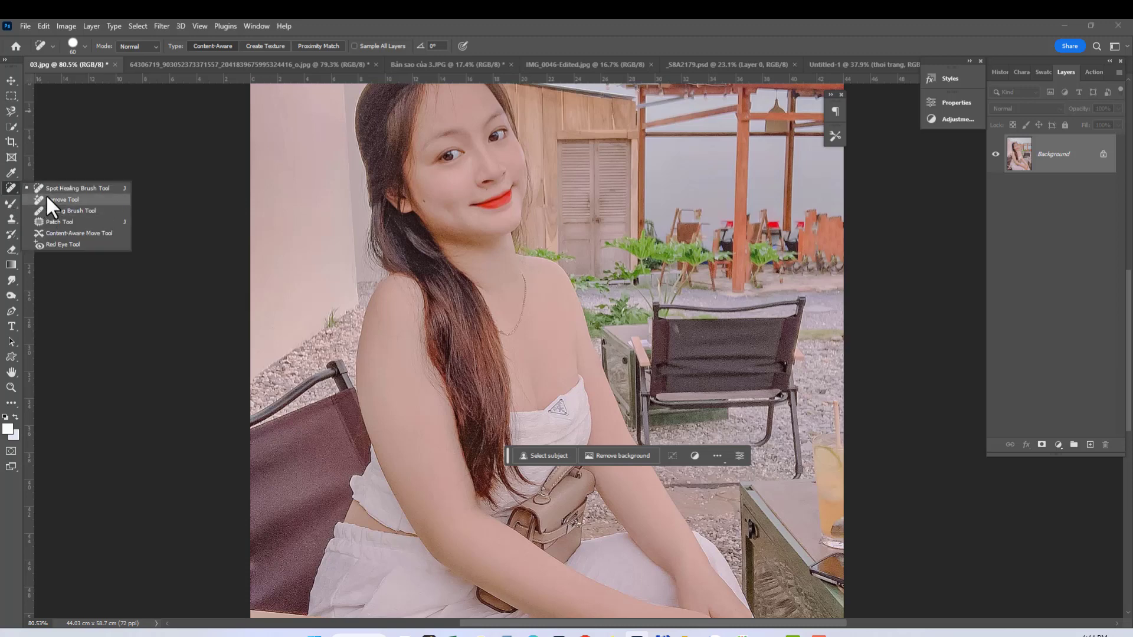
{"action": "left_click", "coordinate": [46, 203]}
Step: Remove the small dark spot from the landscape's grass
{"action": "left_click", "coordinate": [200, 64]}
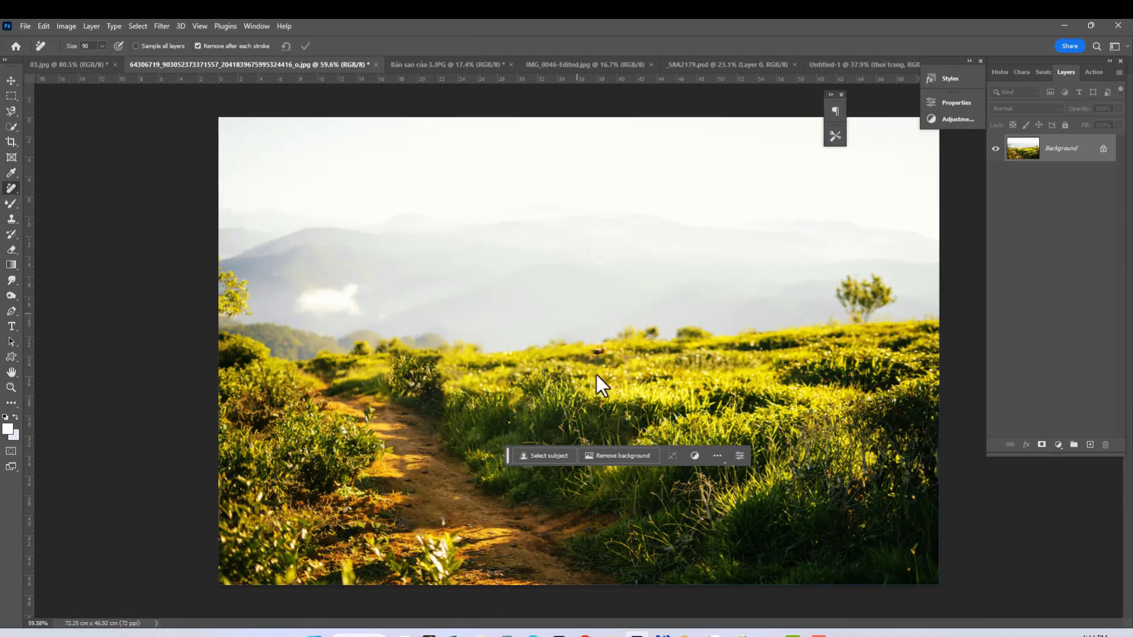
{"action": "left_click", "coordinate": [596, 352]}
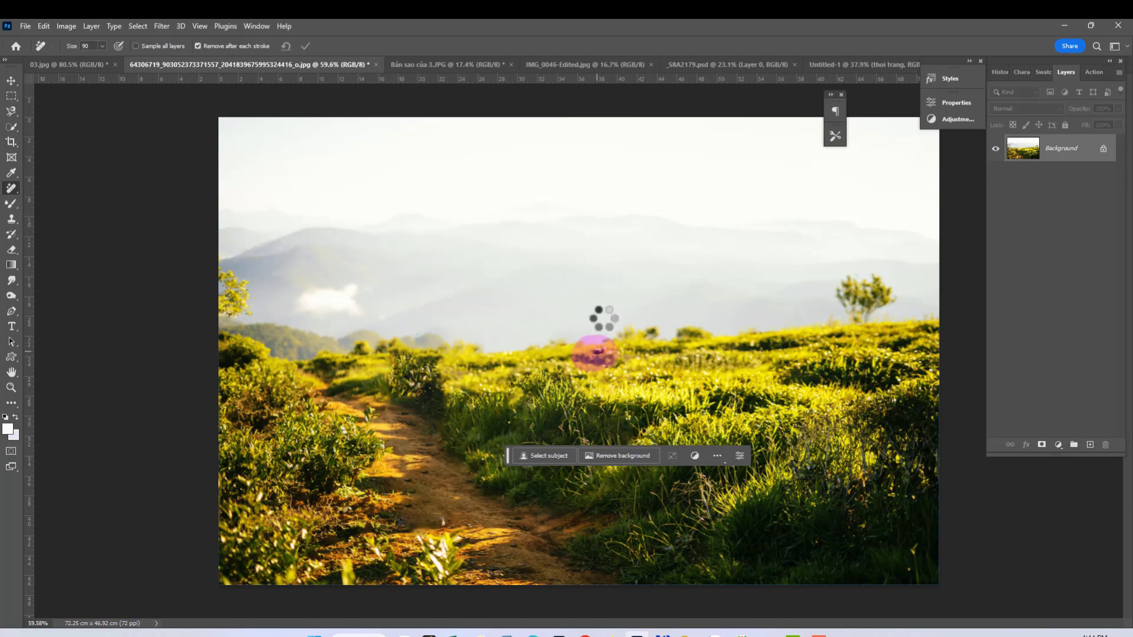
{"action": "left_click", "coordinate": [446, 66]}
{"action": "scroll", "coordinate": [584, 185], "scroll_direction": "down", "scroll_amount": 3}
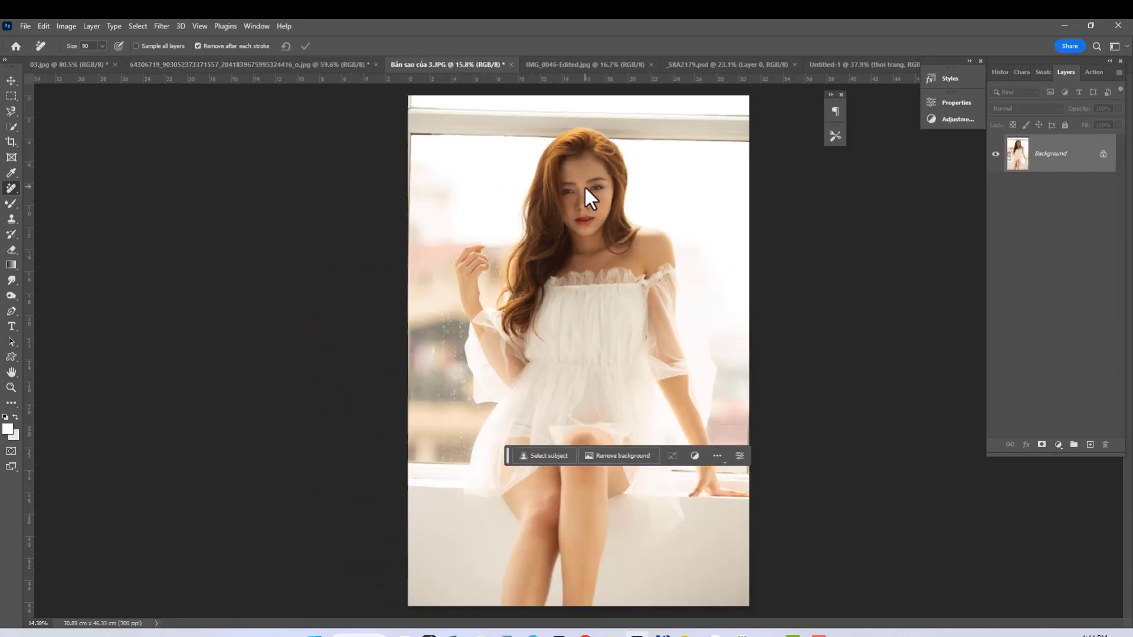
Step: Select Subject on the girl in IMG_0046-Edited.jpg and open Select and Mask
{"action": "left_click", "coordinate": [617, 64]}
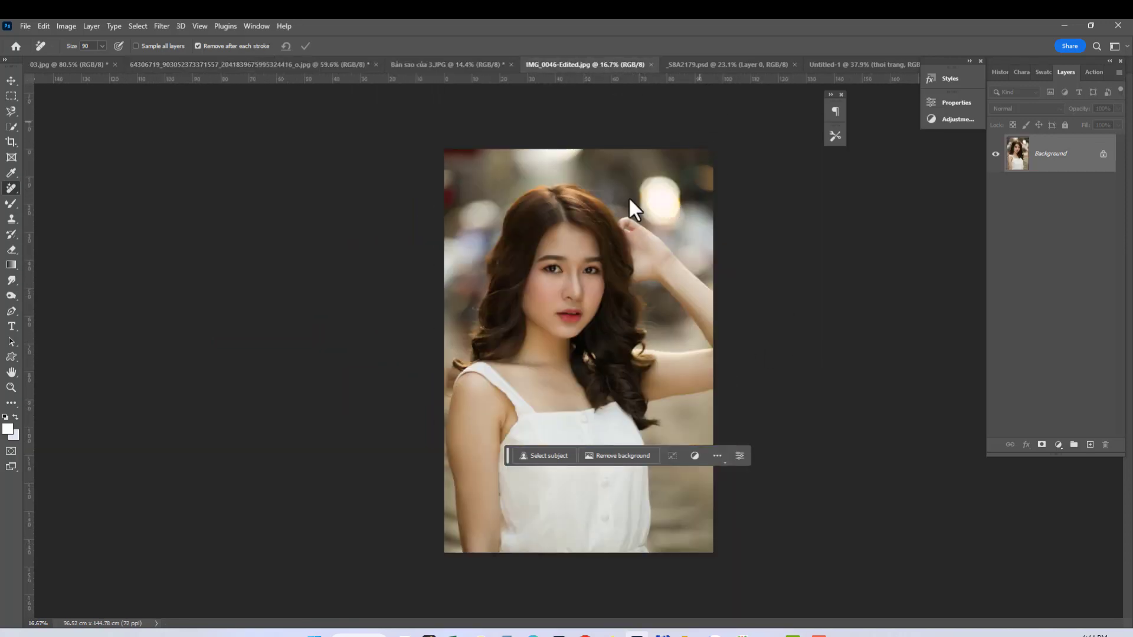
{"action": "scroll", "coordinate": [630, 330], "scroll_direction": "up", "scroll_amount": 2}
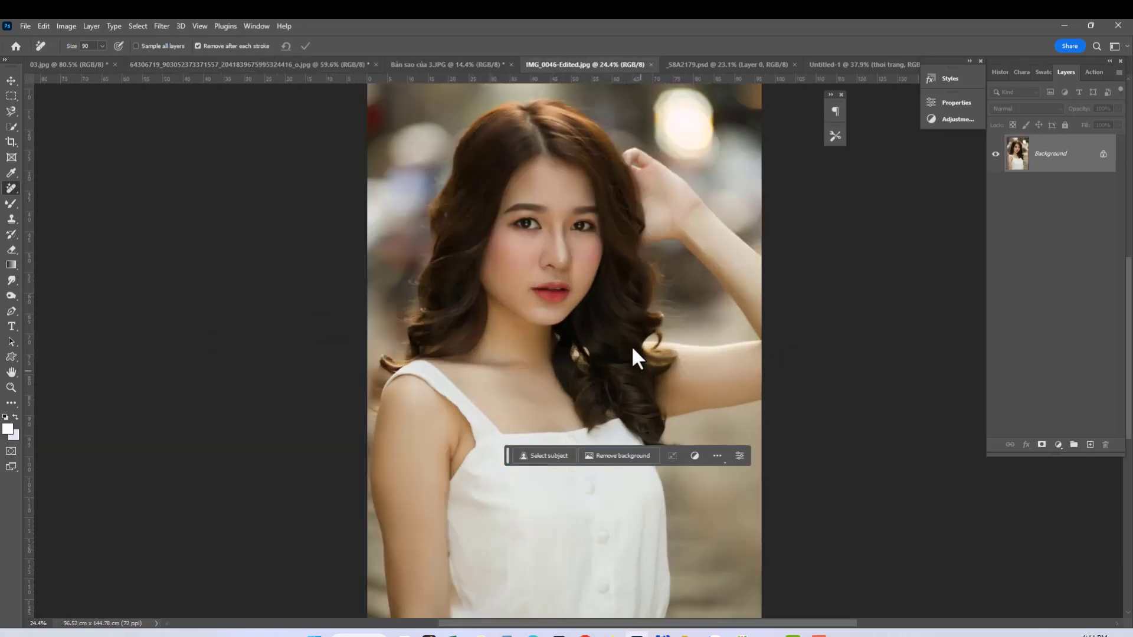
{"action": "left_click", "coordinate": [551, 456]}
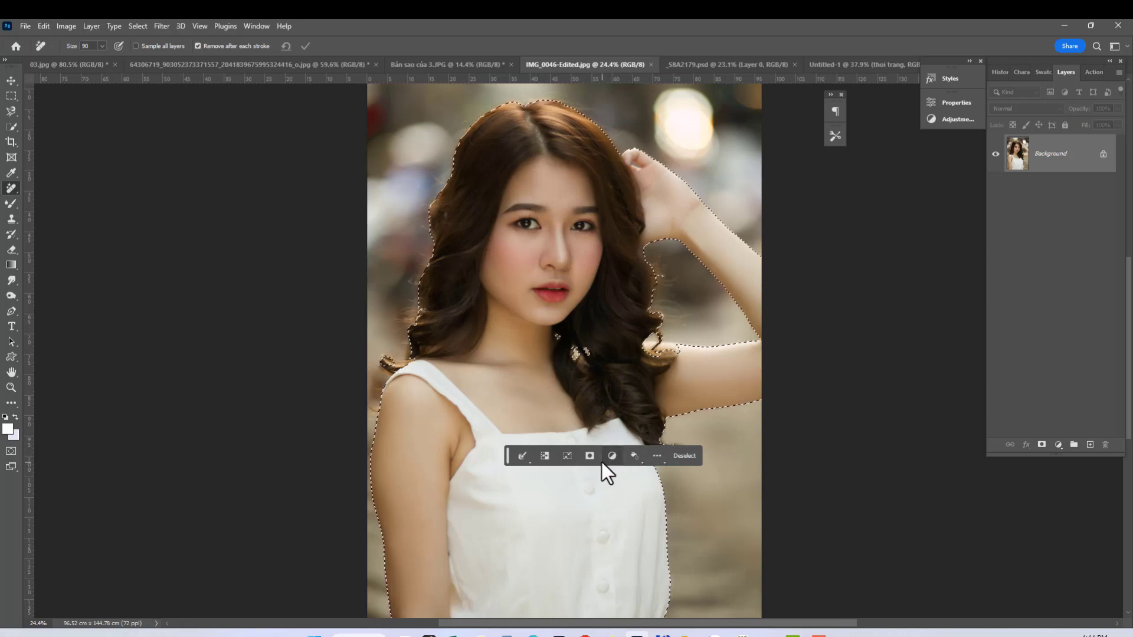
{"action": "left_click", "coordinate": [526, 459]}
{"action": "left_click", "coordinate": [555, 534]}
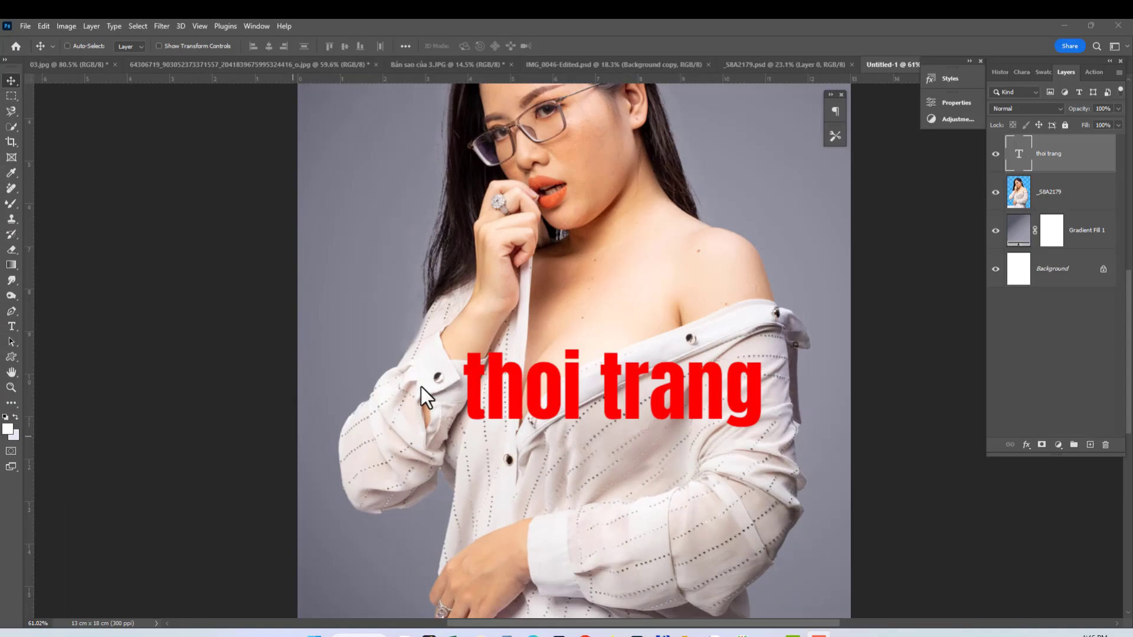
Step: Pick the thoi trang text layer and drag the red text lower on the photo
{"action": "scroll", "coordinate": [541, 418], "scroll_direction": "down", "scroll_amount": 2}
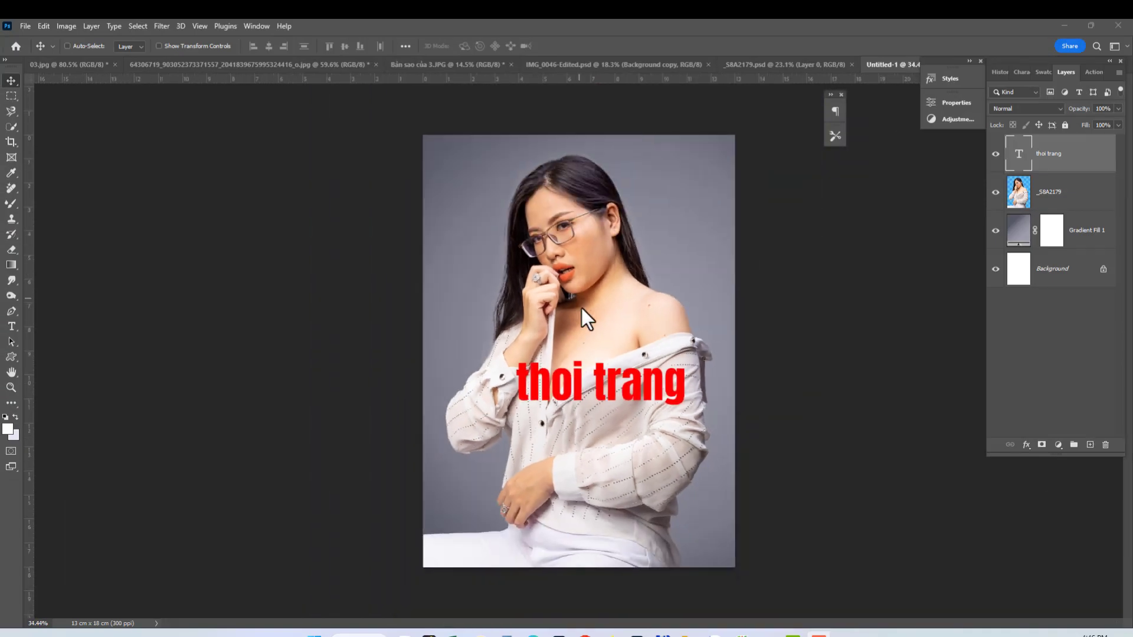
{"action": "left_click", "coordinate": [636, 391]}
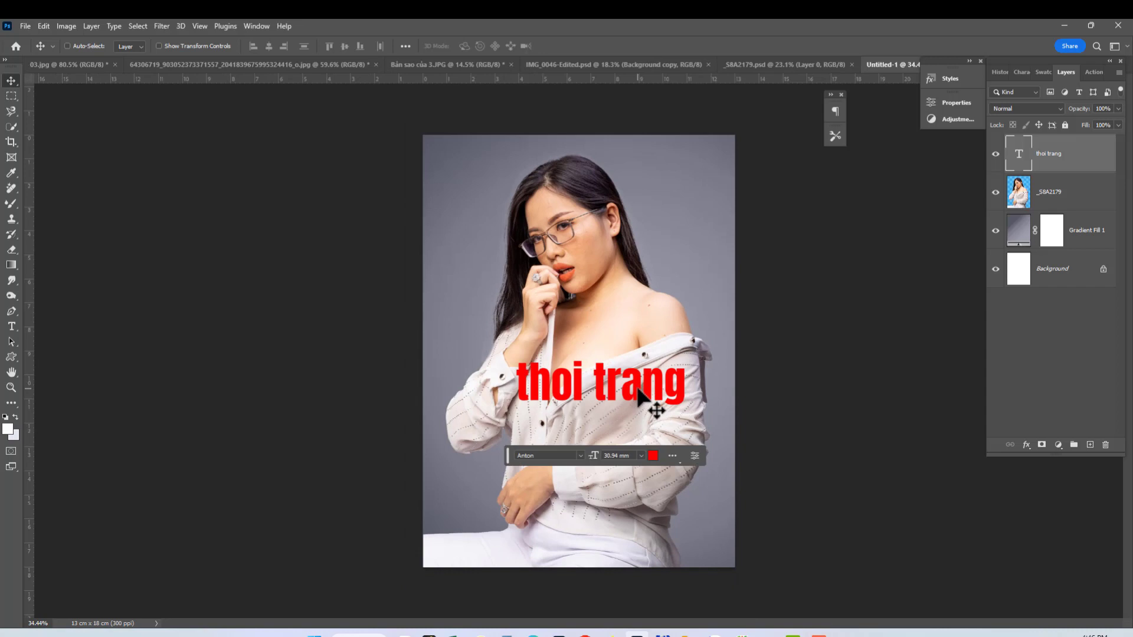
{"action": "right_click", "coordinate": [638, 392]}
{"action": "left_click", "coordinate": [654, 398]}
{"action": "mouse_move", "coordinate": [654, 397]}
{"action": "left_mouse_down"}
{"action": "mouse_move", "coordinate": [627, 530]}
{"action": "mouse_move", "coordinate": [608, 387]}
{"action": "left_mouse_up"}
Step: Reselect the thoi trang text layer and zoom around to inspect the composite
{"action": "scroll", "coordinate": [627, 530], "scroll_direction": "up", "scroll_amount": 2}
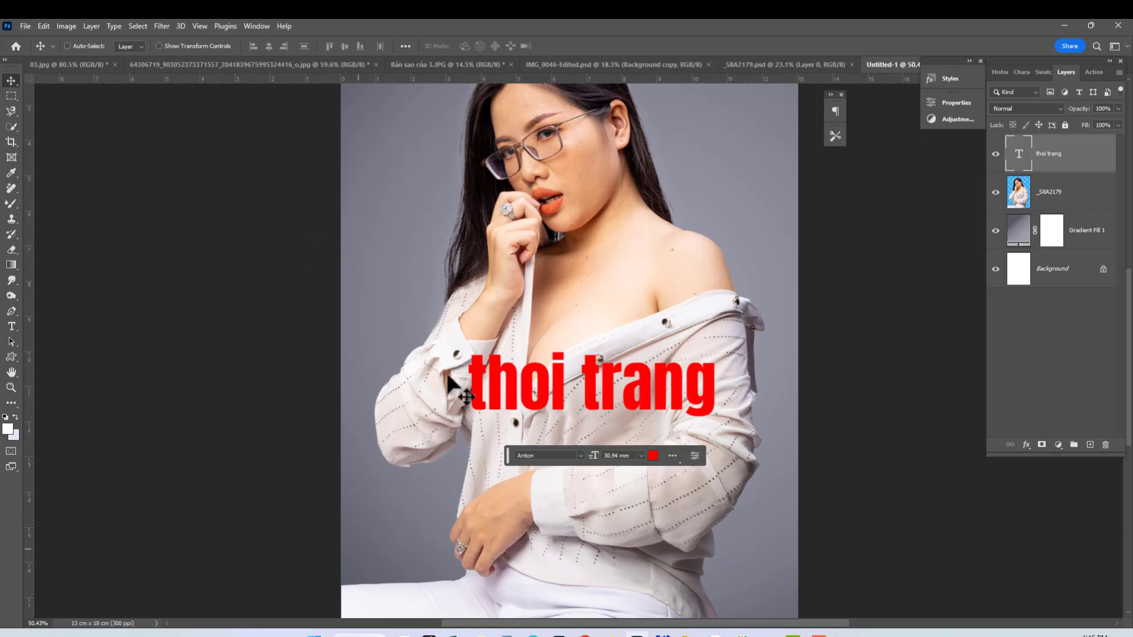
{"action": "scroll", "coordinate": [613, 277], "scroll_direction": "down", "scroll_amount": 1}
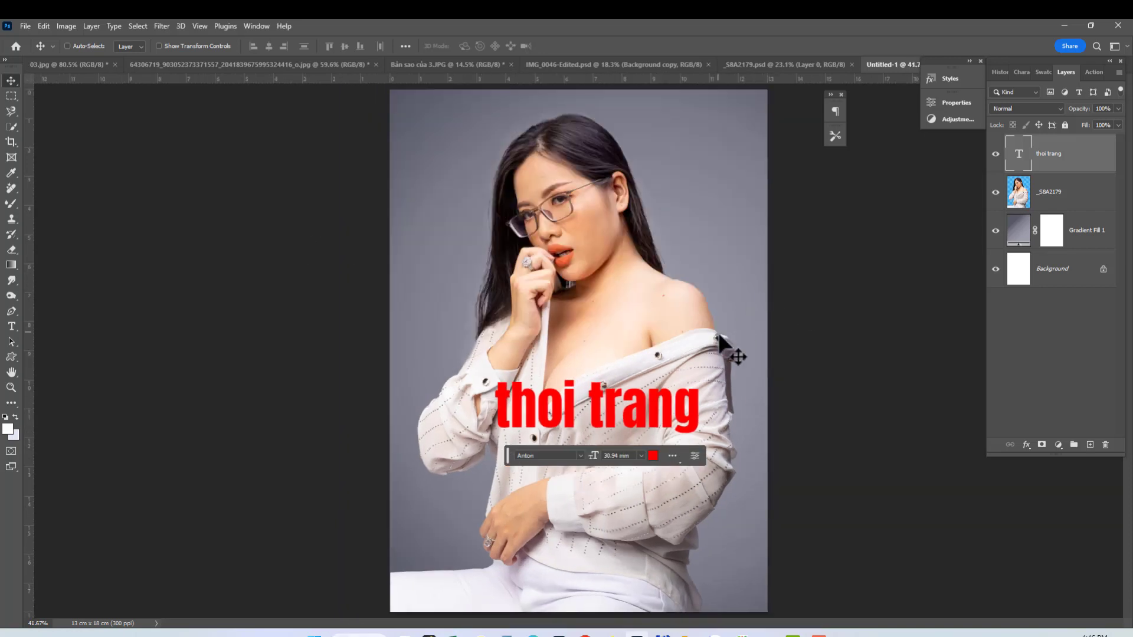
{"action": "scroll", "coordinate": [519, 439], "scroll_direction": "up", "scroll_amount": 1}
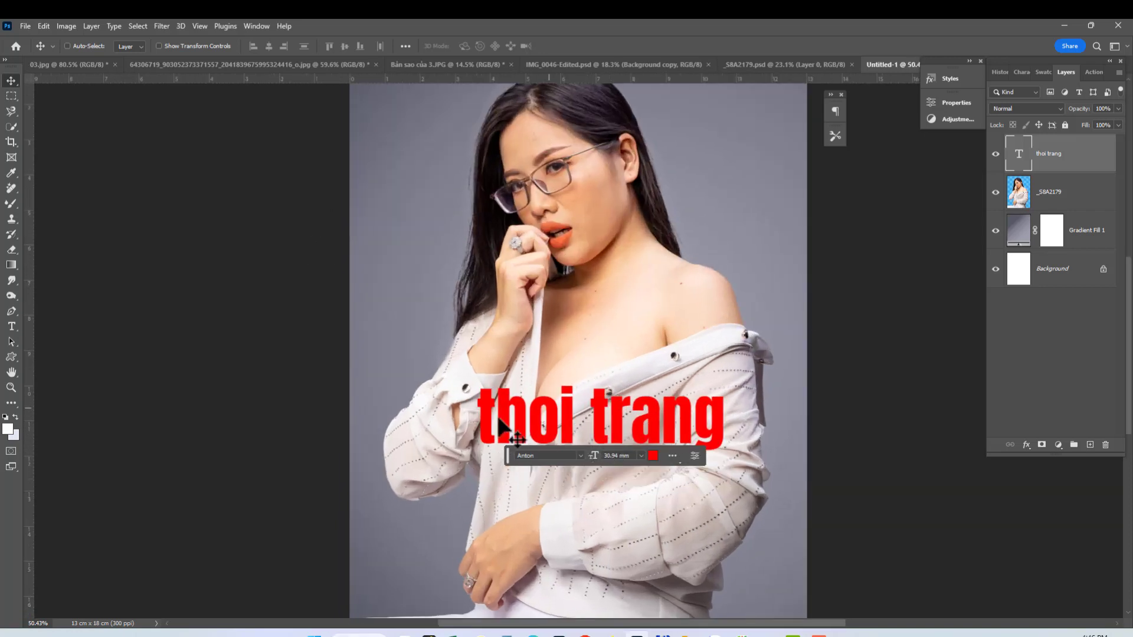
{"action": "right_click", "coordinate": [668, 431]}
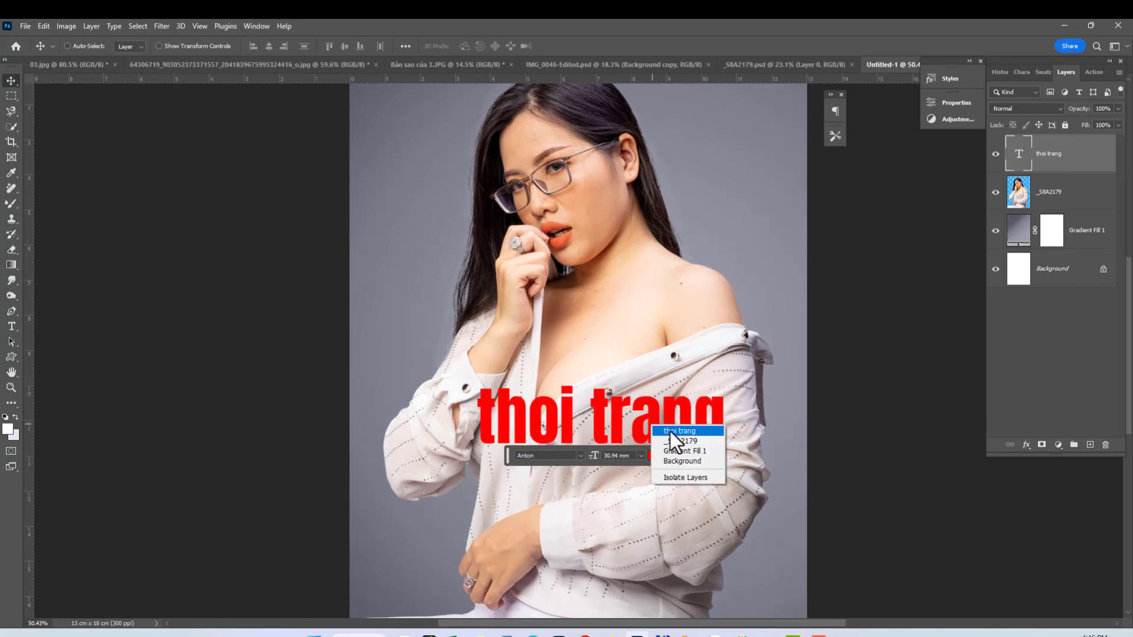
{"action": "left_click", "coordinate": [672, 432]}
{"action": "scroll", "coordinate": [601, 313], "scroll_direction": "down", "scroll_amount": 2}
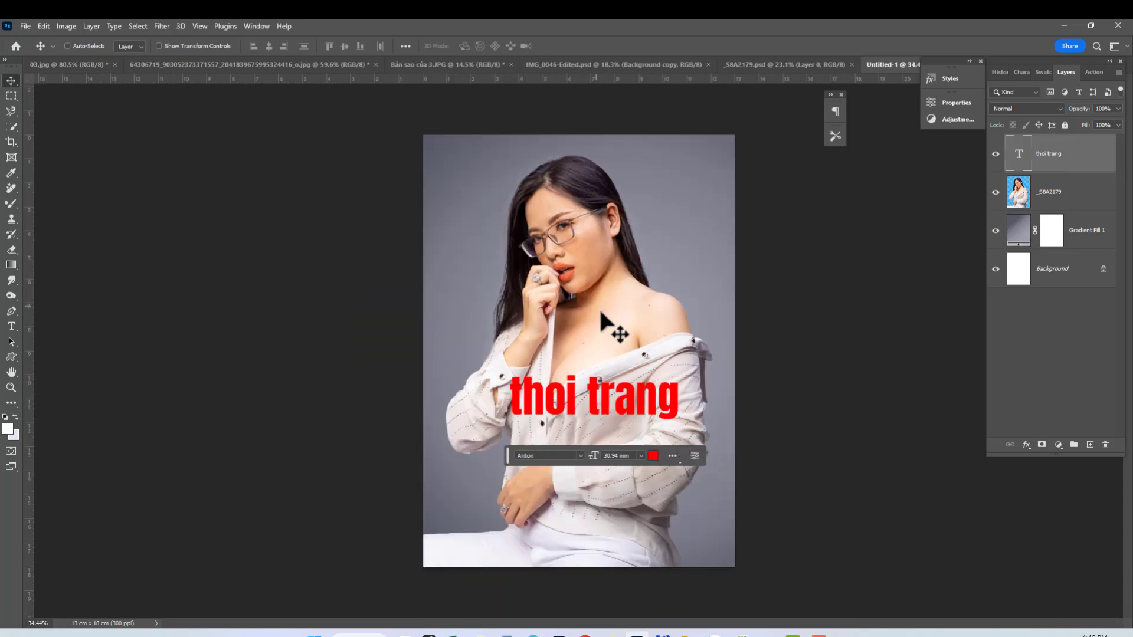
{"action": "scroll", "coordinate": [489, 297], "scroll_direction": "down", "scroll_amount": 1}
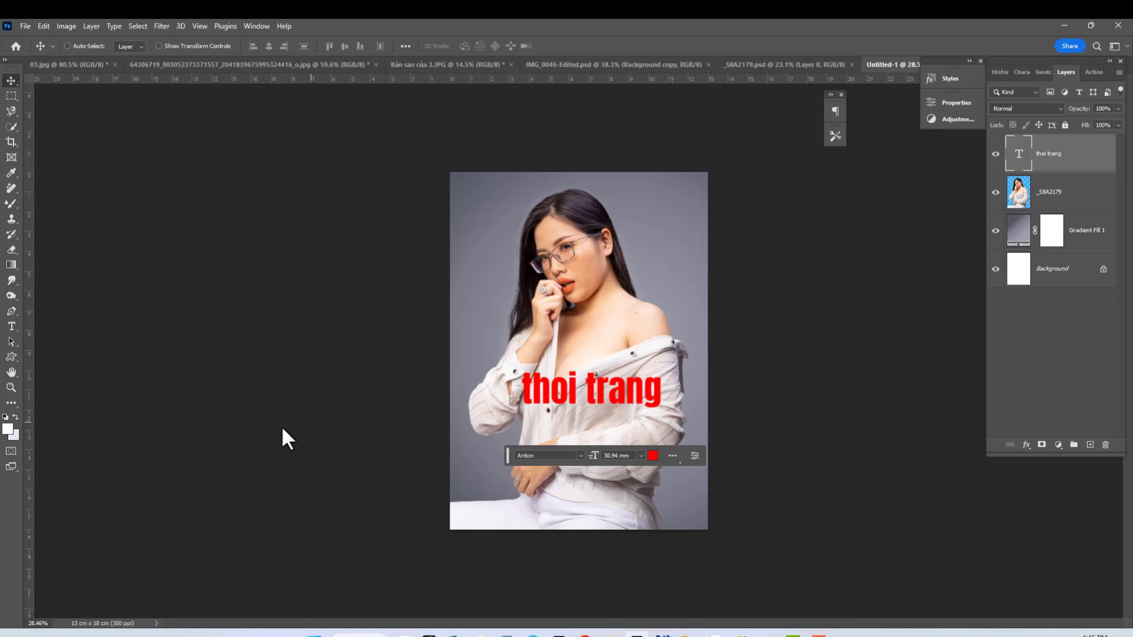
{"action": "scroll", "coordinate": [591, 354], "scroll_direction": "up", "scroll_amount": 2}
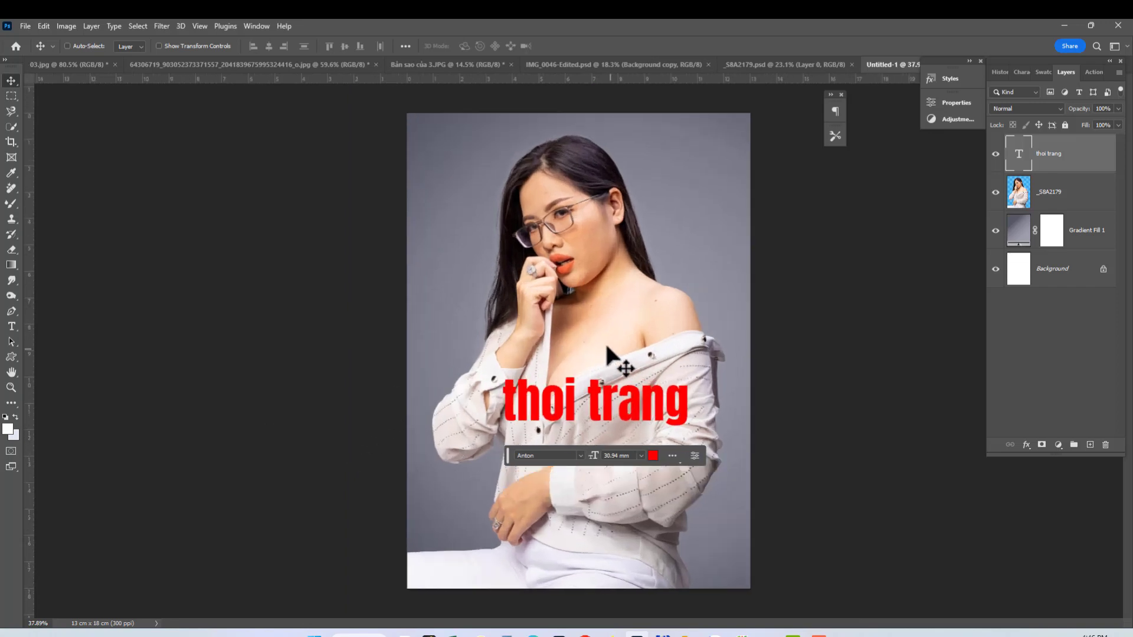
{"action": "scroll", "coordinate": [567, 336], "scroll_direction": "up", "scroll_amount": 1}
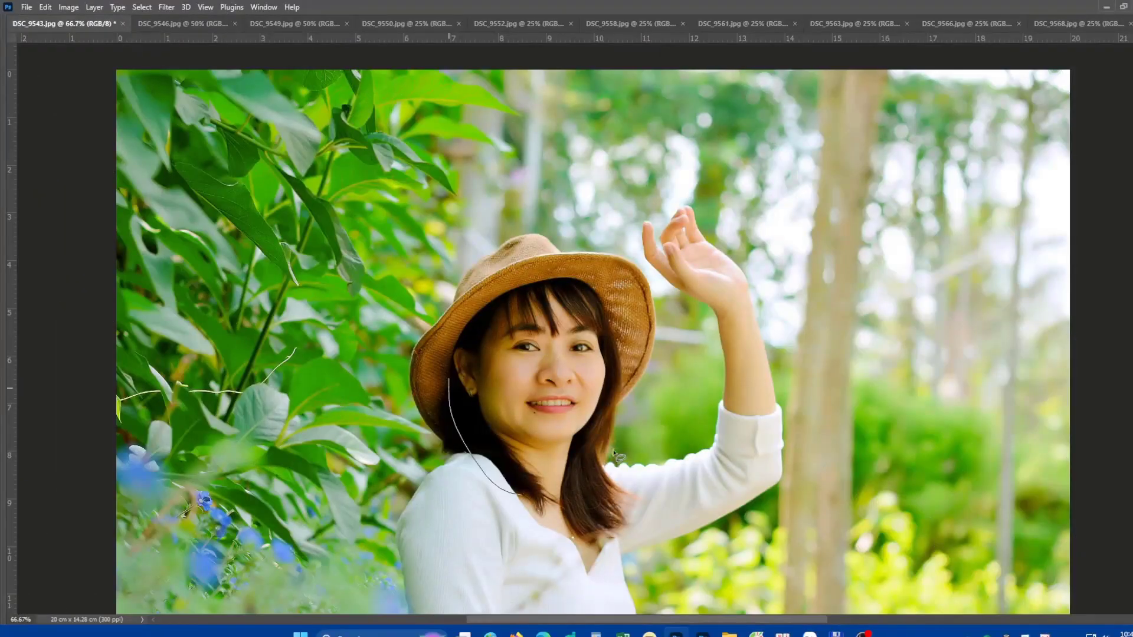
{"action": "left_click_drag", "start_coordinate": [614, 454], "coordinate": [458, 339]}
{"action": "key", "text": "ctrl+l"}
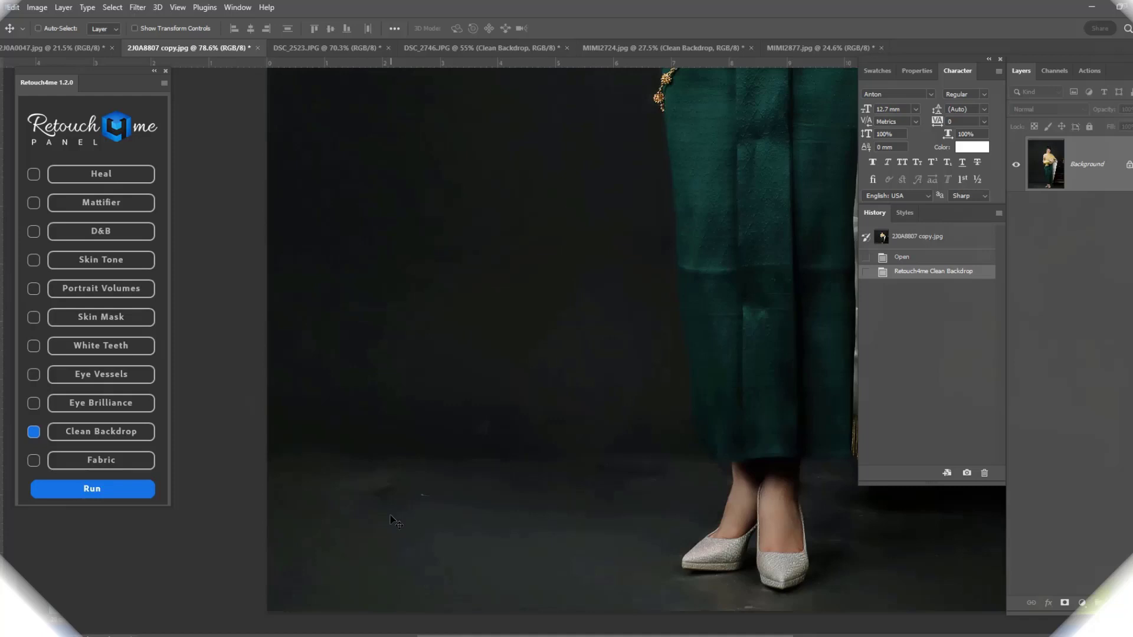
{"action": "scroll", "coordinate": [390, 520], "scroll_direction": "down", "scroll_amount": 3}
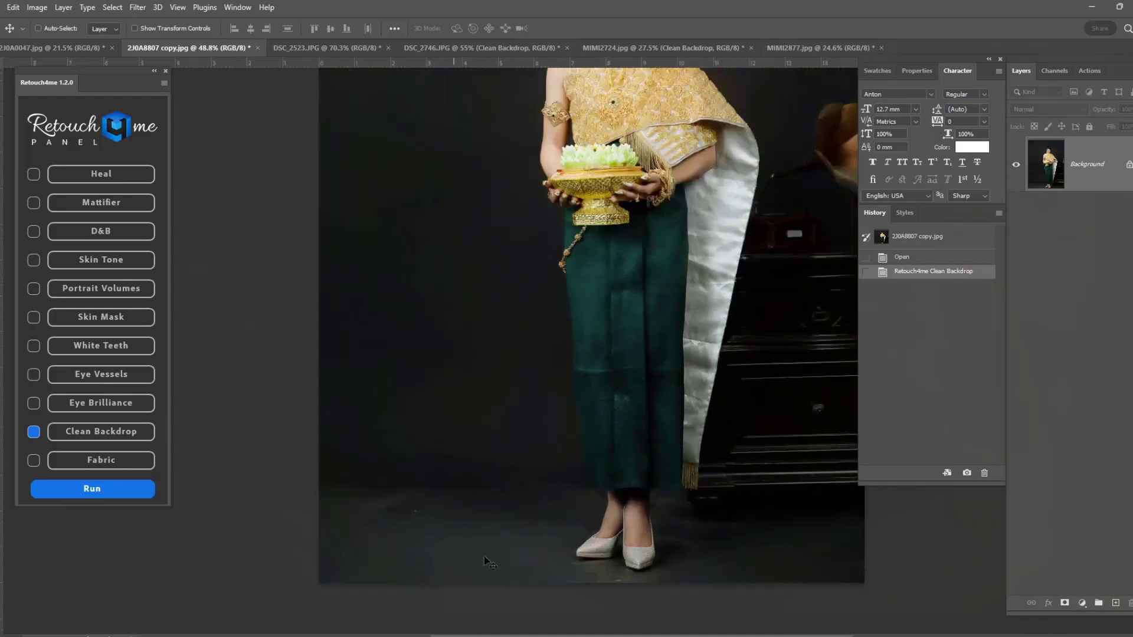
{"action": "scroll", "coordinate": [739, 519], "scroll_direction": "down", "scroll_amount": 1}
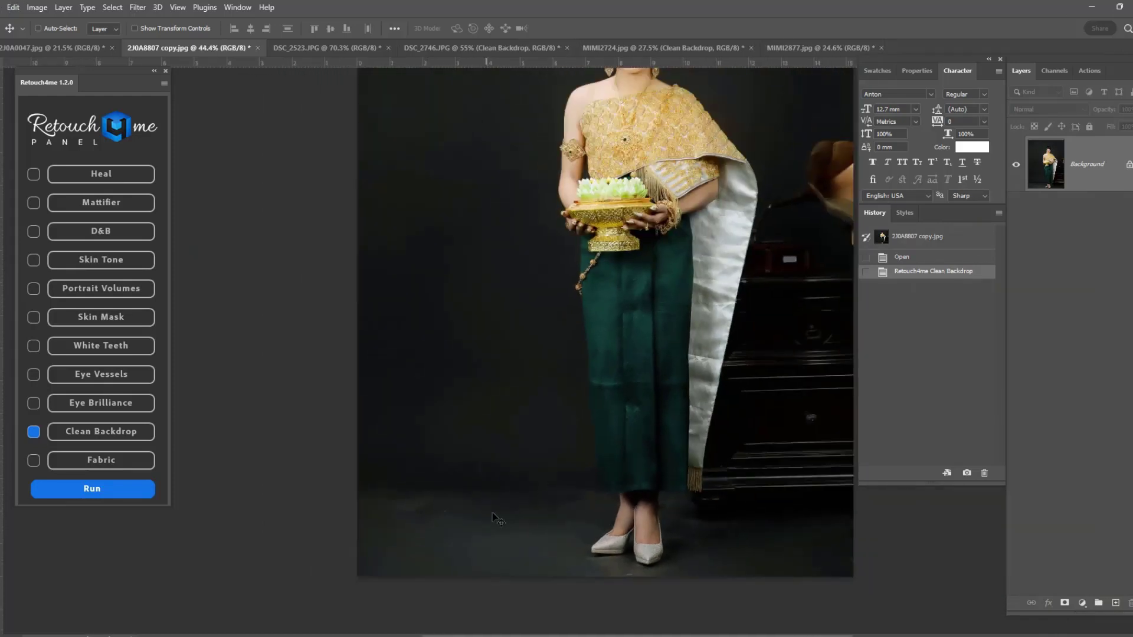